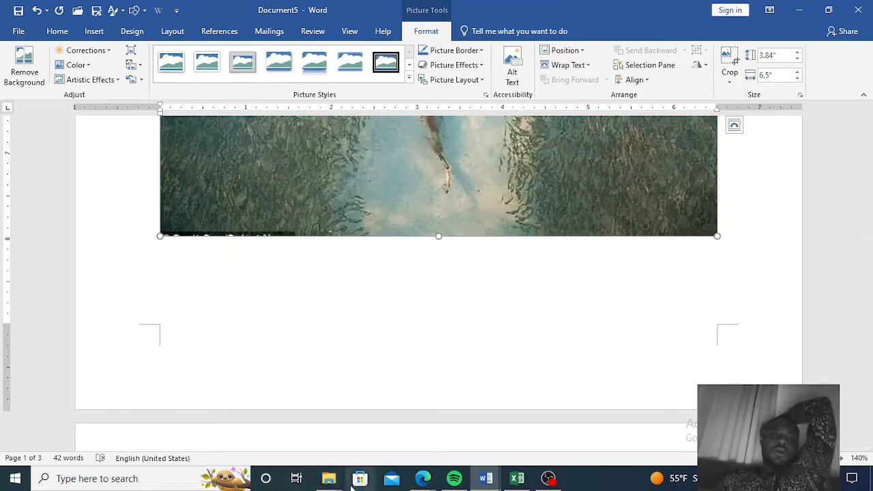
Open black-t-shirts-with-copy-space.jpg from the Downloads folder and copy the image.
{"action": "mouse_move", "coordinate": [325, 482]}
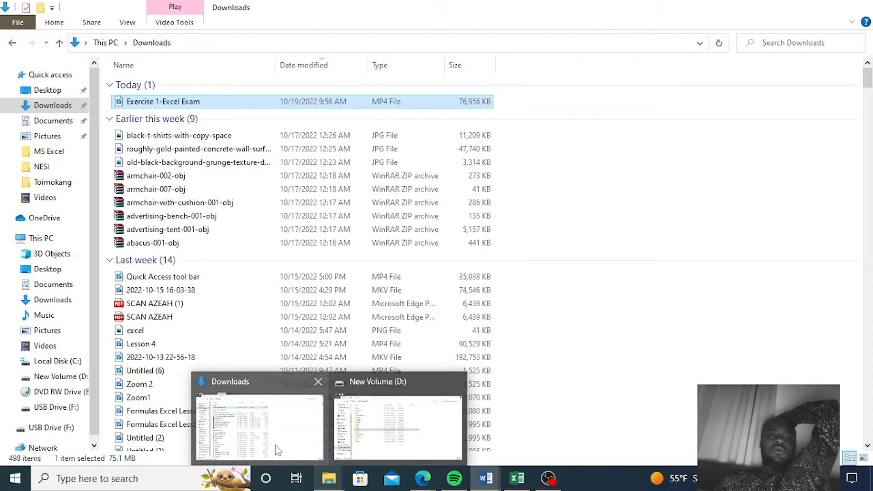
{"action": "left_click", "coordinate": [276, 450]}
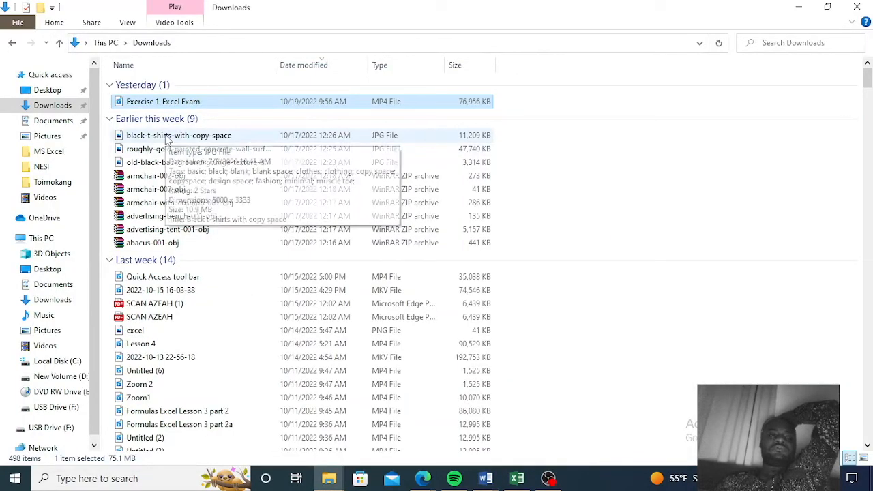
{"action": "left_click", "coordinate": [166, 135]}
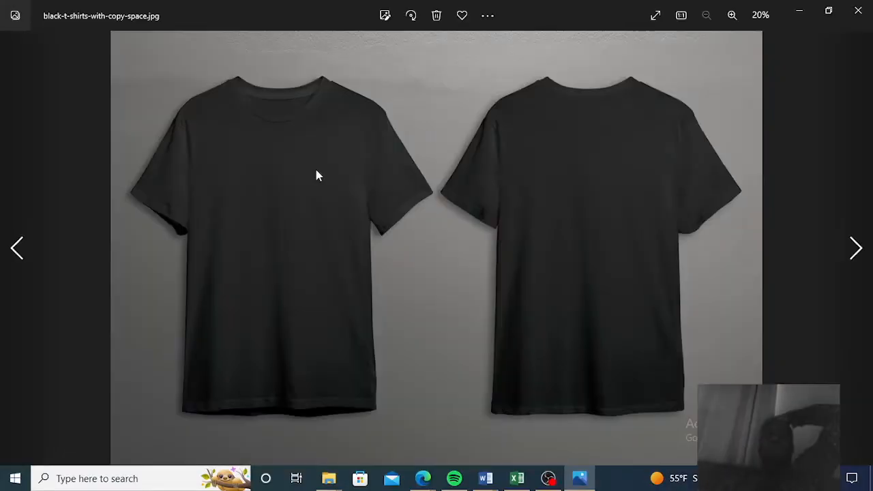
{"action": "right_click", "coordinate": [316, 174]}
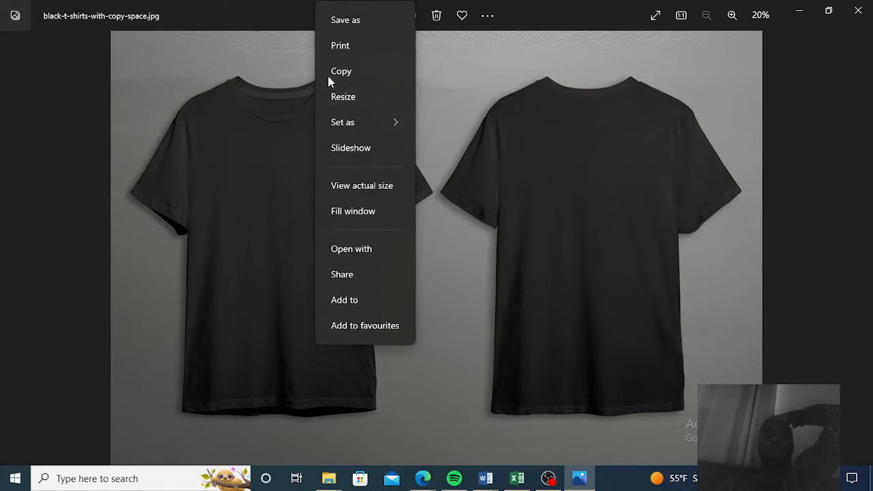
{"action": "left_click", "coordinate": [345, 73]}
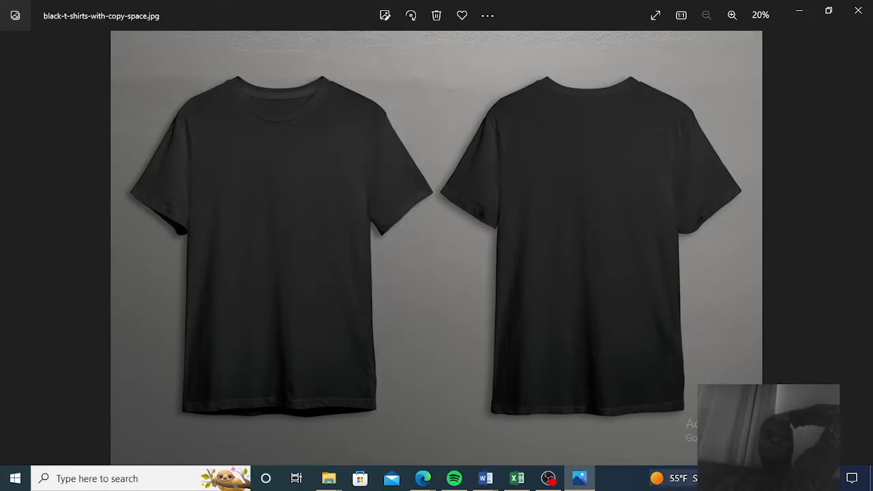
Switch back to the Document5 window in Word and return to the start of the document.
{"action": "mouse_move", "coordinate": [485, 479]}
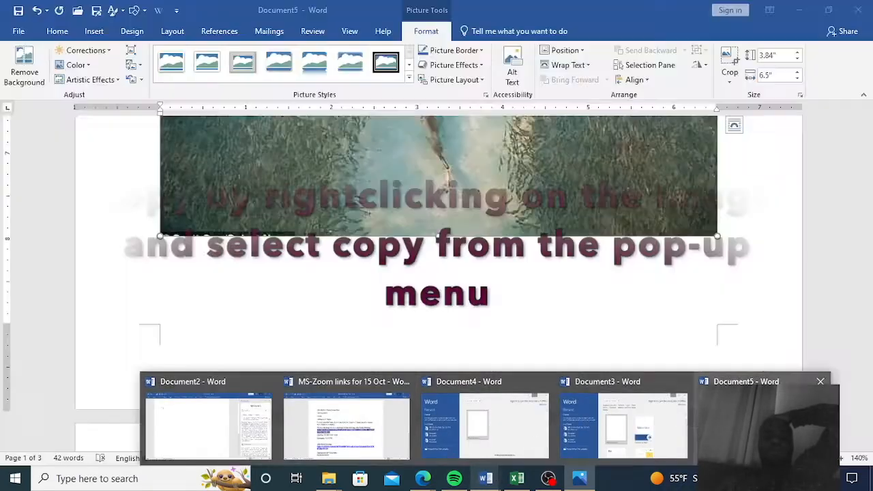
{"action": "left_click", "coordinate": [750, 420]}
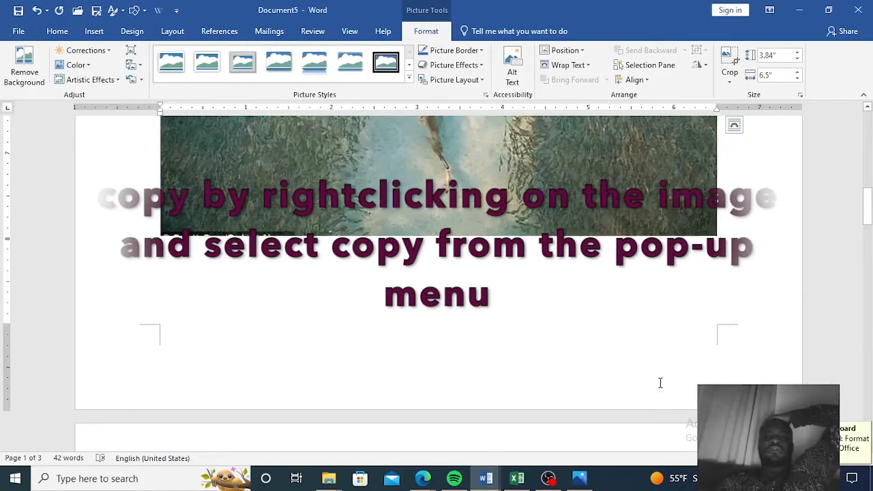
{"action": "key", "text": "Down"}
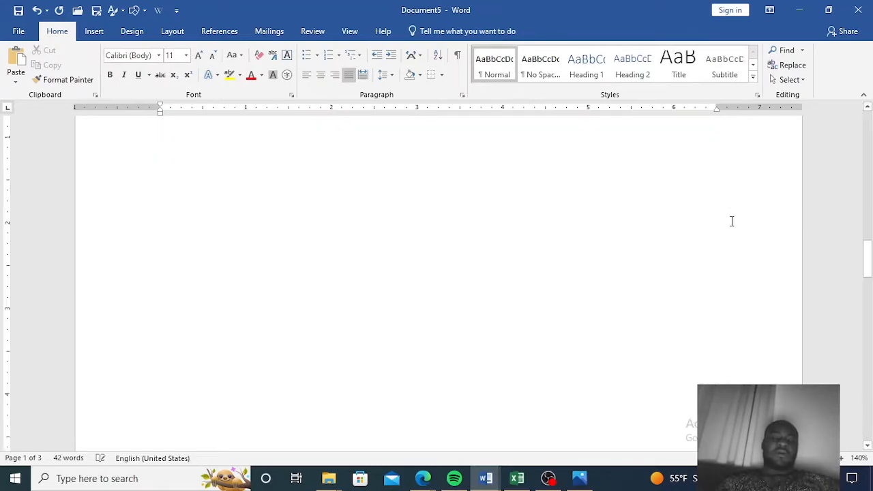
{"action": "scroll", "coordinate": [559, 298], "scroll_direction": "up", "scroll_amount": 15}
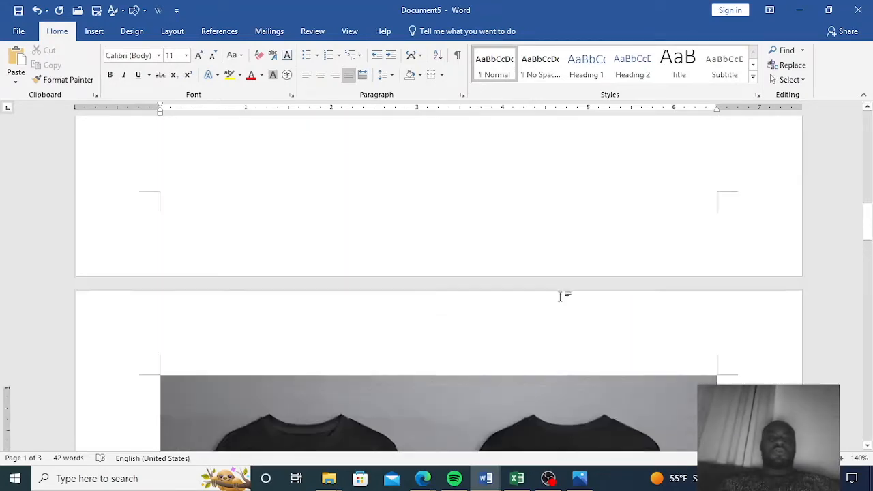
{"action": "scroll", "coordinate": [560, 298], "scroll_direction": "up", "scroll_amount": 3}
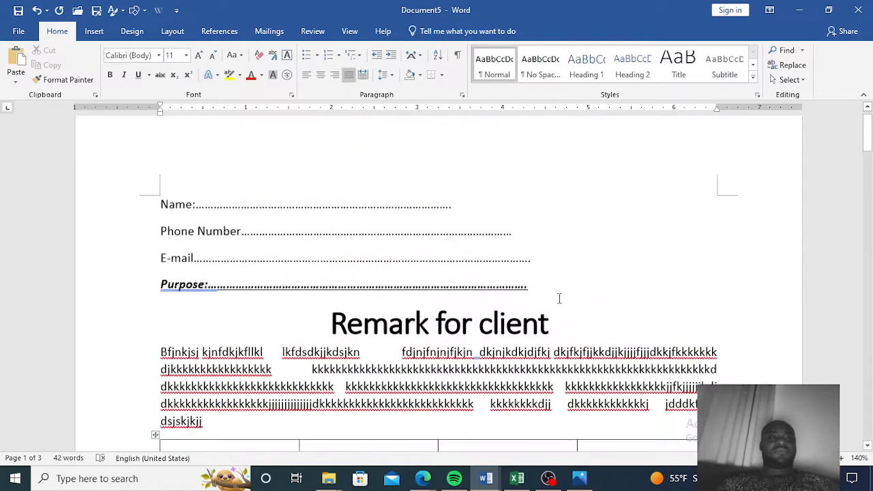
Try to insert an icon from the Icons gallery.
{"action": "left_click", "coordinate": [94, 31]}
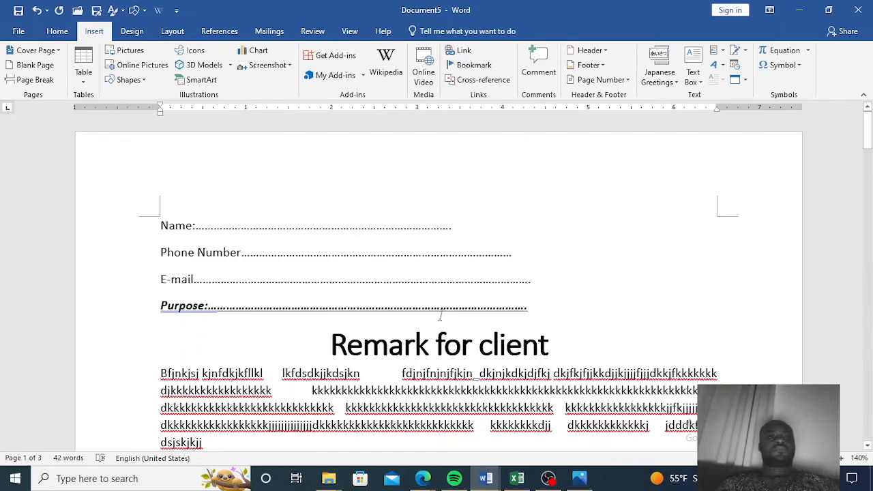
{"action": "scroll", "coordinate": [438, 325], "scroll_direction": "down", "scroll_amount": 5}
{"action": "scroll", "coordinate": [440, 327], "scroll_direction": "down", "scroll_amount": 4}
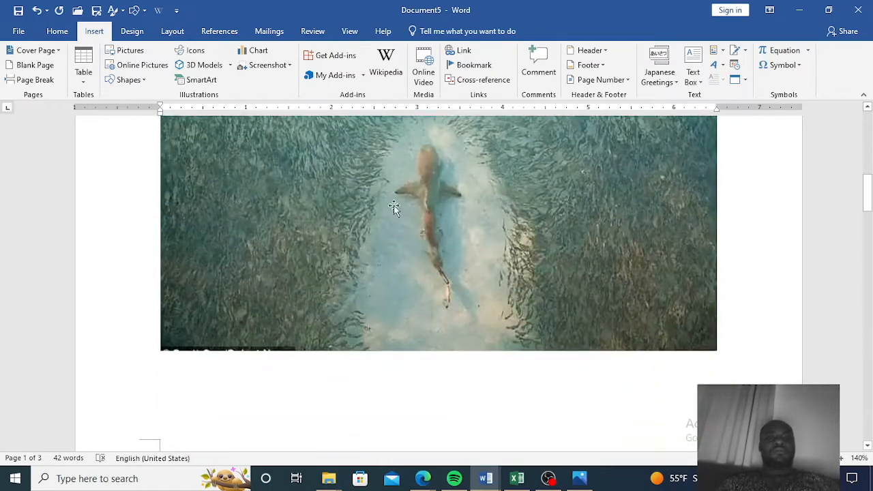
{"action": "left_click", "coordinate": [201, 53]}
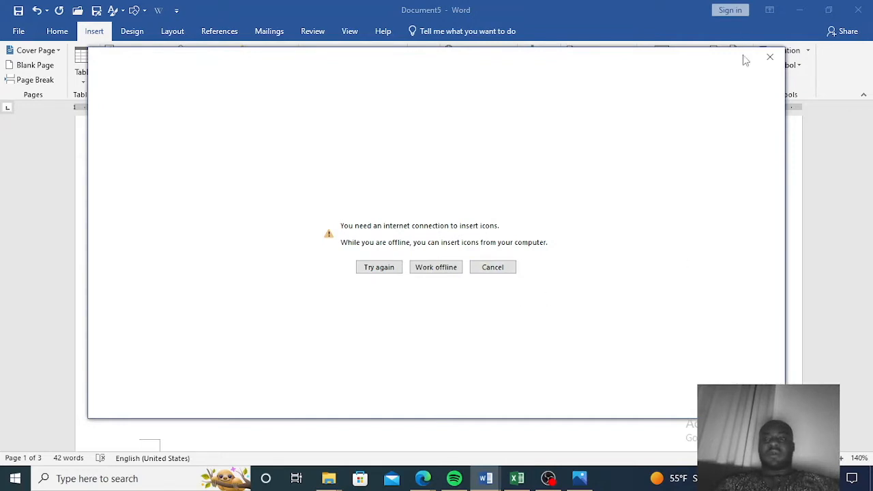
{"action": "left_click", "coordinate": [768, 56]}
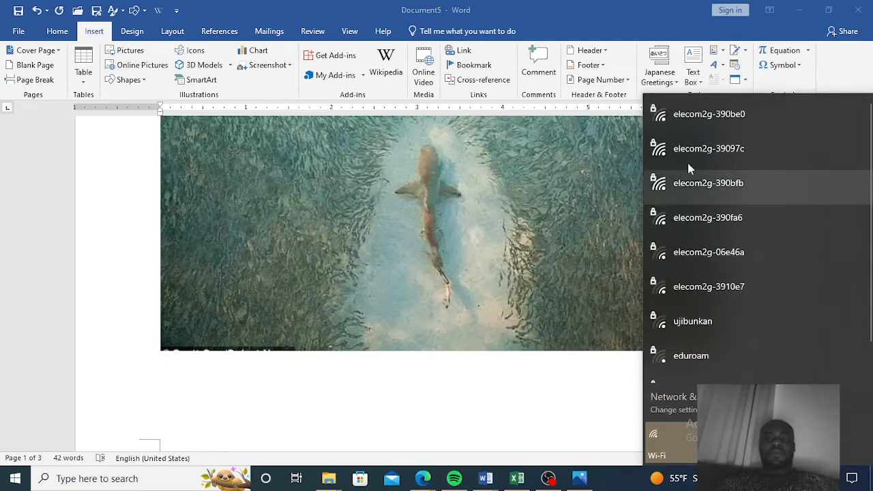
Connect to the elecom2g-390be0 Wi-Fi network and retry opening the Icons gallery.
{"action": "left_click", "coordinate": [704, 125]}
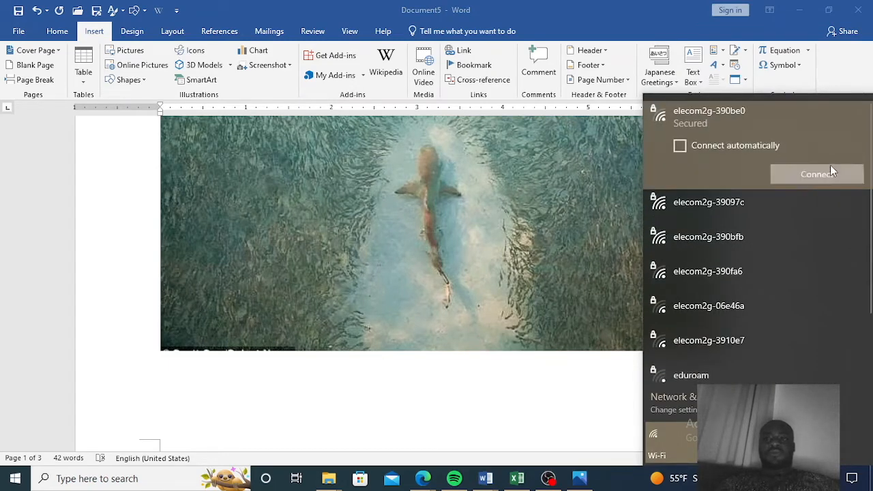
{"action": "left_click", "coordinate": [830, 172]}
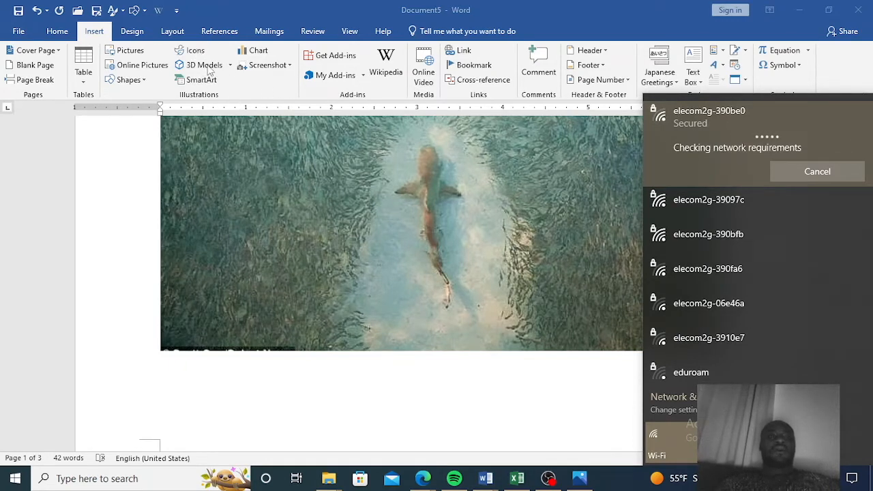
{"action": "left_click", "coordinate": [195, 51]}
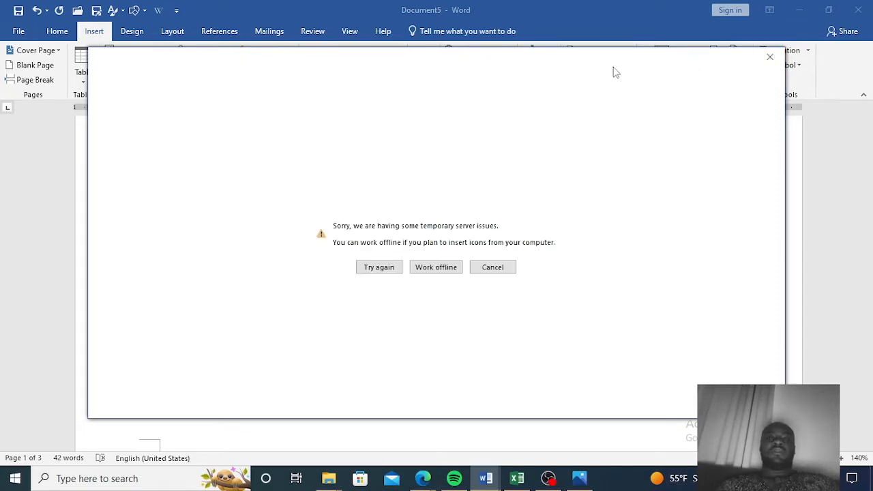
{"action": "left_click", "coordinate": [769, 60]}
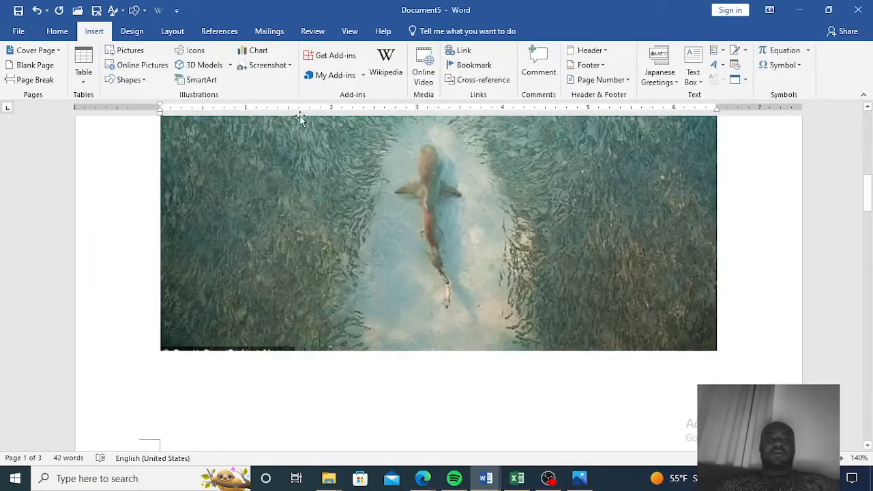
Try to insert a 3D model from the 3D Models gallery.
{"action": "left_click", "coordinate": [204, 65]}
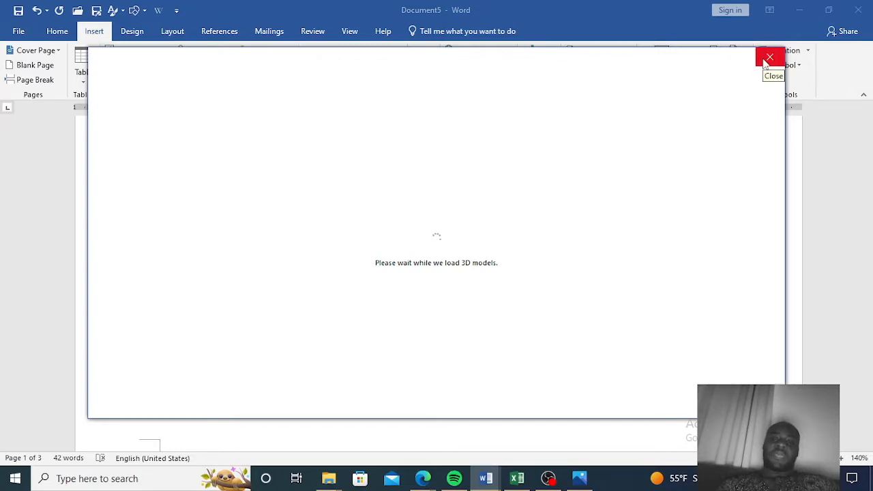
{"action": "left_click", "coordinate": [768, 58]}
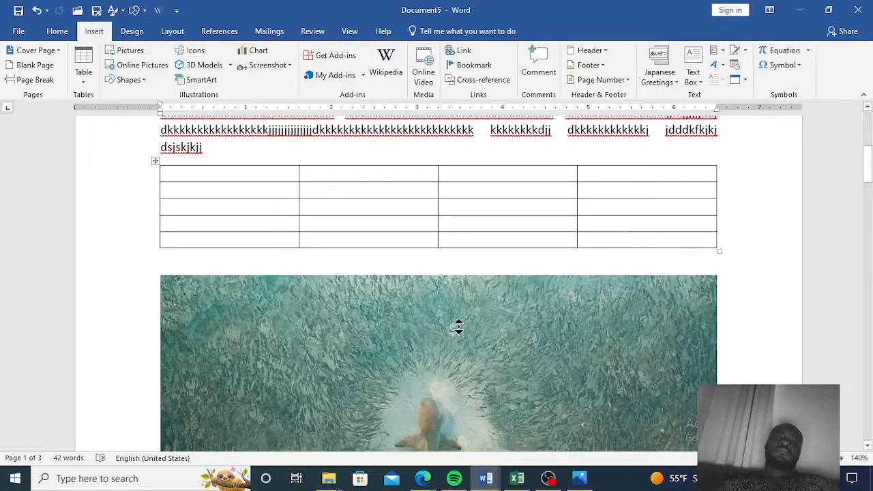
{"action": "scroll", "coordinate": [458, 327], "scroll_direction": "up", "scroll_amount": 1}
{"action": "scroll", "coordinate": [532, 267], "scroll_direction": "down", "scroll_amount": 5}
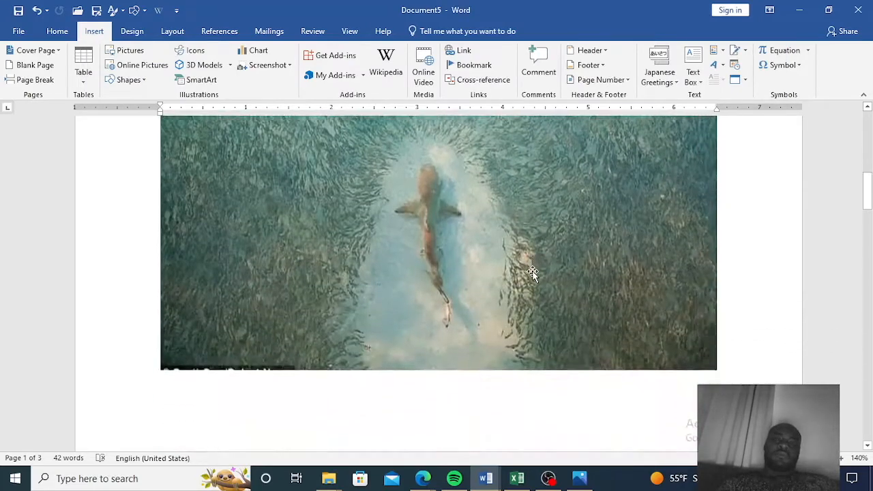
{"action": "scroll", "coordinate": [530, 273], "scroll_direction": "up", "scroll_amount": 3}
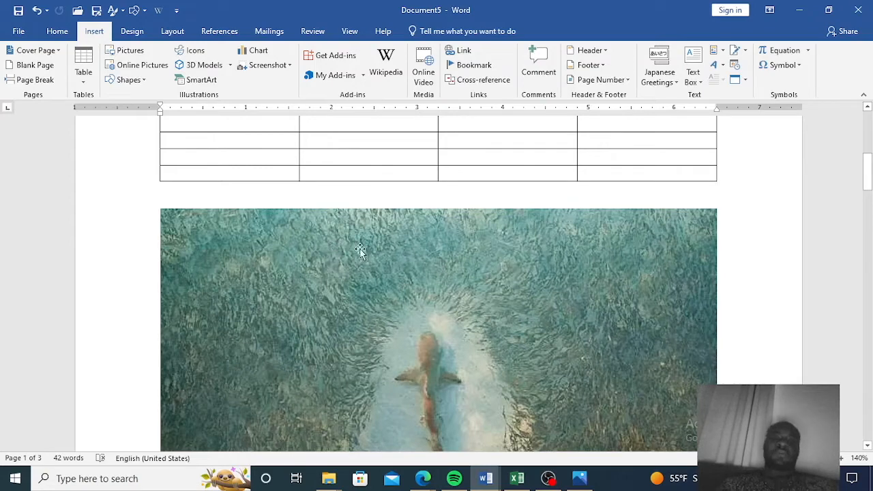
{"action": "scroll", "coordinate": [374, 204], "scroll_direction": "down", "scroll_amount": 5}
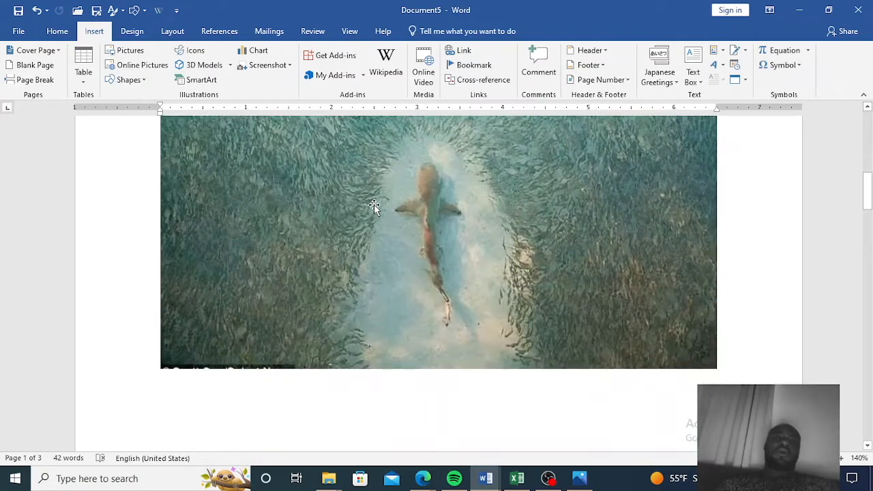
{"action": "scroll", "coordinate": [374, 204], "scroll_direction": "up", "scroll_amount": 5}
{"action": "scroll", "coordinate": [374, 205], "scroll_direction": "down", "scroll_amount": 2}
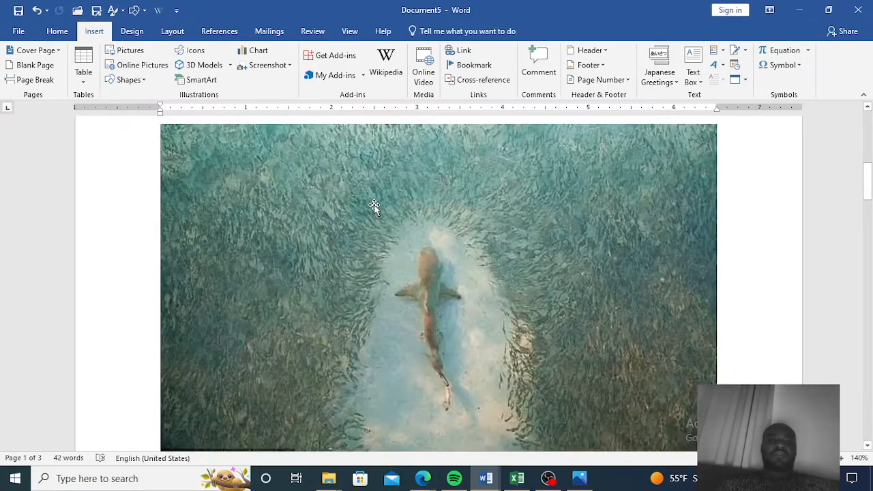
{"action": "scroll", "coordinate": [373, 206], "scroll_direction": "up", "scroll_amount": 2}
{"action": "scroll", "coordinate": [374, 205], "scroll_direction": "down", "scroll_amount": 3}
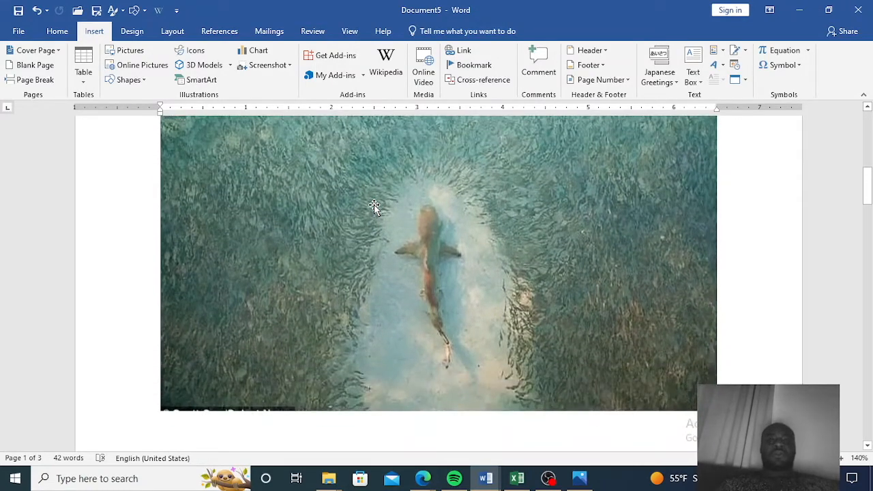
Select the shark picture and open its picture Format tools.
{"action": "left_click", "coordinate": [373, 206]}
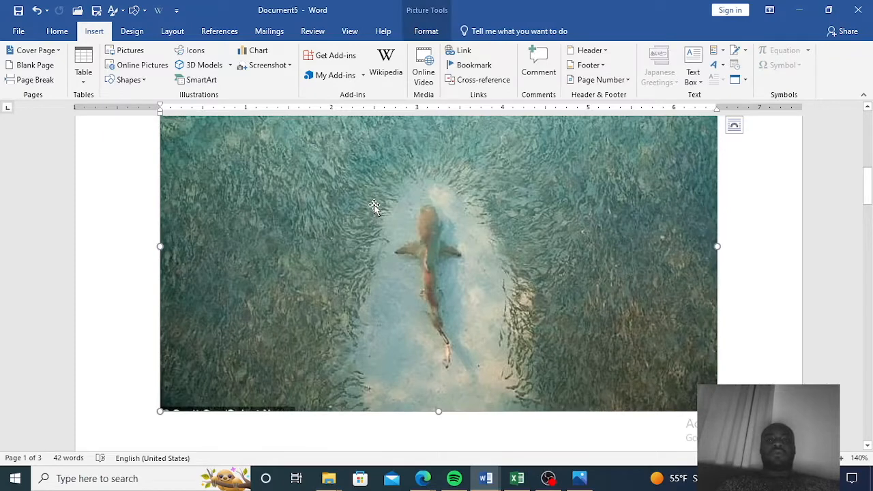
{"action": "scroll", "coordinate": [379, 221], "scroll_direction": "up", "scroll_amount": 3}
{"action": "scroll", "coordinate": [393, 247], "scroll_direction": "down", "scroll_amount": 4}
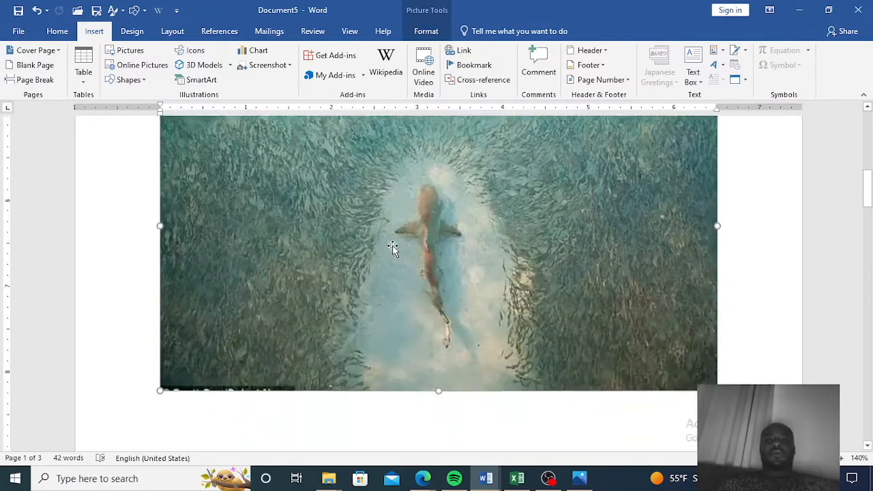
{"action": "scroll", "coordinate": [393, 247], "scroll_direction": "down", "scroll_amount": 1}
{"action": "scroll", "coordinate": [393, 247], "scroll_direction": "up", "scroll_amount": 3}
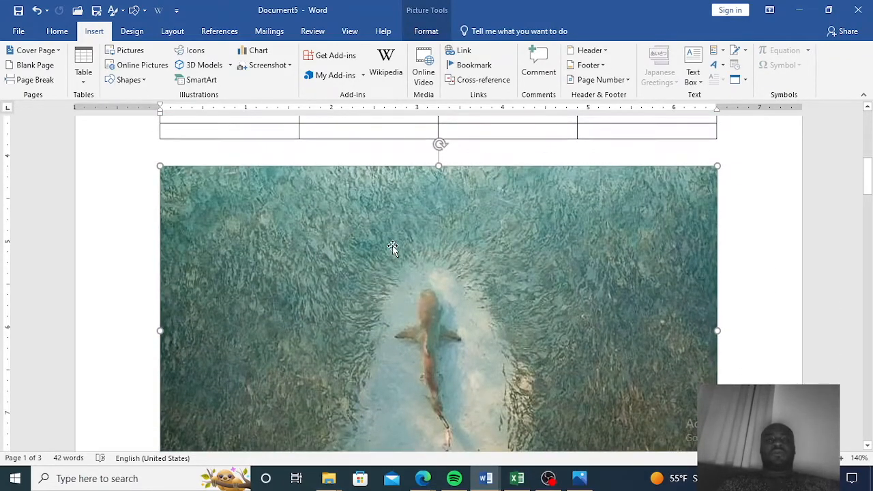
{"action": "scroll", "coordinate": [393, 247], "scroll_direction": "down", "scroll_amount": 3}
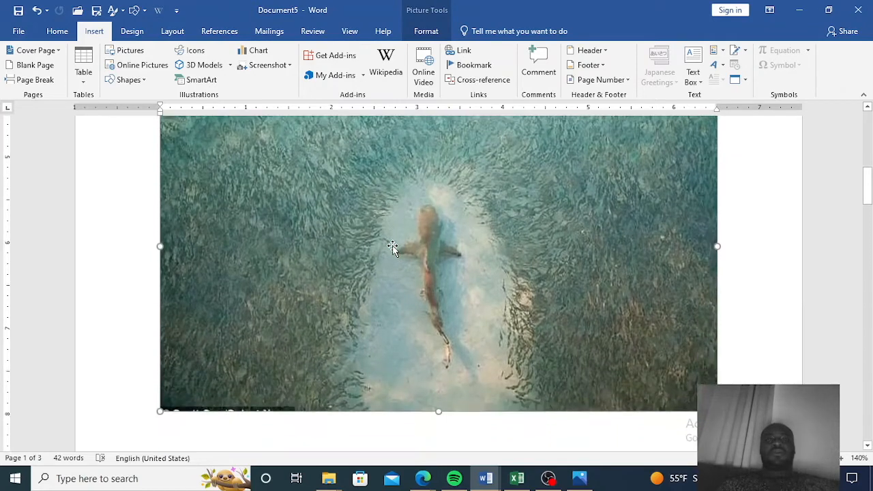
{"action": "scroll", "coordinate": [393, 247], "scroll_direction": "up", "scroll_amount": 6}
{"action": "scroll", "coordinate": [393, 247], "scroll_direction": "down", "scroll_amount": 7}
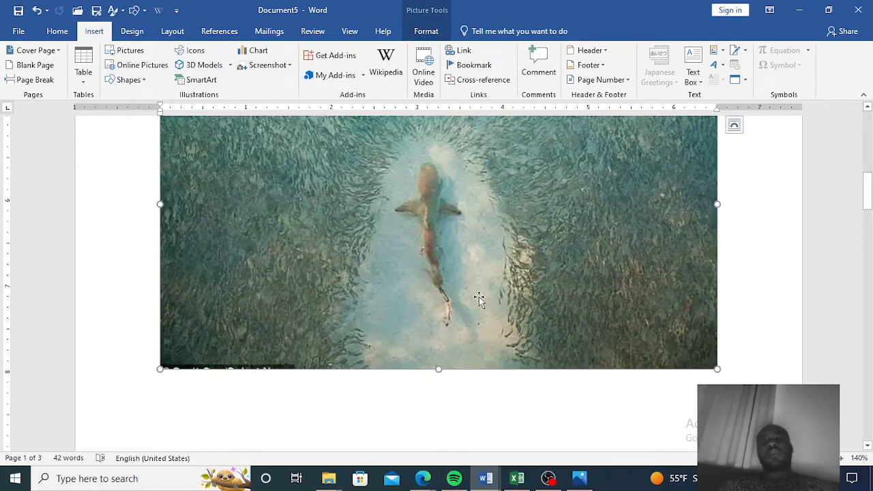
{"action": "scroll", "coordinate": [585, 339], "scroll_direction": "down", "scroll_amount": 1}
{"action": "scroll", "coordinate": [701, 319], "scroll_direction": "up", "scroll_amount": 1}
{"action": "scroll", "coordinate": [702, 319], "scroll_direction": "up", "scroll_amount": 3}
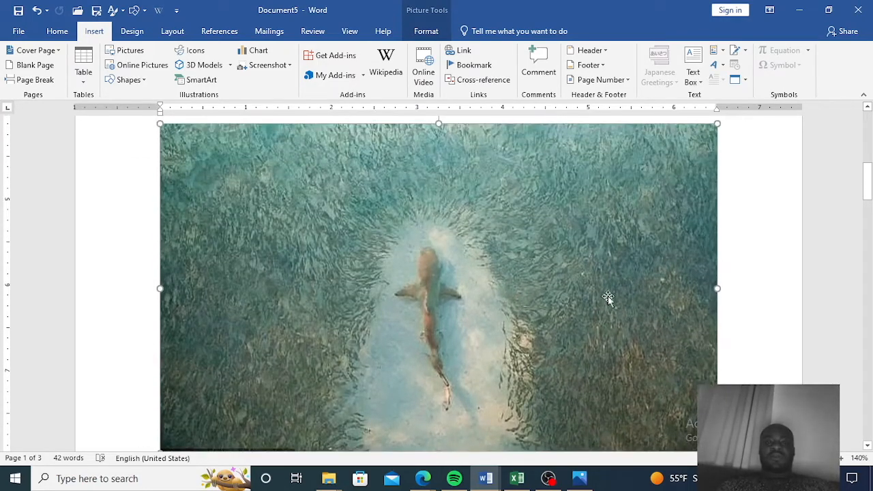
{"action": "left_click", "coordinate": [116, 250]}
{"action": "left_click", "coordinate": [484, 276]}
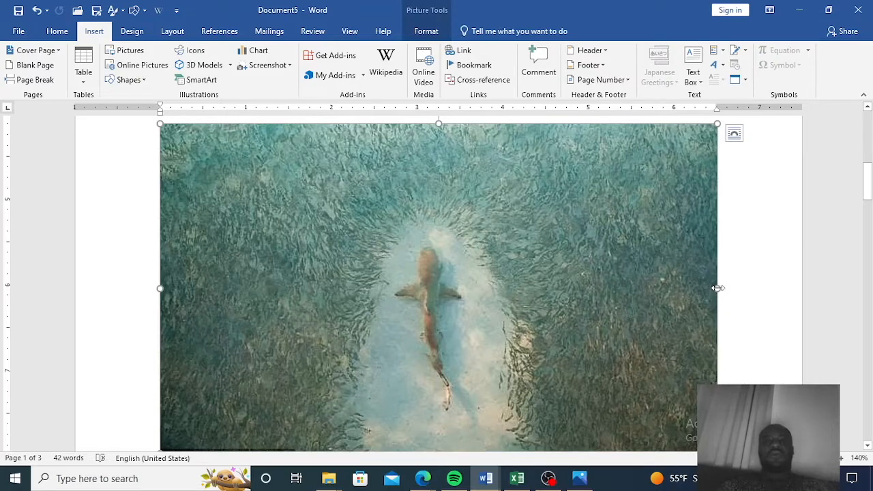
{"action": "left_click", "coordinate": [427, 32]}
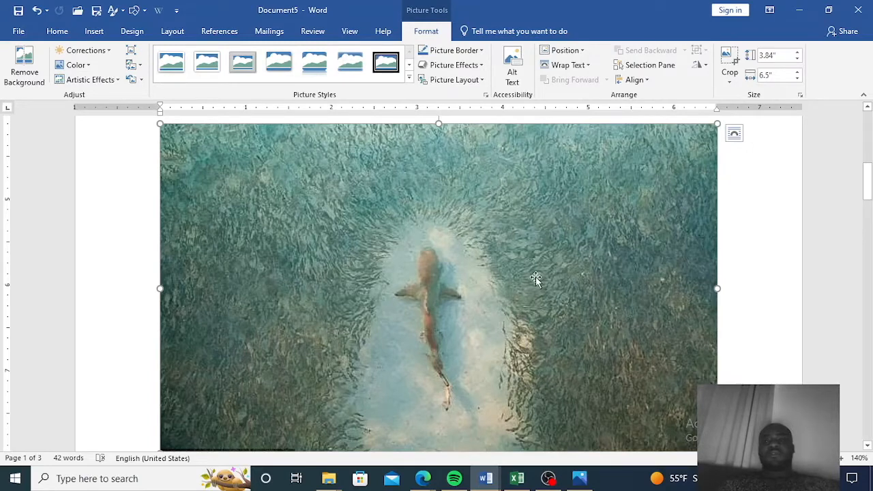
{"action": "scroll", "coordinate": [529, 279], "scroll_direction": "up", "scroll_amount": 3}
{"action": "scroll", "coordinate": [527, 282], "scroll_direction": "down", "scroll_amount": 3}
{"action": "scroll", "coordinate": [527, 282], "scroll_direction": "down", "scroll_amount": 3}
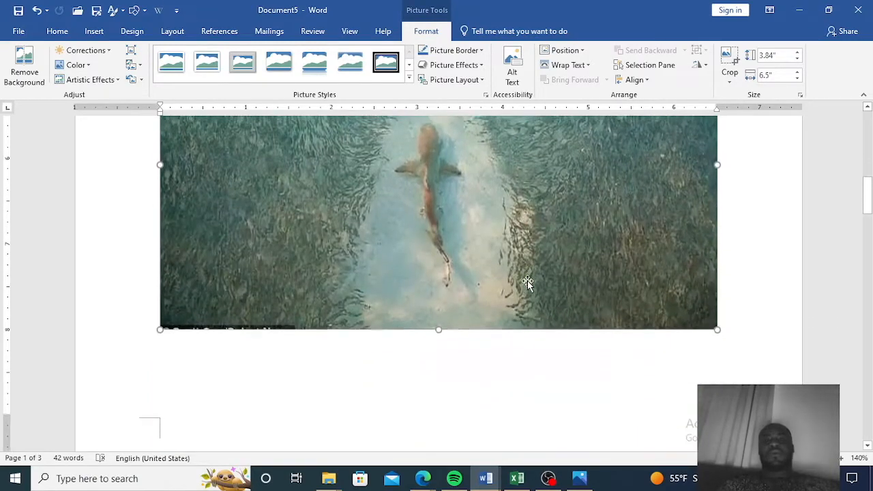
{"action": "scroll", "coordinate": [530, 281], "scroll_direction": "up", "scroll_amount": 1}
{"action": "scroll", "coordinate": [530, 281], "scroll_direction": "up", "scroll_amount": 1}
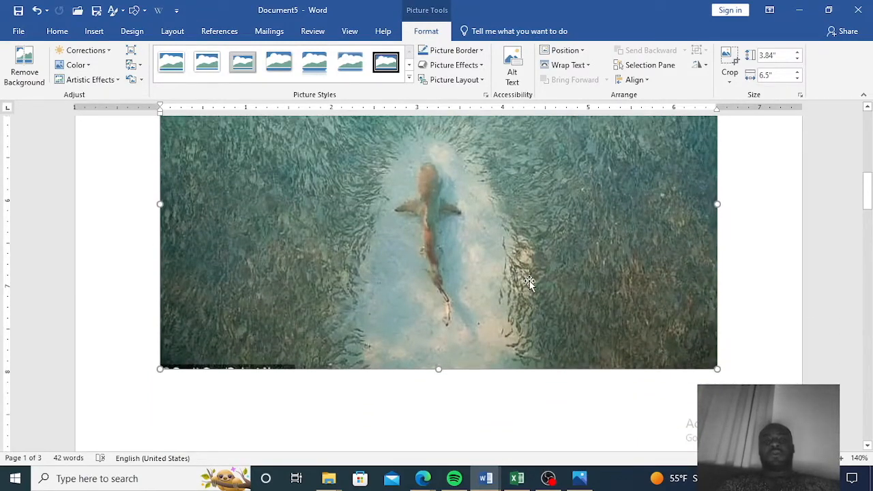
Stretch the shark picture's width slightly to about 6.54 inches.
{"action": "scroll", "coordinate": [530, 281], "scroll_direction": "up", "scroll_amount": 5}
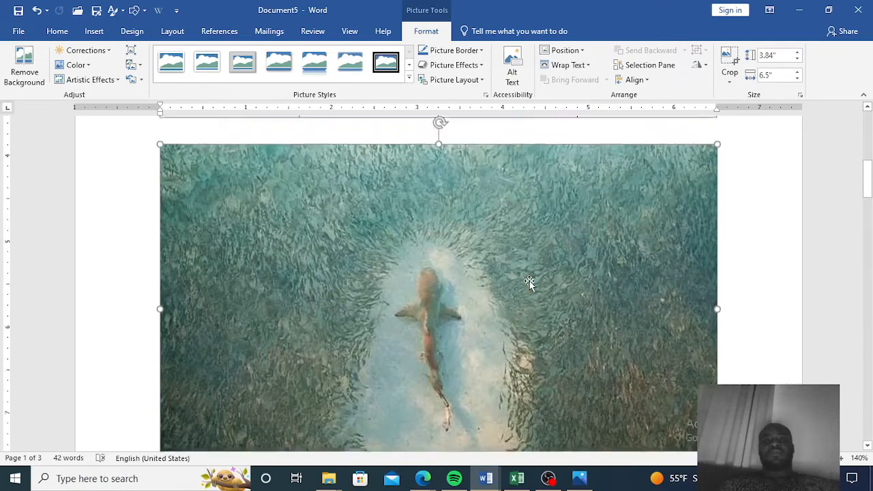
{"action": "scroll", "coordinate": [529, 281], "scroll_direction": "down", "scroll_amount": 6}
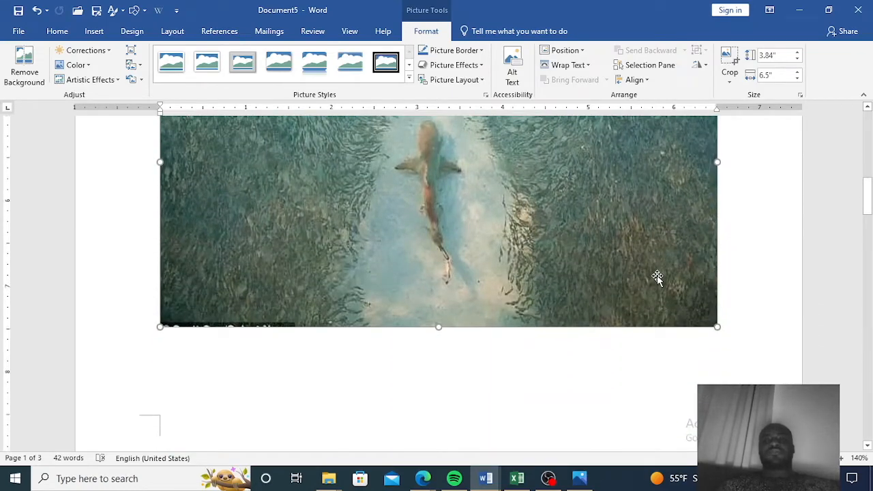
{"action": "scroll", "coordinate": [656, 275], "scroll_direction": "up", "scroll_amount": 5}
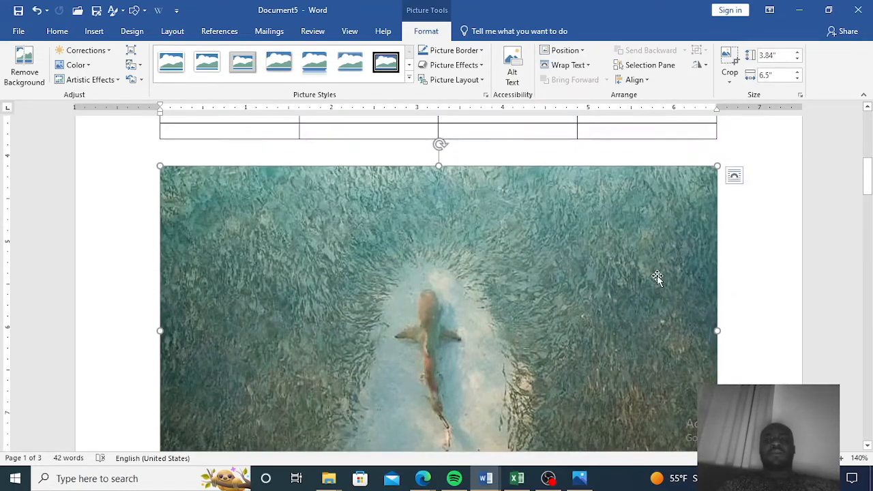
{"action": "scroll", "coordinate": [665, 277], "scroll_direction": "down", "scroll_amount": 1}
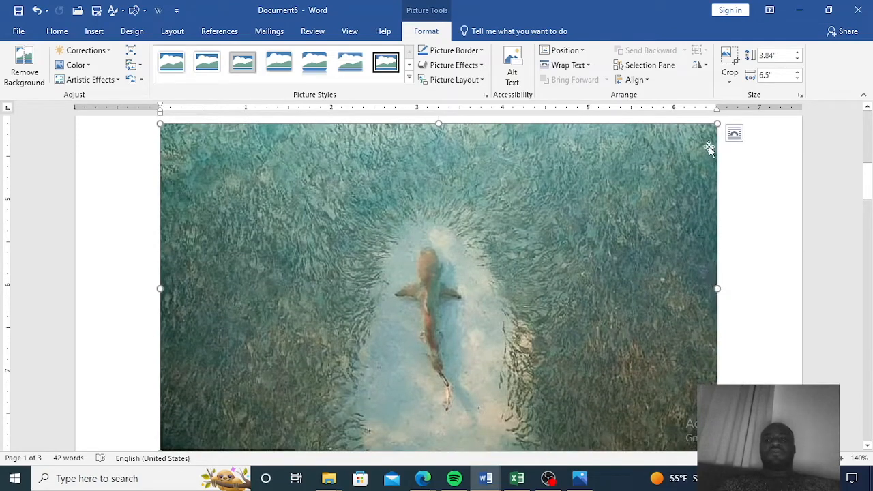
{"action": "scroll", "coordinate": [714, 289], "scroll_direction": "down", "scroll_amount": 3}
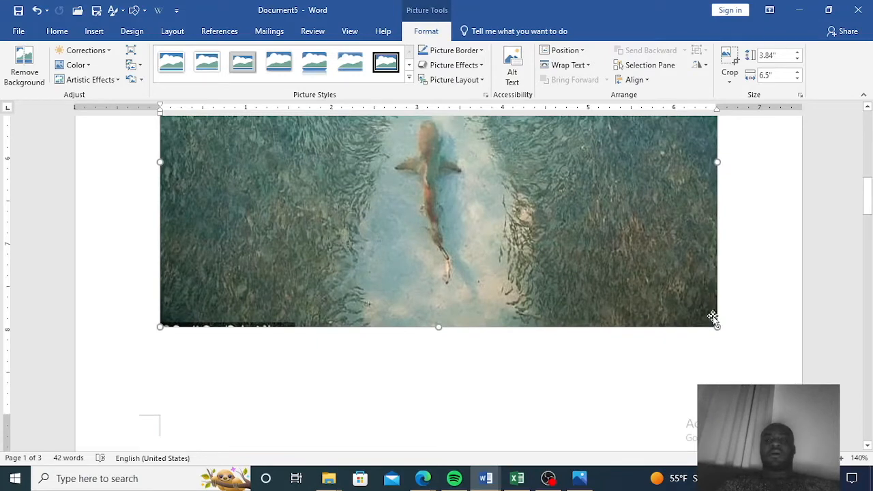
{"action": "scroll", "coordinate": [719, 276], "scroll_direction": "up", "scroll_amount": 3}
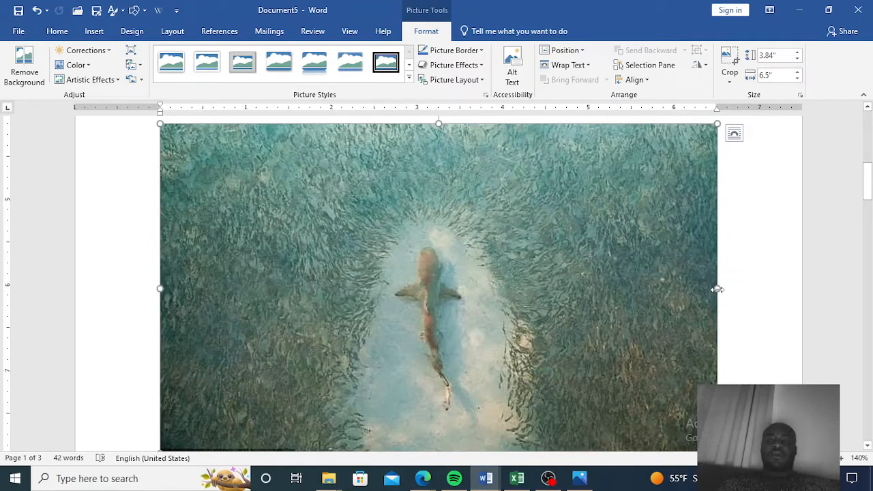
{"action": "left_click_drag", "start_coordinate": [717, 289], "coordinate": [721, 324]}
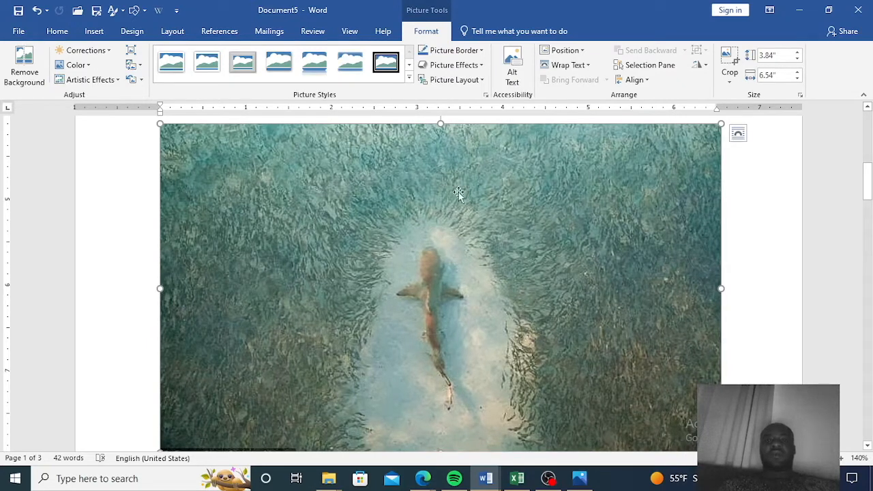
Try shortening the shark picture's height to about 1.64 inches, then undo both resizes.
{"action": "scroll", "coordinate": [475, 177], "scroll_direction": "down", "scroll_amount": 3}
{"action": "scroll", "coordinate": [475, 178], "scroll_direction": "up", "scroll_amount": 3}
{"action": "scroll", "coordinate": [472, 184], "scroll_direction": "down", "scroll_amount": 3}
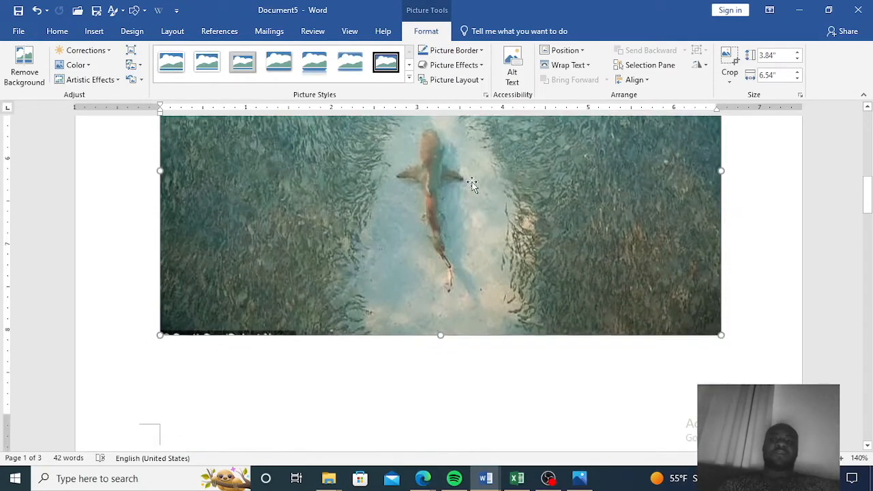
{"action": "left_click_drag", "start_coordinate": [440, 326], "coordinate": [438, 201]}
{"action": "scroll", "coordinate": [440, 205], "scroll_direction": "up", "scroll_amount": 5}
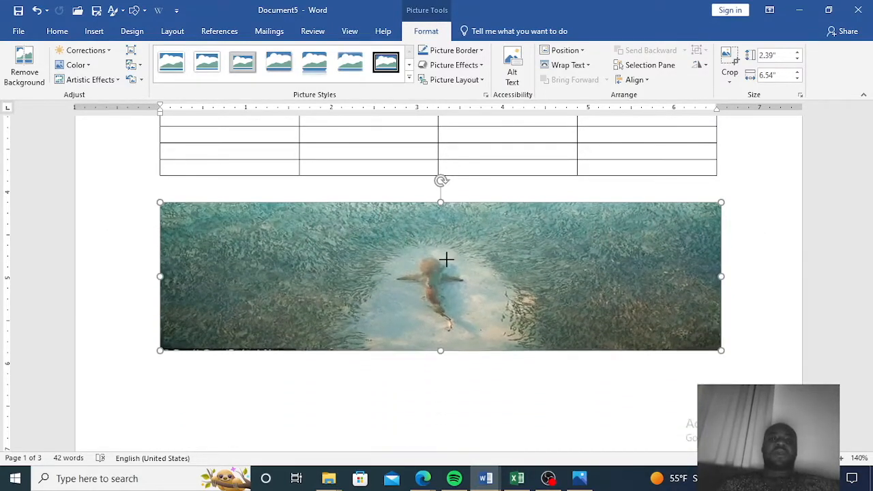
{"action": "left_click_drag", "start_coordinate": [445, 266], "coordinate": [444, 268]}
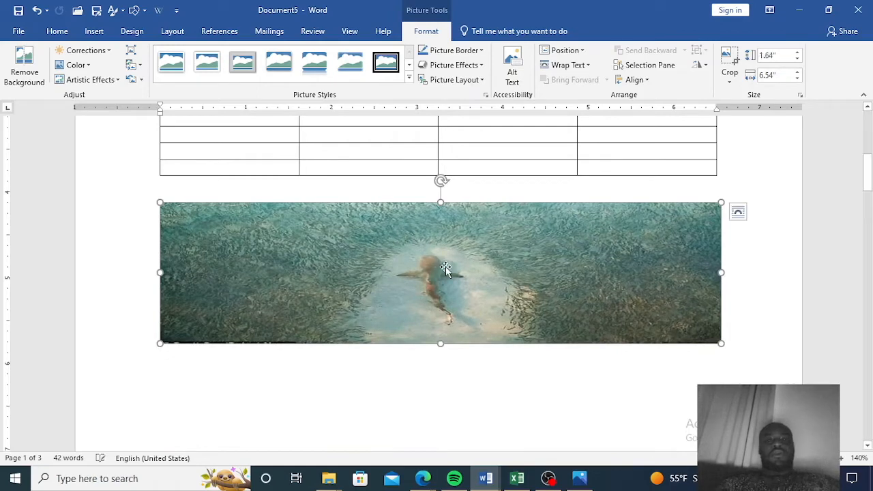
{"action": "left_click", "coordinate": [38, 11]}
{"action": "left_click", "coordinate": [37, 10]}
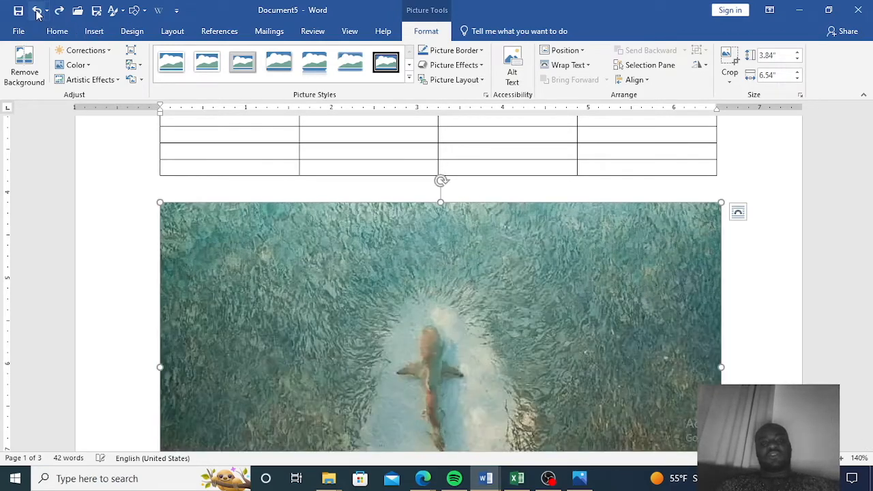
Scale the shark picture down proportionally from its corner to about 1.49 by 2.54 inches.
{"action": "scroll", "coordinate": [566, 368], "scroll_direction": "down", "scroll_amount": 6}
{"action": "scroll", "coordinate": [562, 358], "scroll_direction": "down", "scroll_amount": 1}
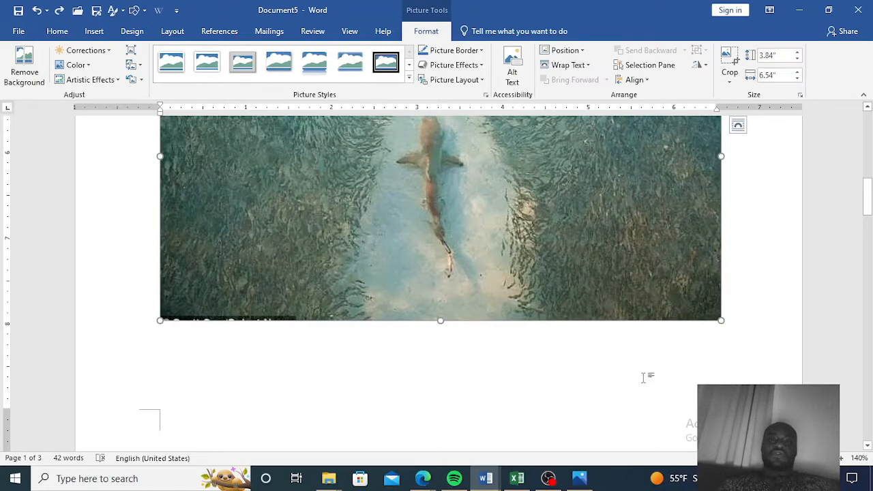
{"action": "scroll", "coordinate": [643, 376], "scroll_direction": "up", "scroll_amount": 5}
{"action": "scroll", "coordinate": [642, 376], "scroll_direction": "down", "scroll_amount": 4}
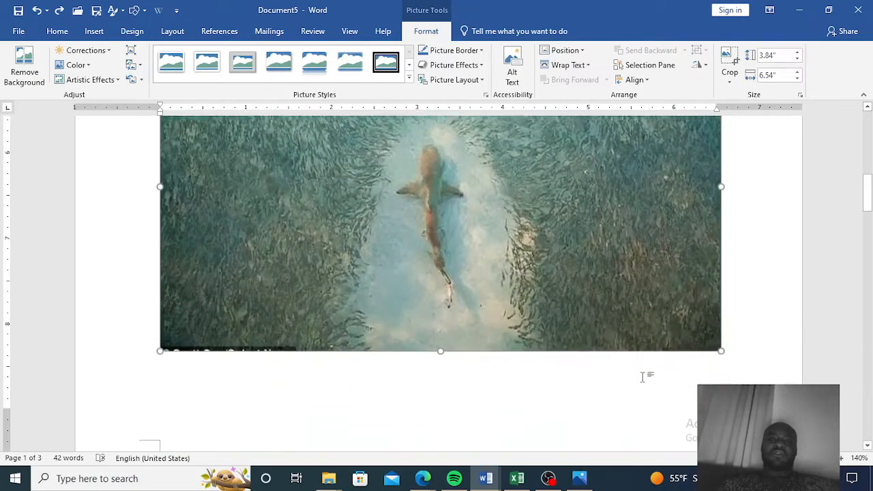
{"action": "scroll", "coordinate": [643, 377], "scroll_direction": "down", "scroll_amount": 4}
{"action": "scroll", "coordinate": [643, 376], "scroll_direction": "up", "scroll_amount": 7}
{"action": "scroll", "coordinate": [583, 366], "scroll_direction": "up", "scroll_amount": 2}
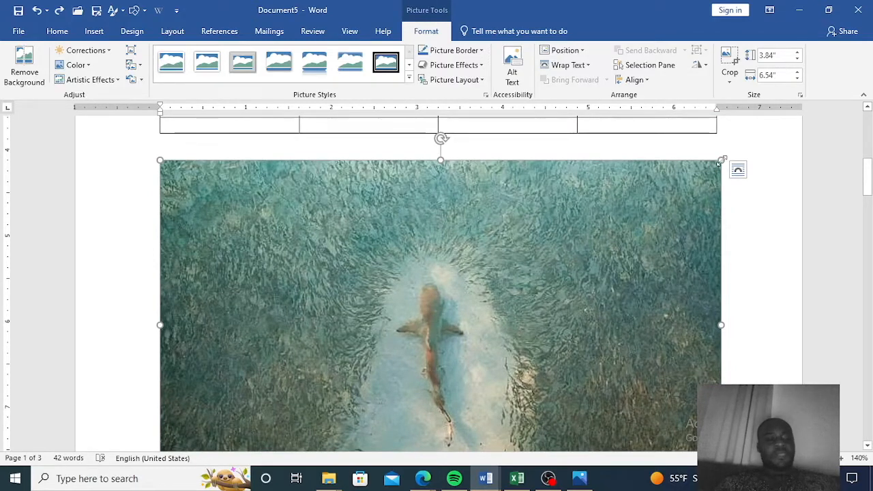
{"action": "left_click_drag", "start_coordinate": [717, 164], "coordinate": [215, 308]}
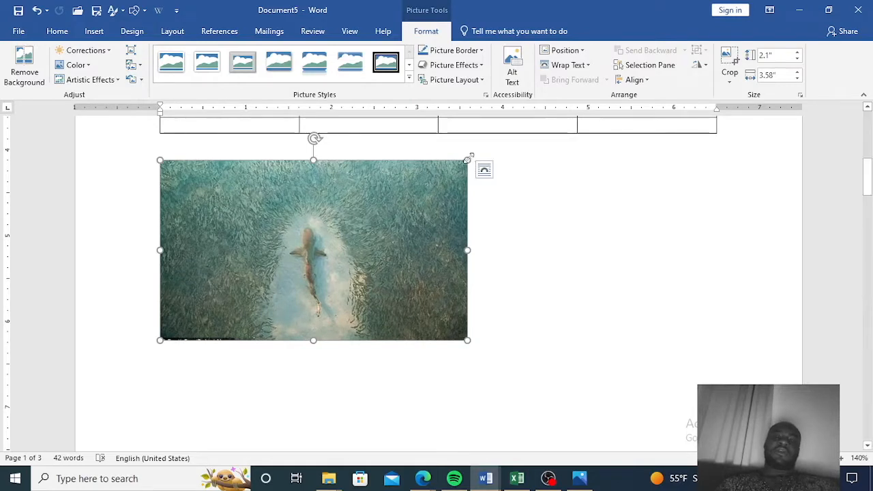
{"action": "left_click_drag", "start_coordinate": [468, 159], "coordinate": [436, 177]}
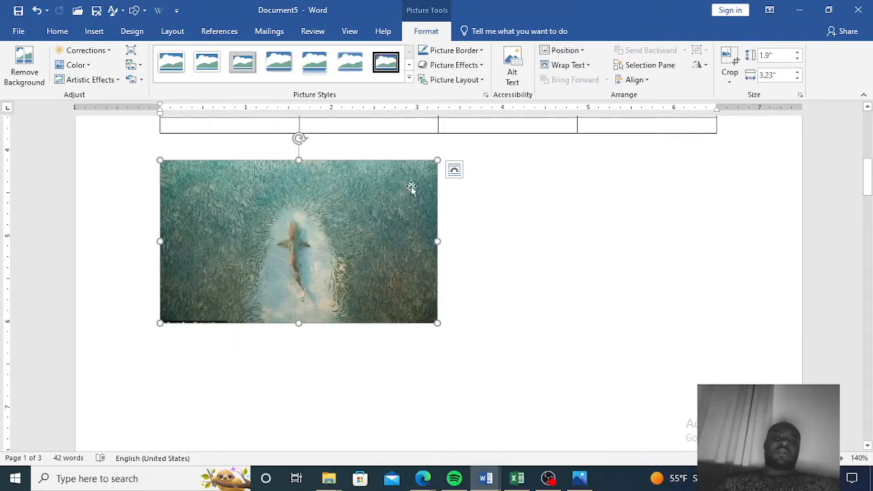
{"action": "left_click_drag", "start_coordinate": [435, 161], "coordinate": [379, 232]}
{"action": "scroll", "coordinate": [508, 240], "scroll_direction": "down", "scroll_amount": 1}
{"action": "scroll", "coordinate": [508, 240], "scroll_direction": "up", "scroll_amount": 2}
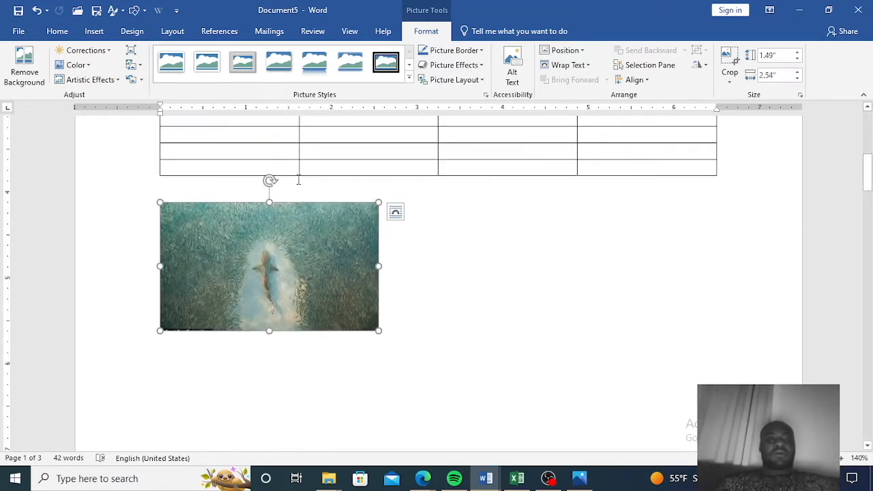
{"action": "left_click_drag", "start_coordinate": [269, 181], "coordinate": [282, 206]}
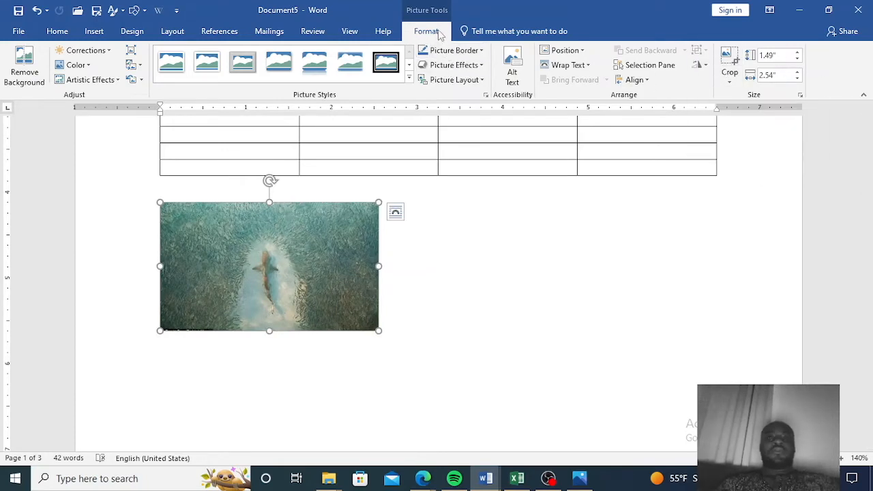
{"action": "left_click", "coordinate": [706, 66]}
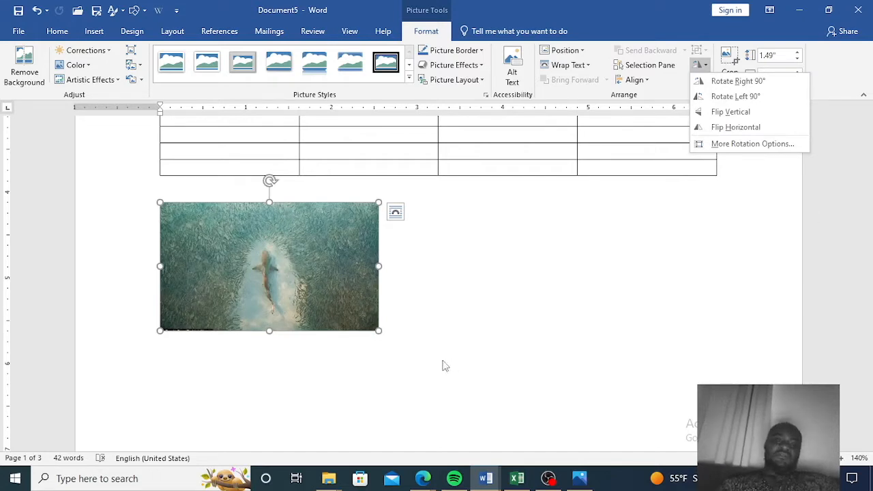
{"action": "scroll", "coordinate": [427, 341], "scroll_direction": "down", "scroll_amount": 5}
{"action": "scroll", "coordinate": [427, 336], "scroll_direction": "down", "scroll_amount": 5}
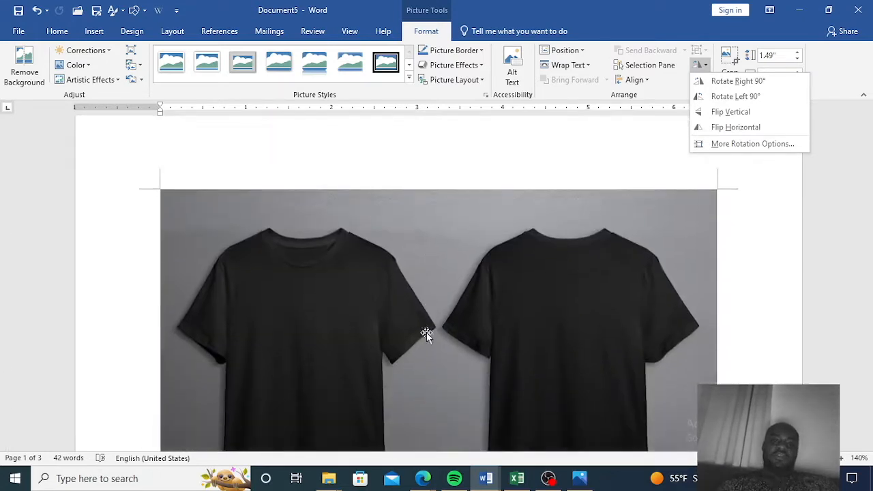
Select the T-shirt picture and shrink it proportionally from its corner to a much smaller size.
{"action": "left_click", "coordinate": [532, 243]}
{"action": "scroll", "coordinate": [549, 302], "scroll_direction": "down", "scroll_amount": 3}
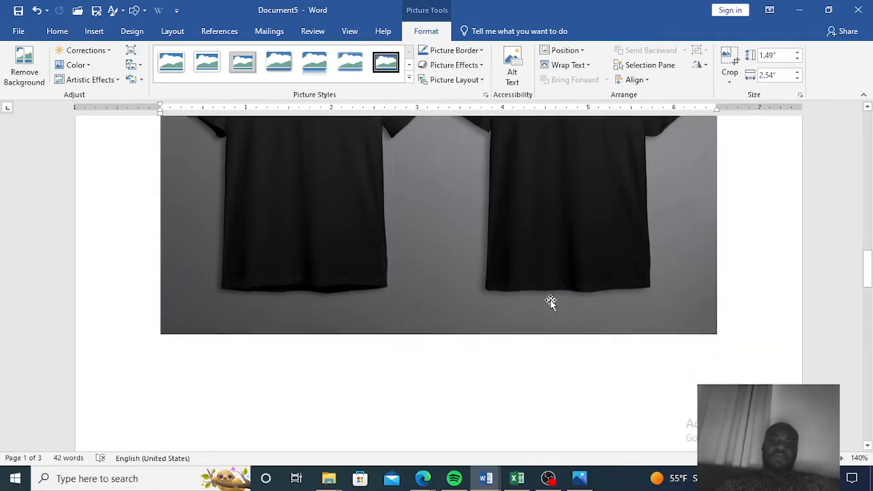
{"action": "left_click", "coordinate": [539, 251]}
{"action": "left_click_drag", "start_coordinate": [710, 332], "coordinate": [435, 220]}
{"action": "scroll", "coordinate": [512, 335], "scroll_direction": "up", "scroll_amount": 5}
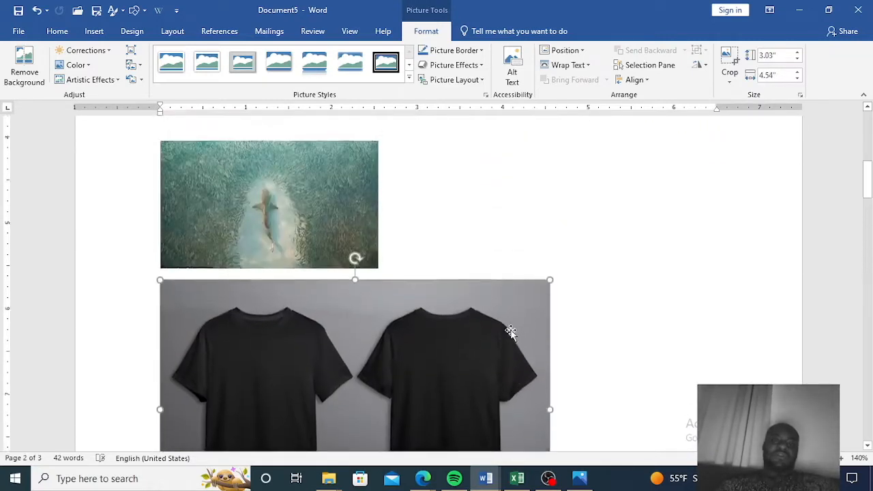
{"action": "scroll", "coordinate": [510, 332], "scroll_direction": "down", "scroll_amount": 2}
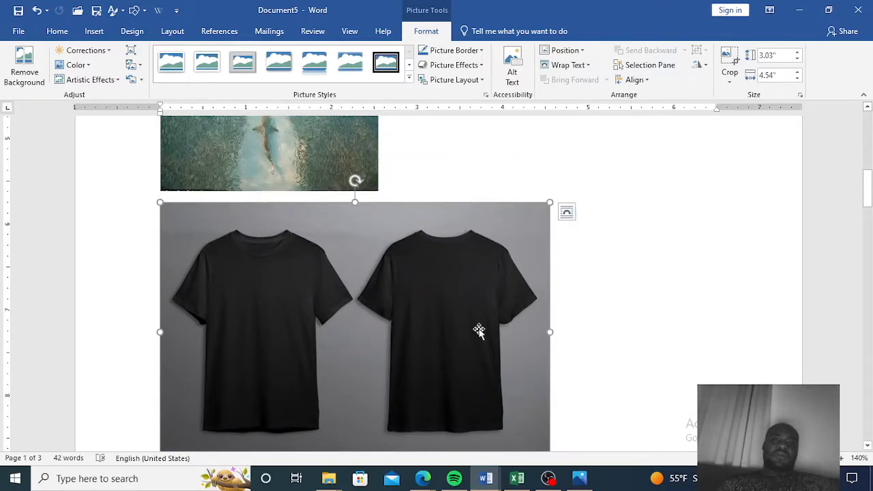
{"action": "scroll", "coordinate": [479, 330], "scroll_direction": "down", "scroll_amount": 5}
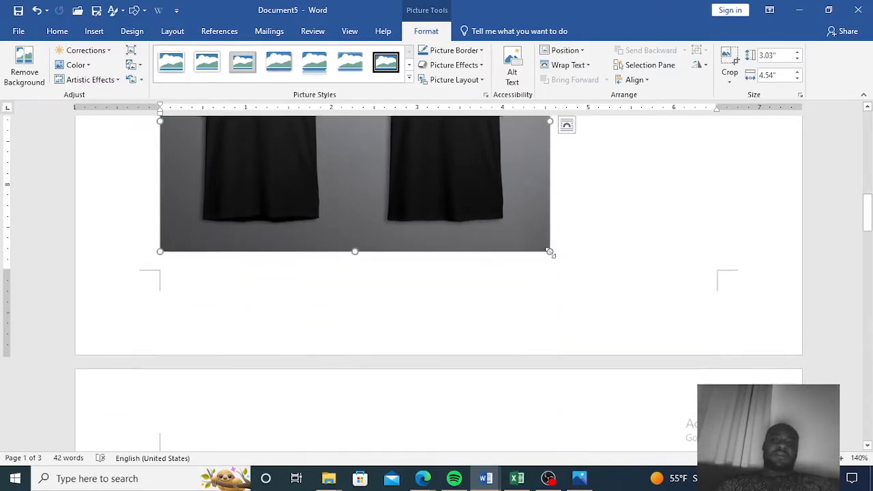
{"action": "left_click_drag", "start_coordinate": [551, 253], "coordinate": [389, 211]}
{"action": "scroll", "coordinate": [502, 371], "scroll_direction": "up", "scroll_amount": 5}
{"action": "scroll", "coordinate": [522, 384], "scroll_direction": "down", "scroll_amount": 2}
{"action": "left_click_drag", "start_coordinate": [462, 326], "coordinate": [404, 300]}
{"action": "scroll", "coordinate": [600, 372], "scroll_direction": "up", "scroll_amount": 3}
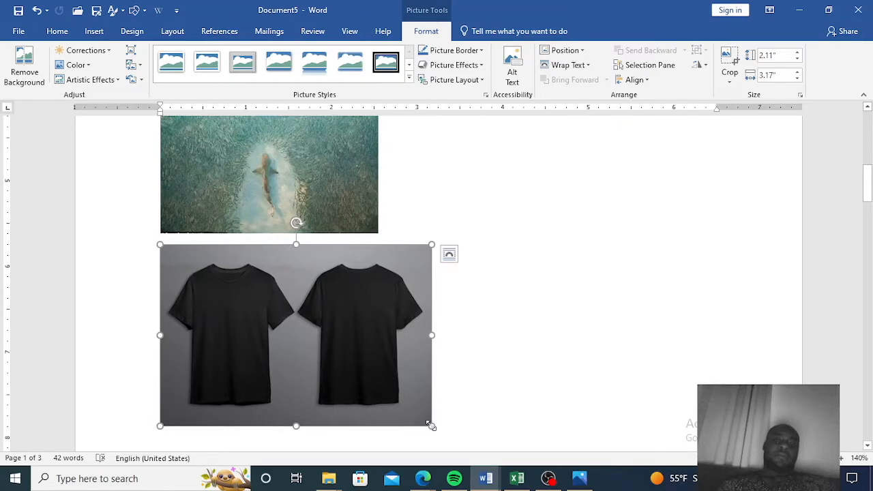
{"action": "left_click_drag", "start_coordinate": [418, 422], "coordinate": [296, 362]}
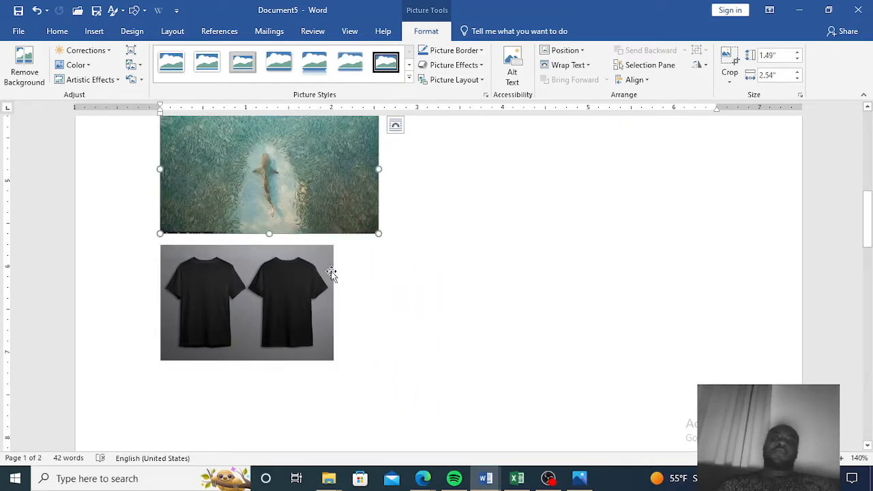
Shrink the shark picture to about 1.34 by 2.28 inches and move the T-shirt picture up beside it.
{"action": "left_click_drag", "start_coordinate": [379, 233], "coordinate": [355, 219]}
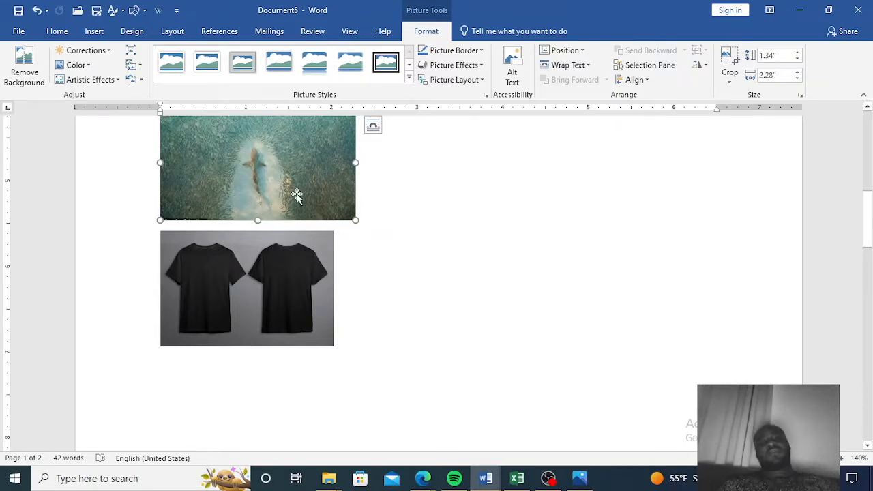
{"action": "left_click", "coordinate": [394, 291]}
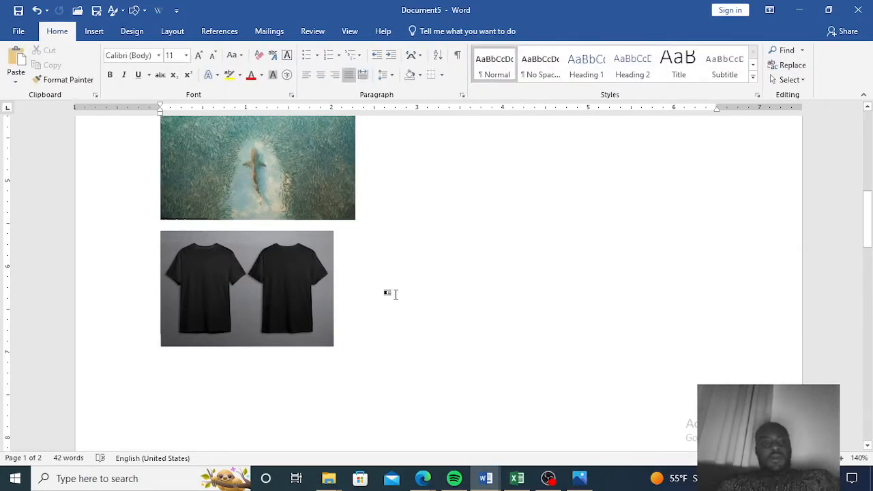
{"action": "left_click", "coordinate": [160, 338]}
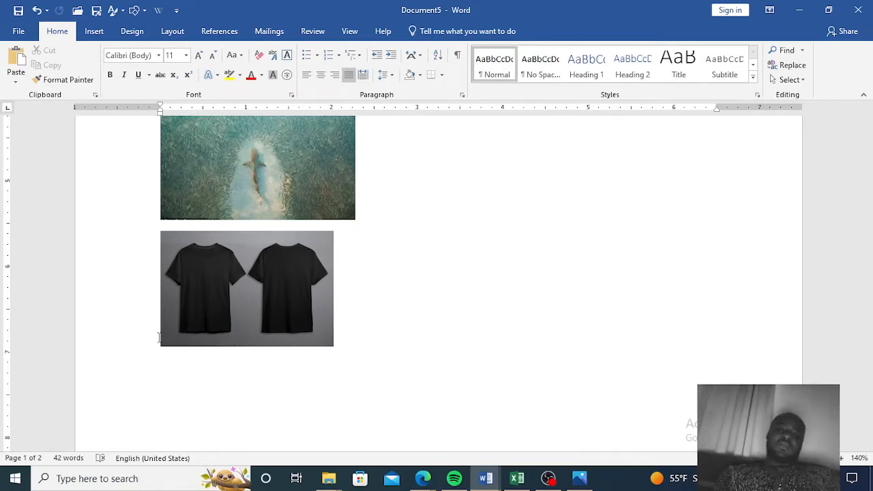
{"action": "key", "text": "BackSpace"}
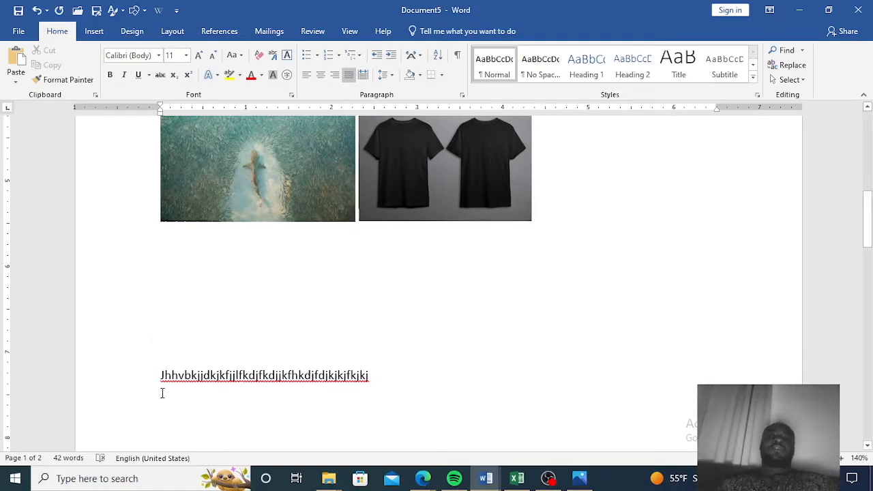
Enlarge the T-shirt picture and the shark picture side by side, the shark picture to about 1.98 by 3.38 inches.
{"action": "scroll", "coordinate": [529, 307], "scroll_direction": "up", "scroll_amount": 3}
{"action": "left_click", "coordinate": [472, 324]}
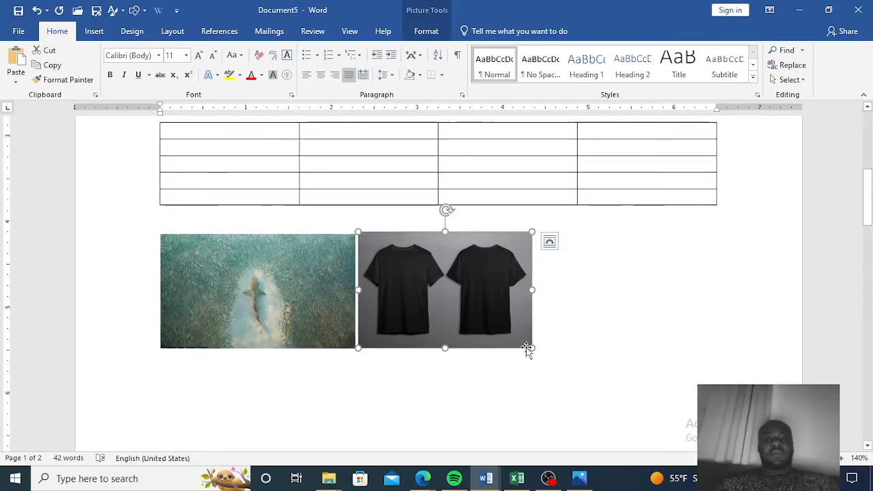
{"action": "left_click_drag", "start_coordinate": [532, 350], "coordinate": [614, 357]}
{"action": "left_click", "coordinate": [271, 367]}
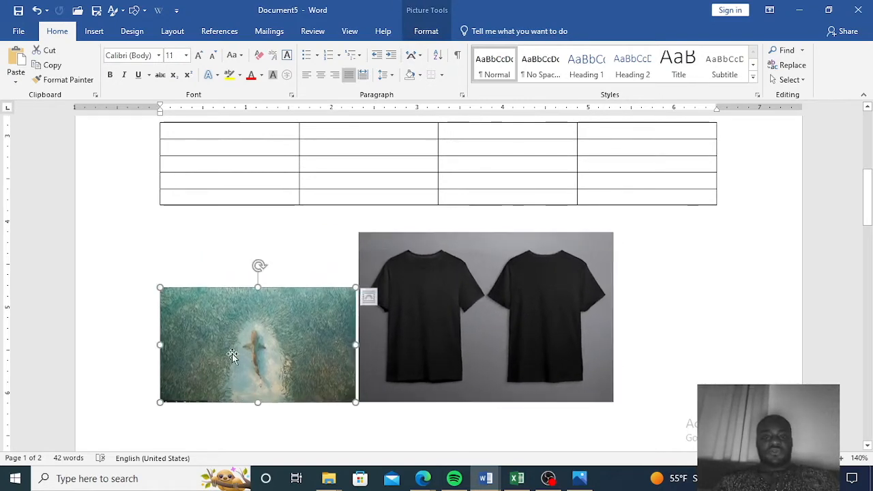
{"action": "left_click_drag", "start_coordinate": [156, 286], "coordinate": [157, 232]}
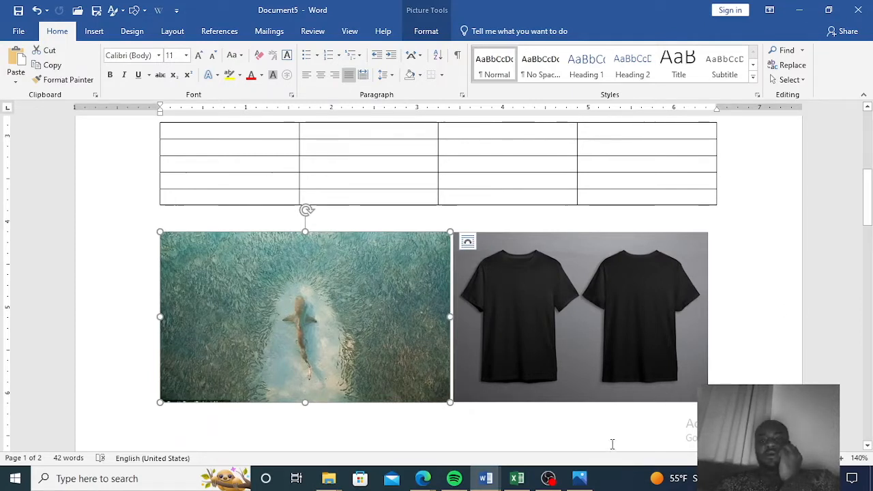
Apply the Beveled Oval, Black picture style to the shark picture and narrow it to about 2.87 inches wide.
{"action": "left_click", "coordinate": [426, 33]}
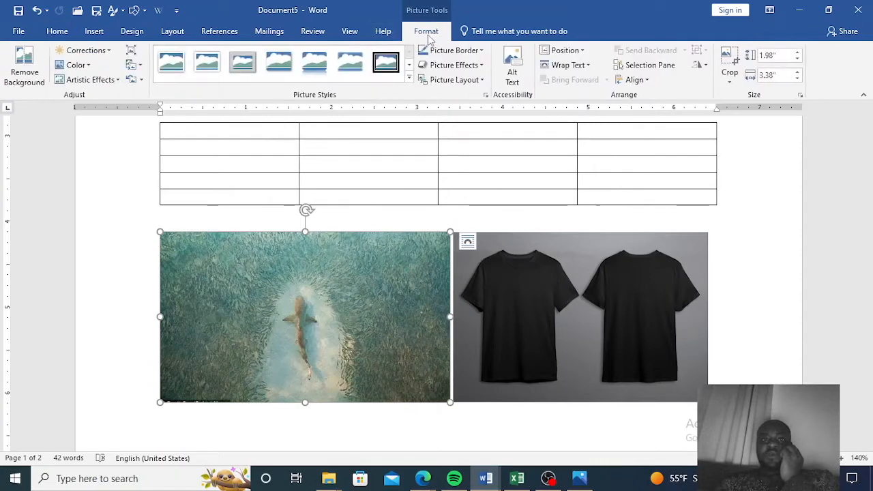
{"action": "left_click", "coordinate": [410, 79]}
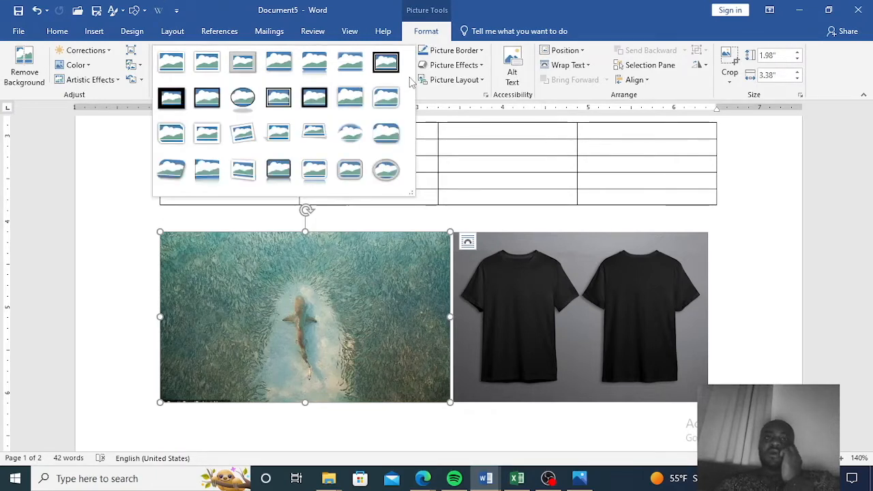
{"action": "left_click", "coordinate": [243, 97]}
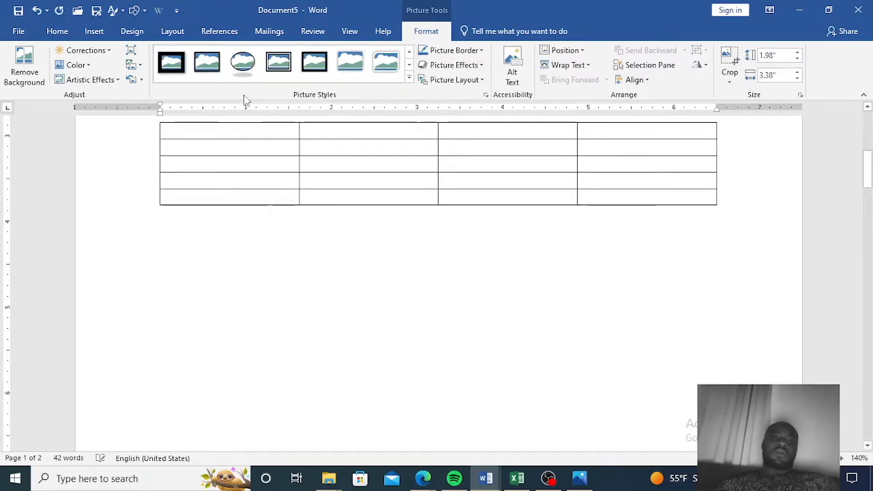
{"action": "scroll", "coordinate": [571, 328], "scroll_direction": "down", "scroll_amount": 8}
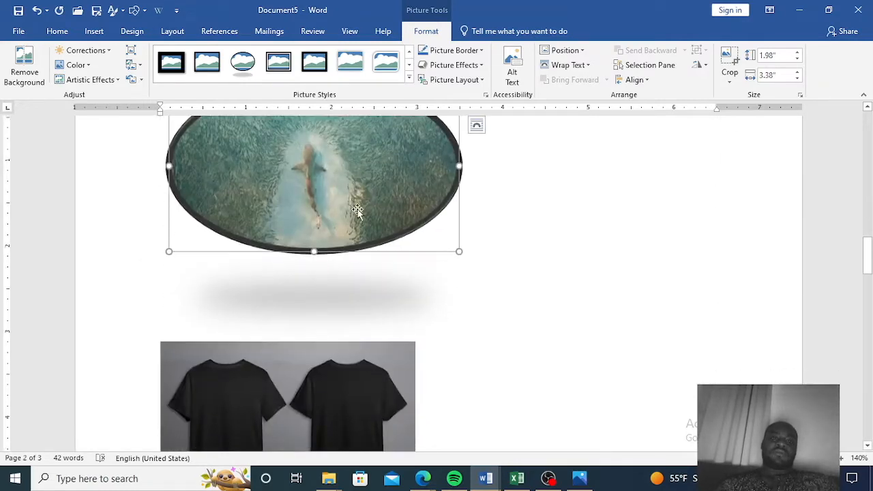
{"action": "scroll", "coordinate": [357, 209], "scroll_direction": "up", "scroll_amount": 3}
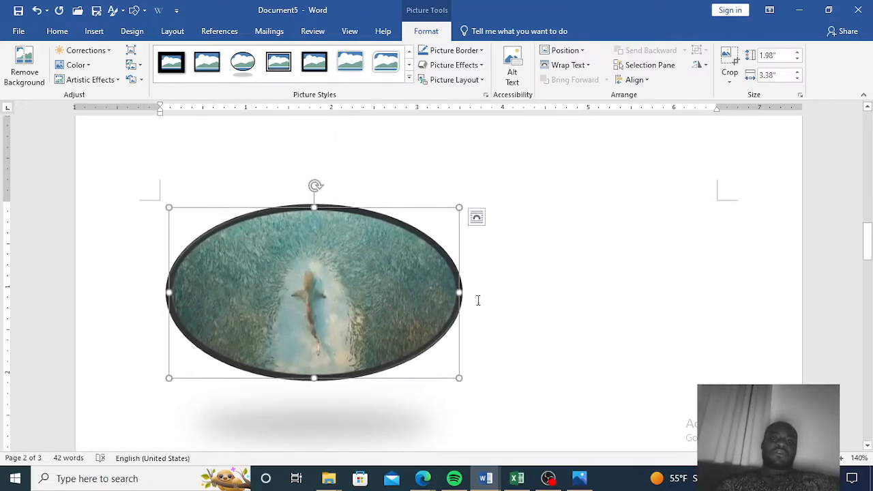
{"action": "left_click_drag", "start_coordinate": [460, 292], "coordinate": [416, 294]}
{"action": "scroll", "coordinate": [513, 276], "scroll_direction": "up", "scroll_amount": 4}
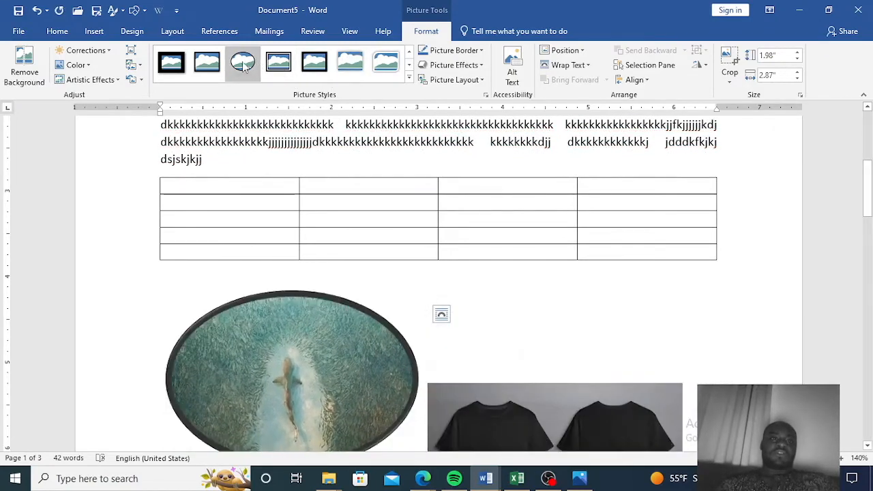
Try another picture style on the shark picture, then switch it to the Soft Edge Oval style.
{"action": "left_click", "coordinate": [207, 63]}
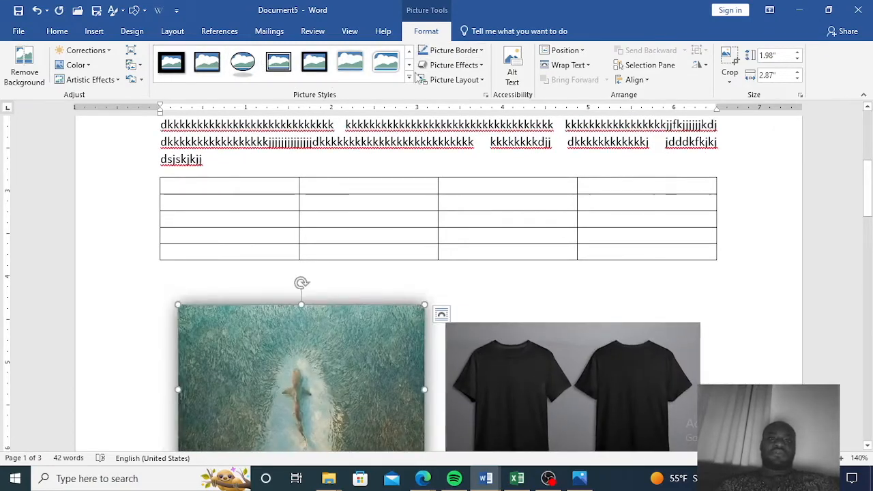
{"action": "left_click", "coordinate": [408, 79]}
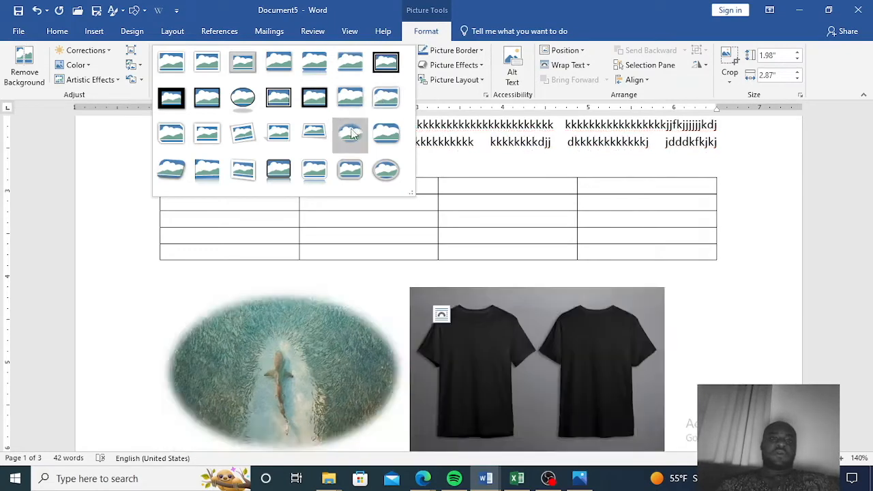
{"action": "left_click", "coordinate": [348, 131]}
Select the T-shirt picture and apply the Soft Edge Oval picture style to it.
{"action": "left_click", "coordinate": [488, 328]}
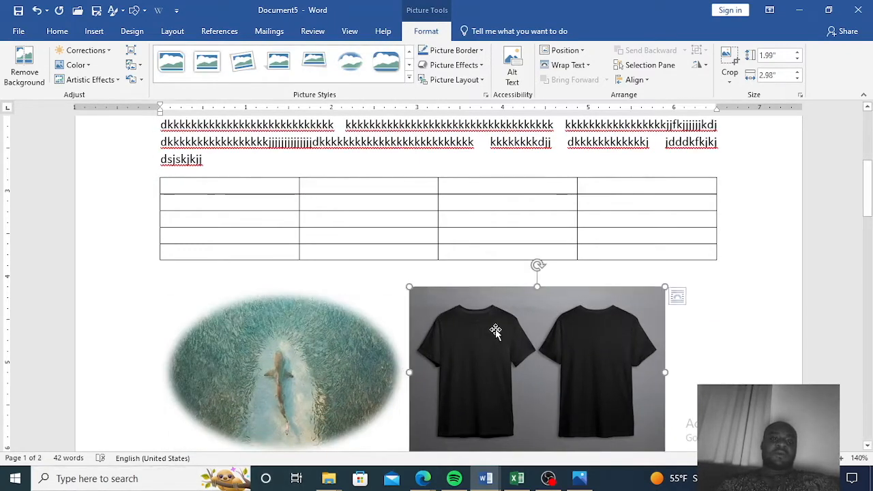
{"action": "left_click", "coordinate": [350, 61]}
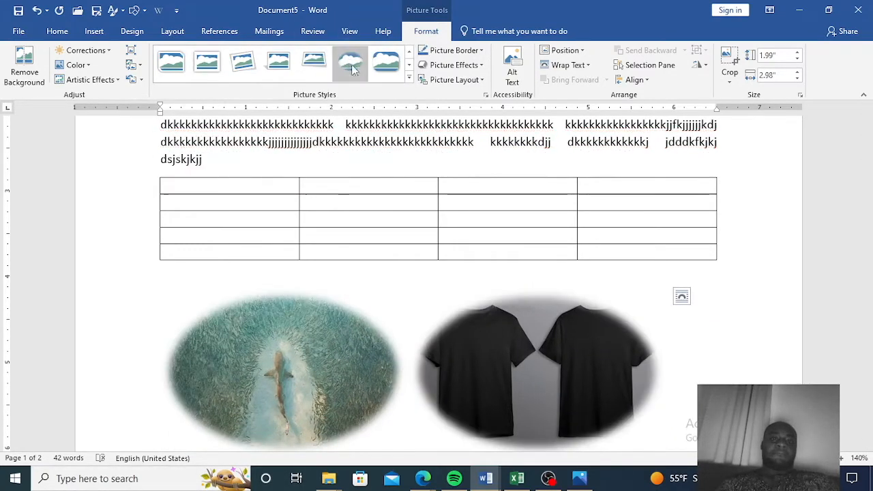
{"action": "left_click", "coordinate": [409, 79]}
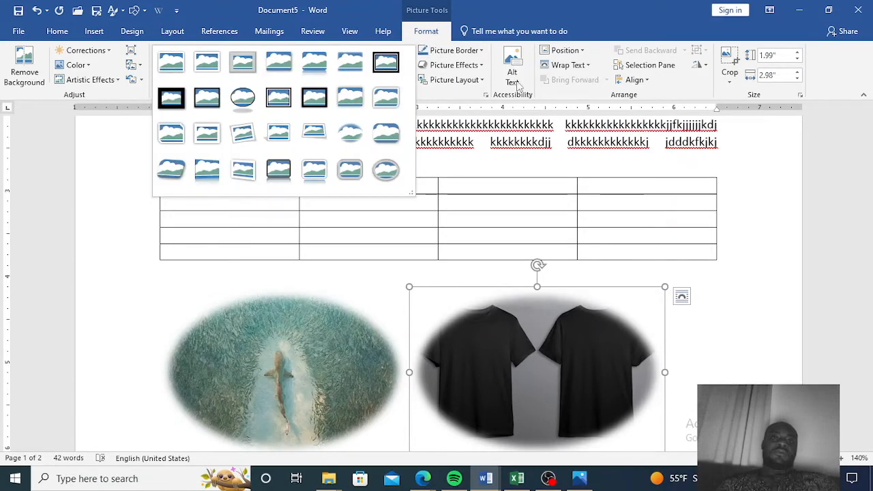
{"action": "left_click", "coordinate": [481, 66]}
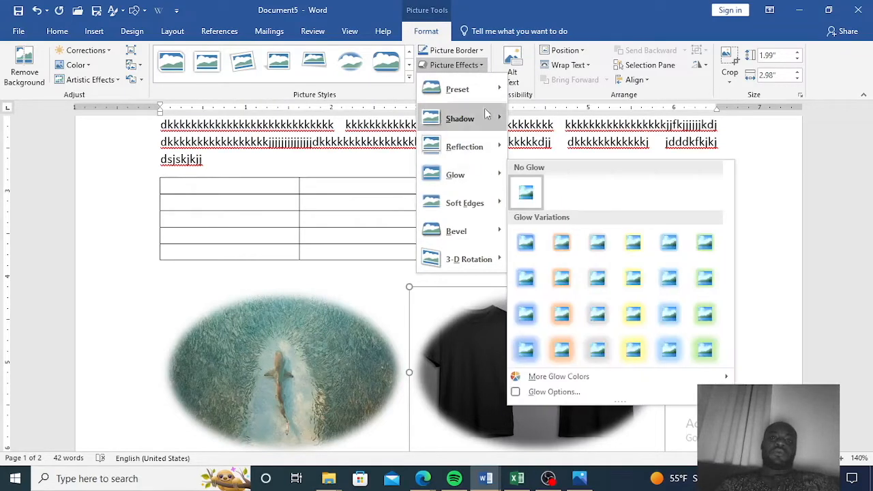
{"action": "mouse_move", "coordinate": [462, 110]}
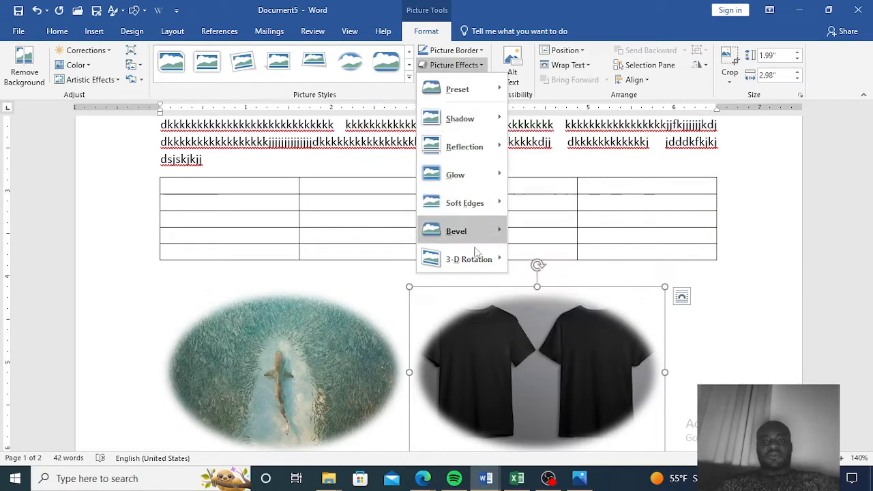
{"action": "mouse_move", "coordinate": [492, 261]}
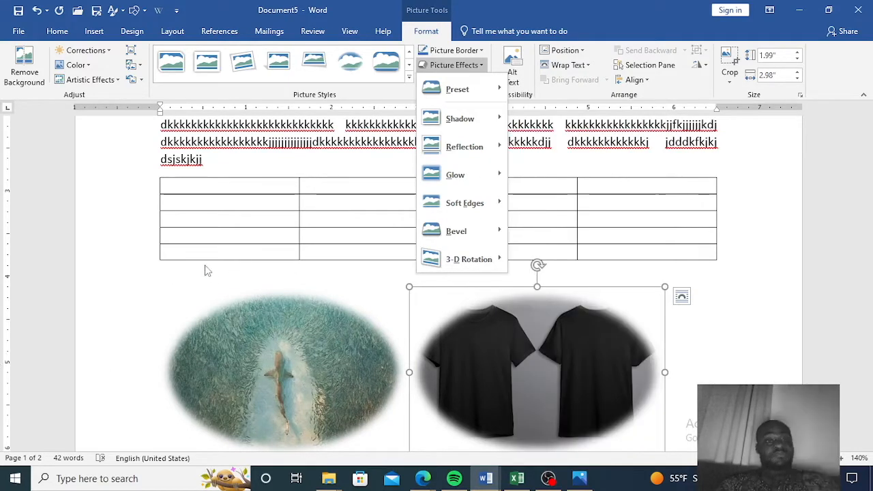
{"action": "left_click", "coordinate": [205, 266]}
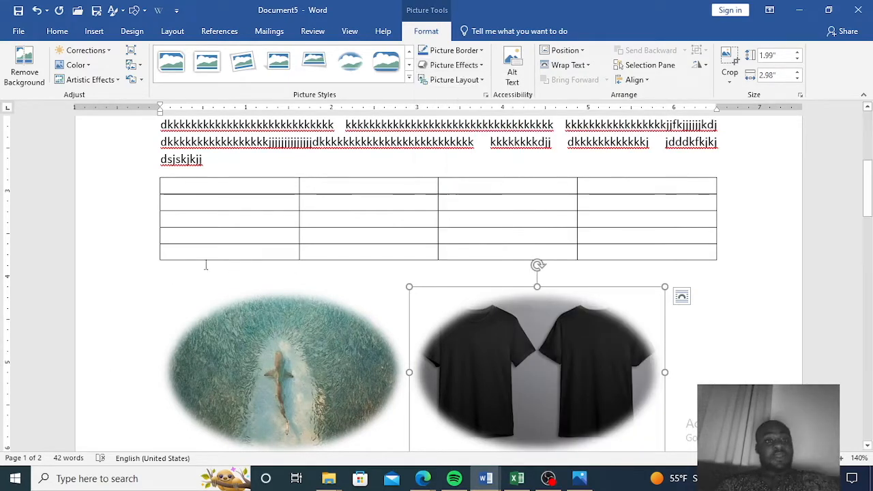
Undo all the picture style and size changes on the shark and T-shirt pictures.
{"action": "left_click", "coordinate": [36, 11]}
{"action": "left_click", "coordinate": [36, 11]}
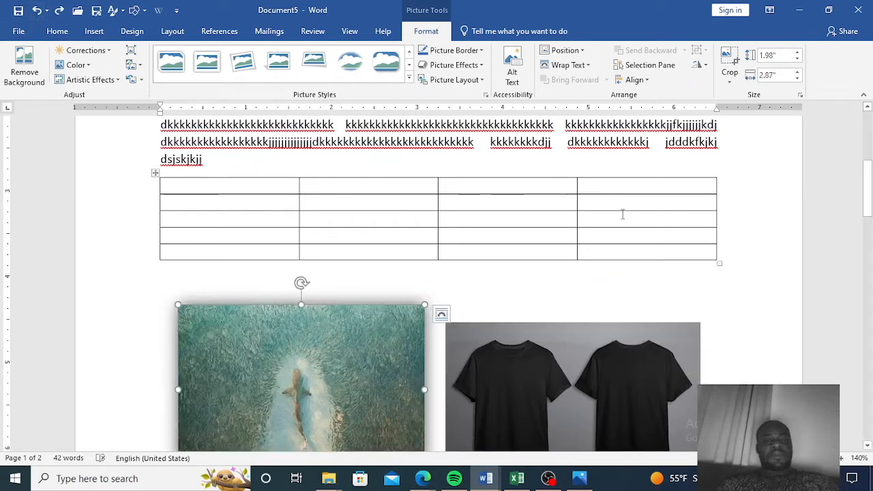
{"action": "scroll", "coordinate": [681, 234], "scroll_direction": "down", "scroll_amount": 4}
{"action": "scroll", "coordinate": [678, 234], "scroll_direction": "up", "scroll_amount": 2}
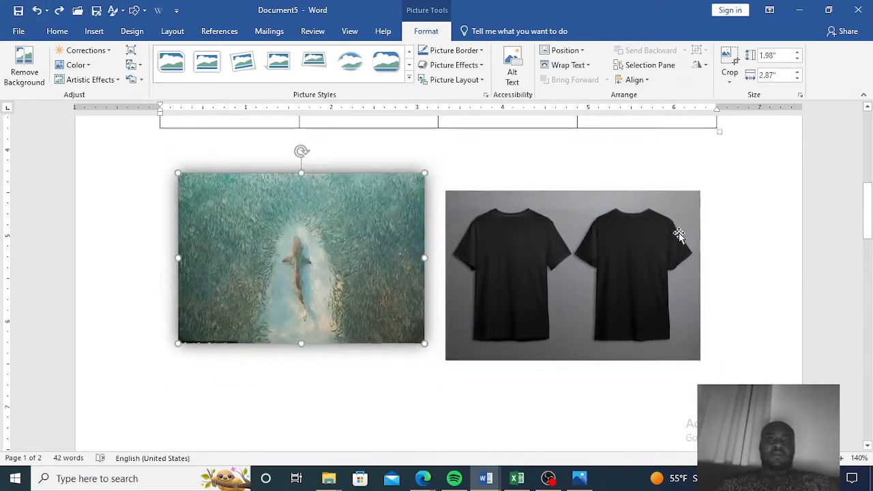
{"action": "left_click", "coordinate": [39, 11]}
{"action": "left_click", "coordinate": [39, 11]}
{"action": "left_click", "coordinate": [39, 11]}
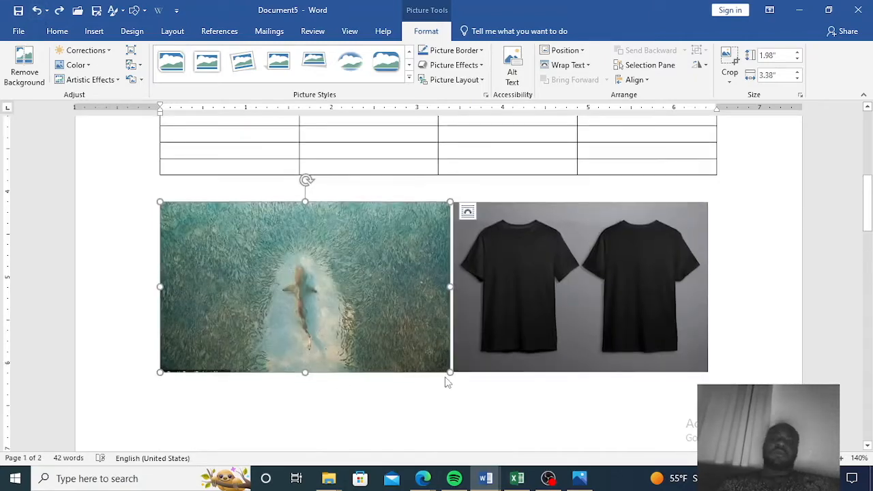
Try to reposition the T-shirt picture by dragging it beside the shark picture.
{"action": "left_click", "coordinate": [571, 266]}
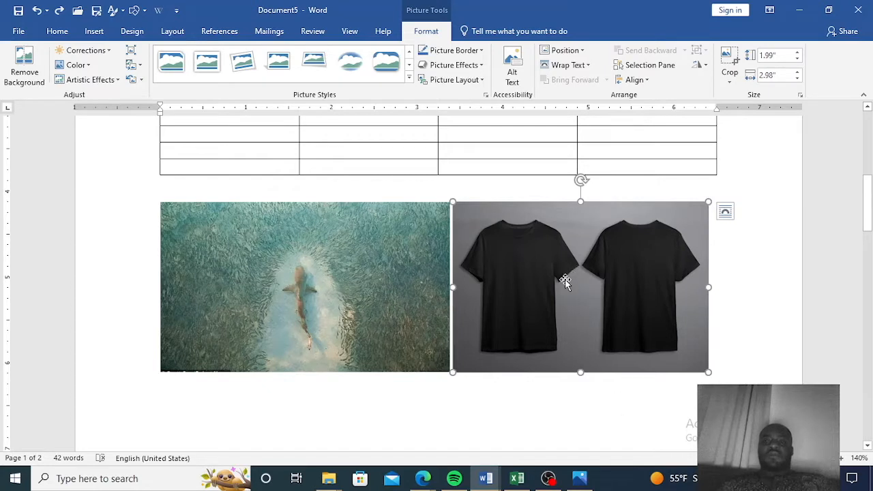
{"action": "left_click_drag", "start_coordinate": [563, 293], "coordinate": [430, 371]}
{"action": "left_click_drag", "start_coordinate": [232, 368], "coordinate": [470, 297]}
{"action": "left_click_drag", "start_coordinate": [190, 408], "coordinate": [169, 434]}
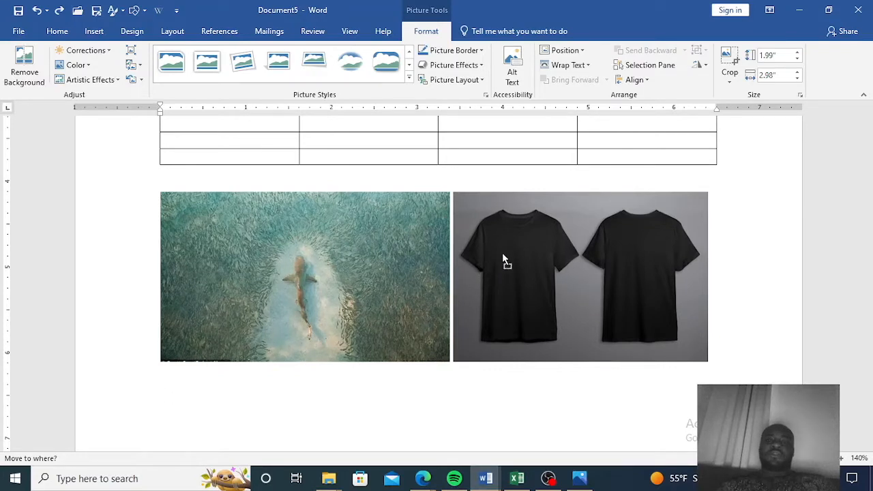
{"action": "left_click_drag", "start_coordinate": [503, 259], "coordinate": [504, 259]}
Type a long paragraph of g characters on the empty line between the table and the pictures.
{"action": "left_click", "coordinate": [301, 179]}
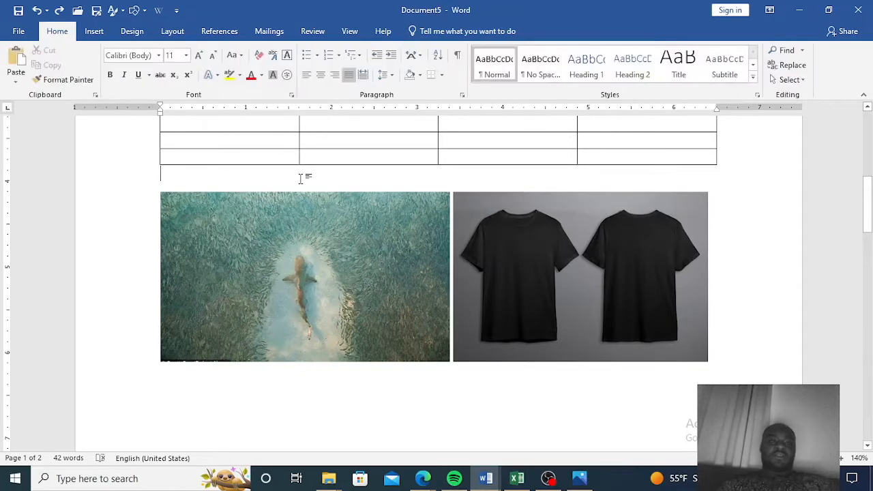
{"action": "type", "text": "ggggggggggggggggggggggggggggggggggggggggg"}
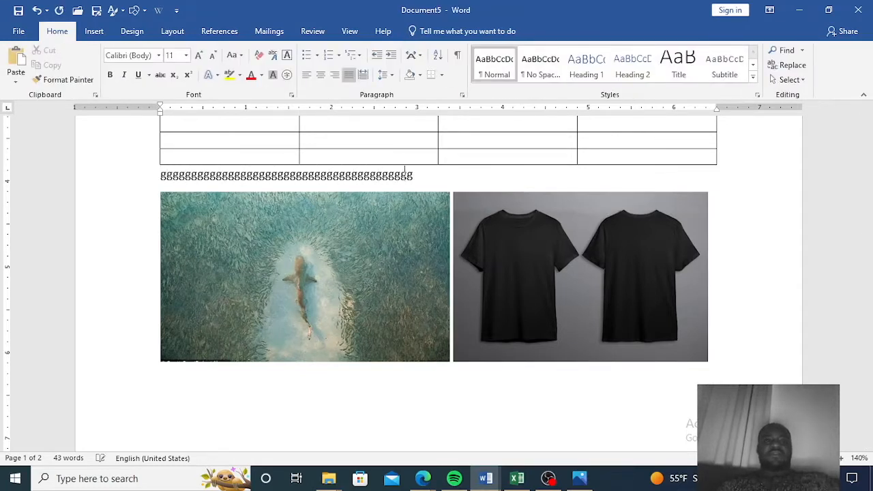
{"action": "type", "text": "gggggggggggggggggggggggggggggggggggggggggggggggggggggggggggggggggggggggggggggggggggggggggggggggggggggggg"}
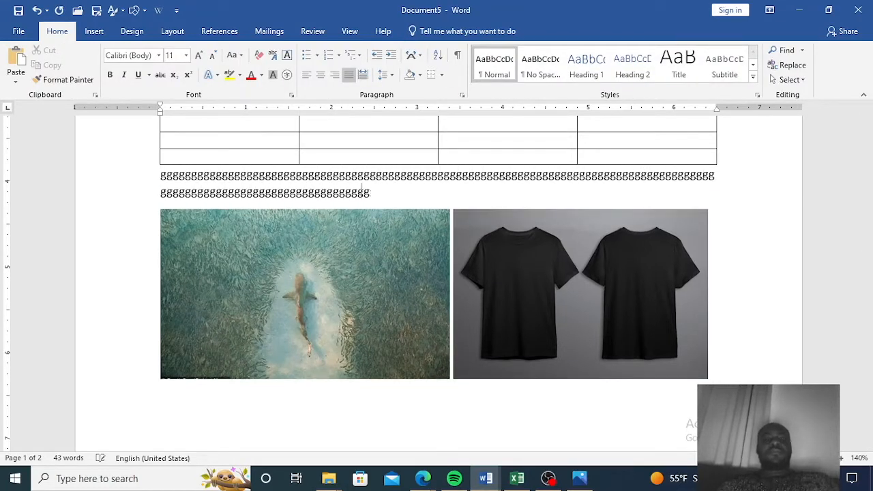
{"action": "type", "text": "ggggggggggggggggggggggggggggggggggggggggggggggggggggggggggggggggggggggggggggggggggg"}
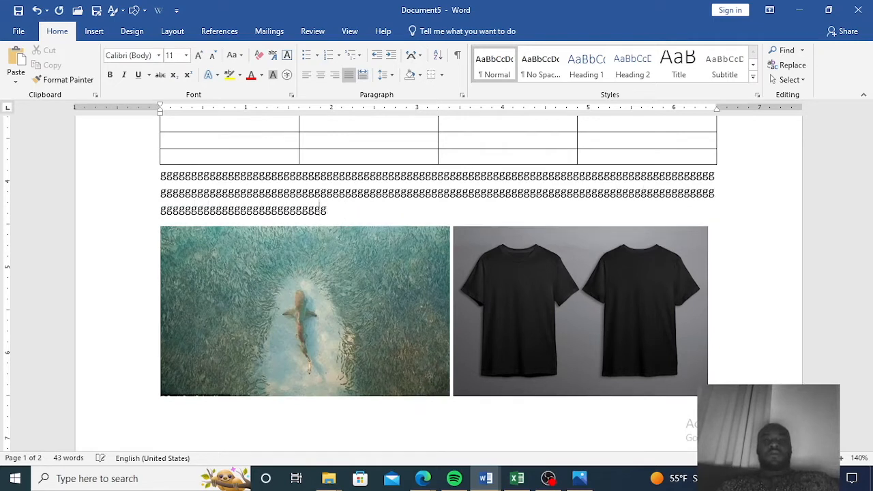
{"action": "type", "text": "gggggggggggggggggggggggggggggggggggggggggggggggggggggggggggggggggggggggggggggggggggggggggggggggggggggggggggggggggggggggggggggggggggggggggggggggggg"}
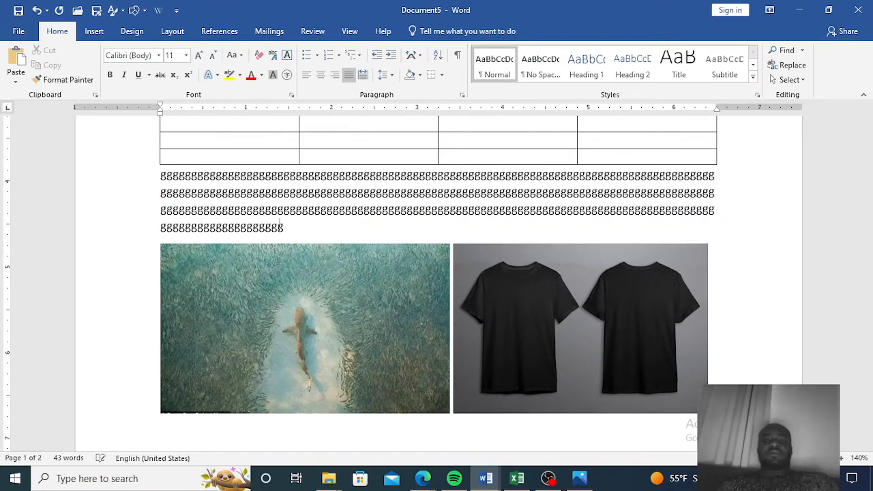
{"action": "type", "text": "ggggggg"}
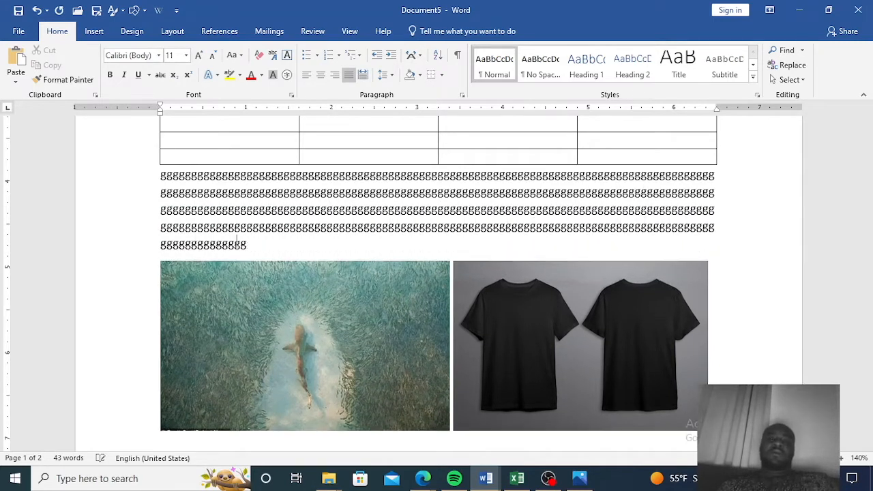
{"action": "type", "text": "gggggggggggggggggggggggggggggggggggggggggggggggggggggggggggggggggg"}
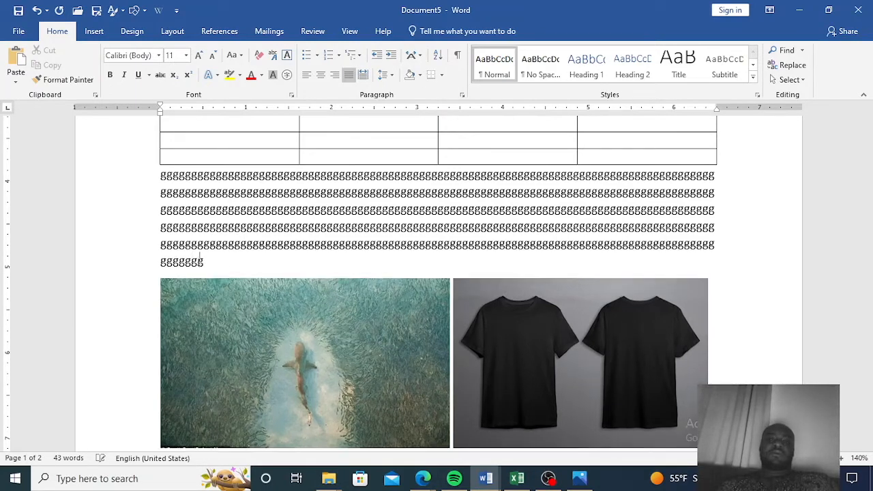
Select the typed paragraph and paste it on the empty line below the pictures.
{"action": "left_click_drag", "start_coordinate": [272, 269], "coordinate": [162, 177]}
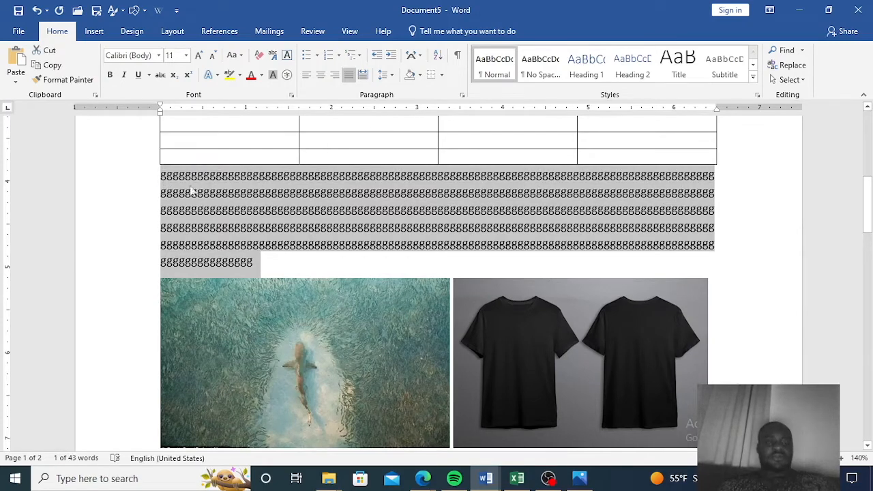
{"action": "scroll", "coordinate": [869, 232], "scroll_direction": "down", "scroll_amount": 5}
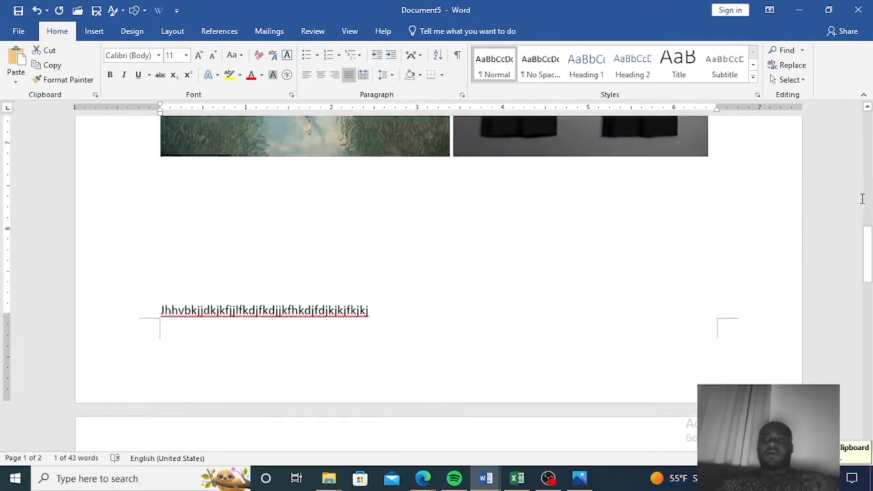
{"action": "left_click", "coordinate": [207, 183]}
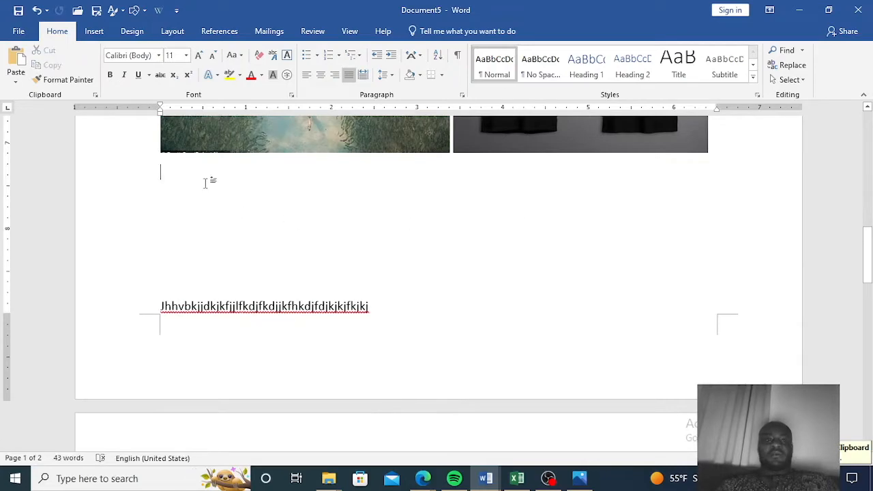
{"action": "key", "text": "ctrl+v"}
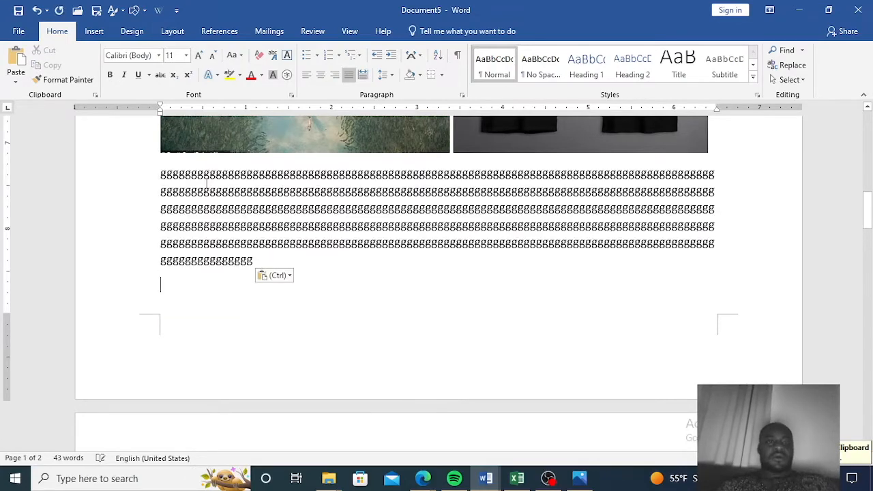
Drag the T-shirt picture down into the pasted paragraph so the text flows around it.
{"action": "scroll", "coordinate": [602, 337], "scroll_direction": "up", "scroll_amount": 2}
{"action": "scroll", "coordinate": [592, 332], "scroll_direction": "down", "scroll_amount": 2}
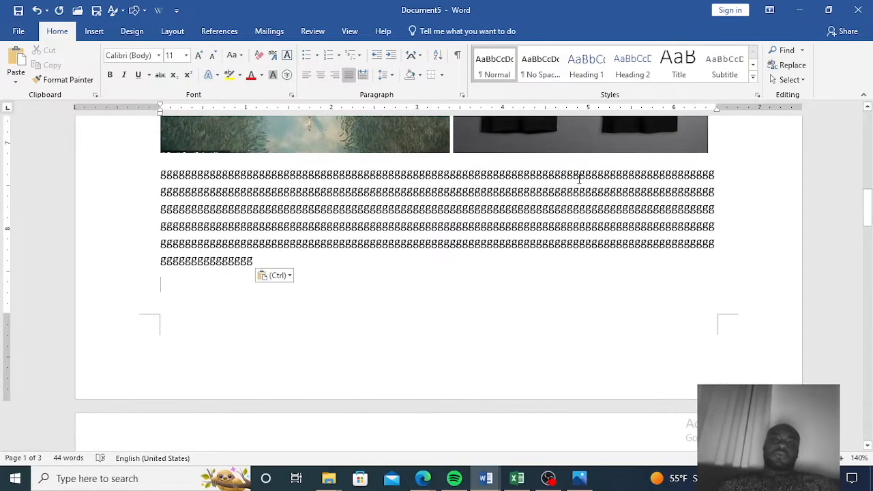
{"action": "left_click", "coordinate": [570, 145]}
{"action": "left_click_drag", "start_coordinate": [571, 144], "coordinate": [556, 208]}
{"action": "left_click_drag", "start_coordinate": [432, 238], "coordinate": [366, 228]}
{"action": "scroll", "coordinate": [497, 324], "scroll_direction": "down", "scroll_amount": 11}
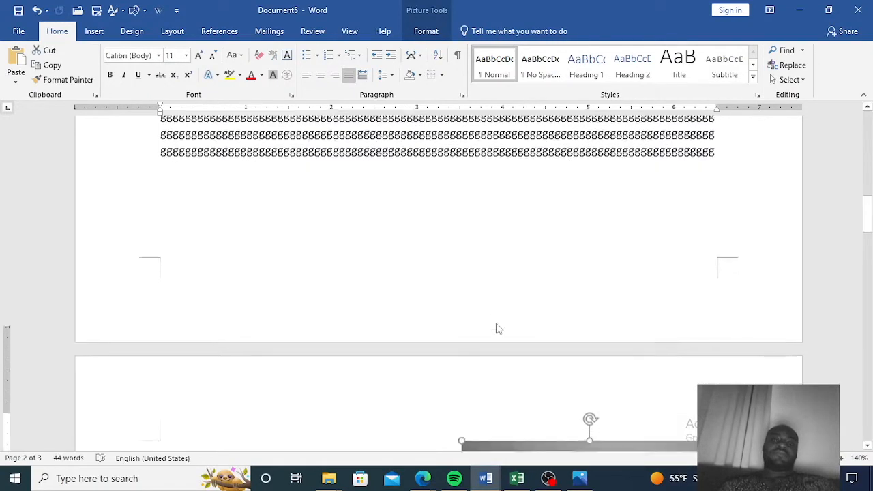
{"action": "scroll", "coordinate": [497, 323], "scroll_direction": "up", "scroll_amount": 5}
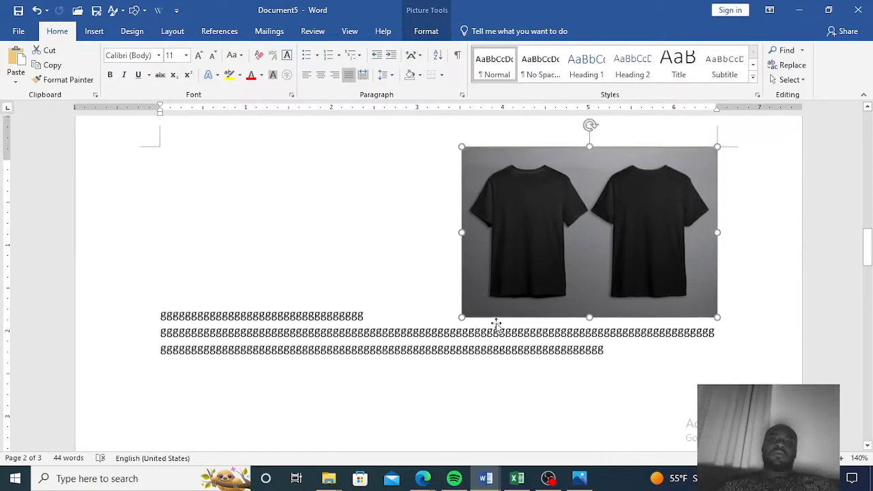
{"action": "scroll", "coordinate": [510, 332], "scroll_direction": "up", "scroll_amount": 6}
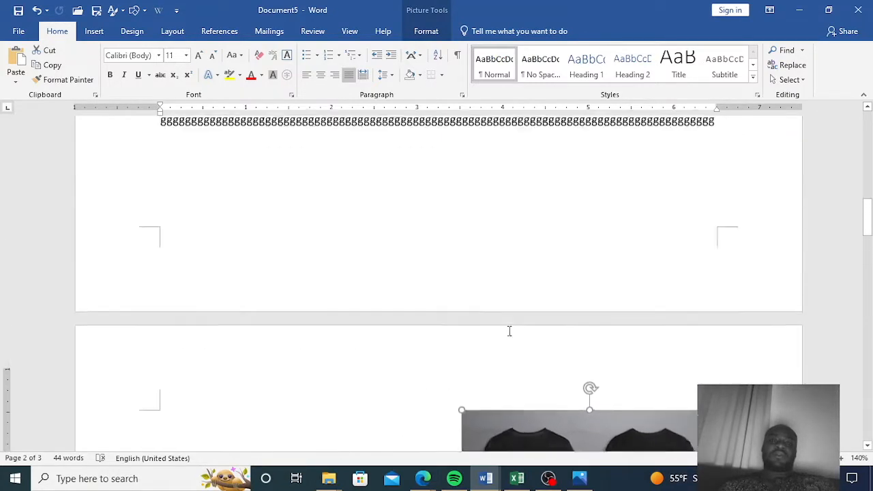
Undo the T-shirt picture's move into the pasted paragraph so it sits beside the shark picture again.
{"action": "scroll", "coordinate": [511, 341], "scroll_direction": "down", "scroll_amount": 6}
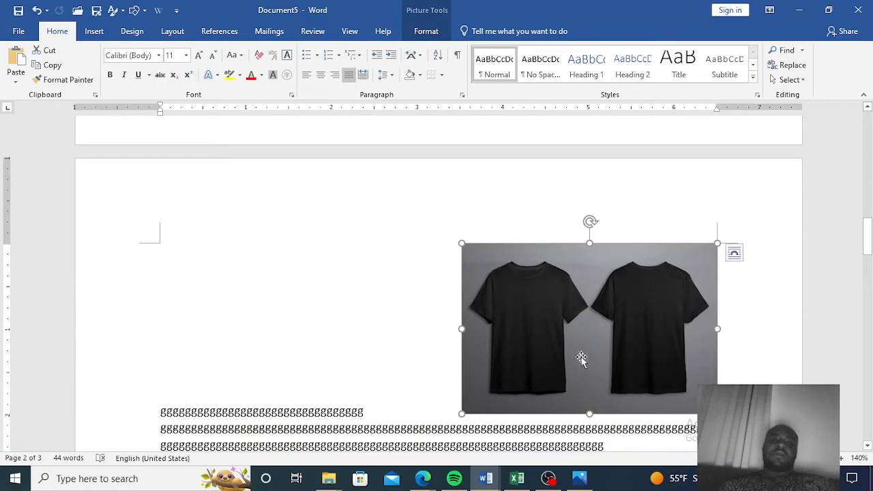
{"action": "scroll", "coordinate": [633, 401], "scroll_direction": "down", "scroll_amount": 4}
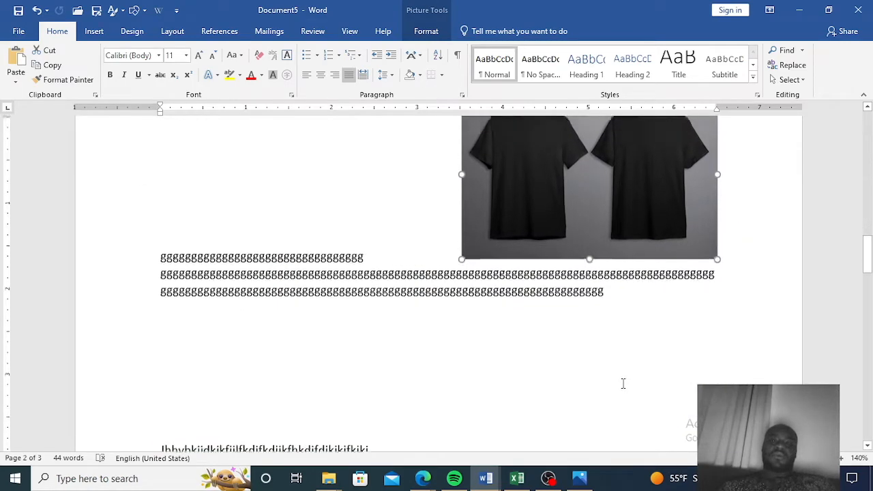
{"action": "scroll", "coordinate": [621, 384], "scroll_direction": "up", "scroll_amount": 4}
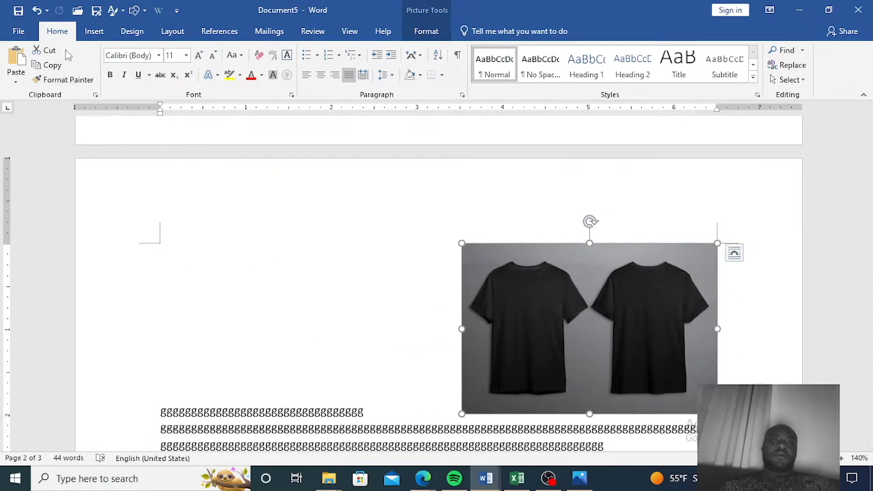
{"action": "left_click", "coordinate": [37, 13]}
{"action": "left_click", "coordinate": [37, 12]}
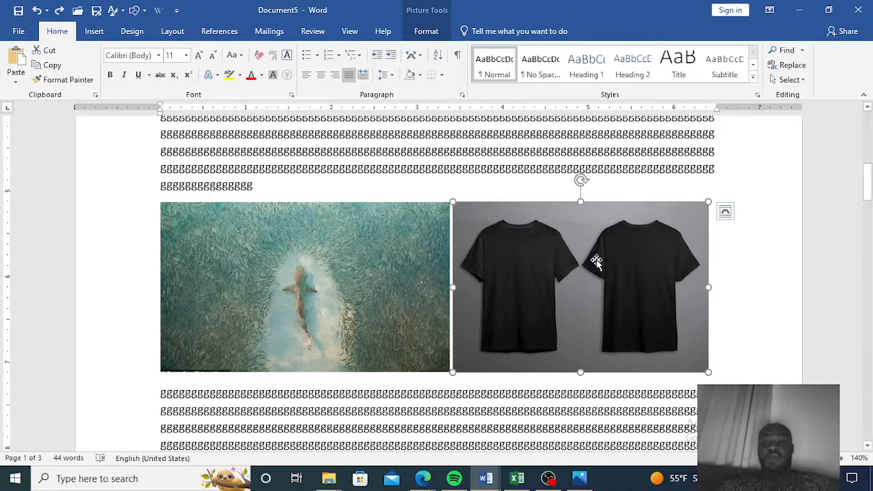
Set the T-shirt picture's text wrapping to Tight.
{"action": "left_click", "coordinate": [725, 213]}
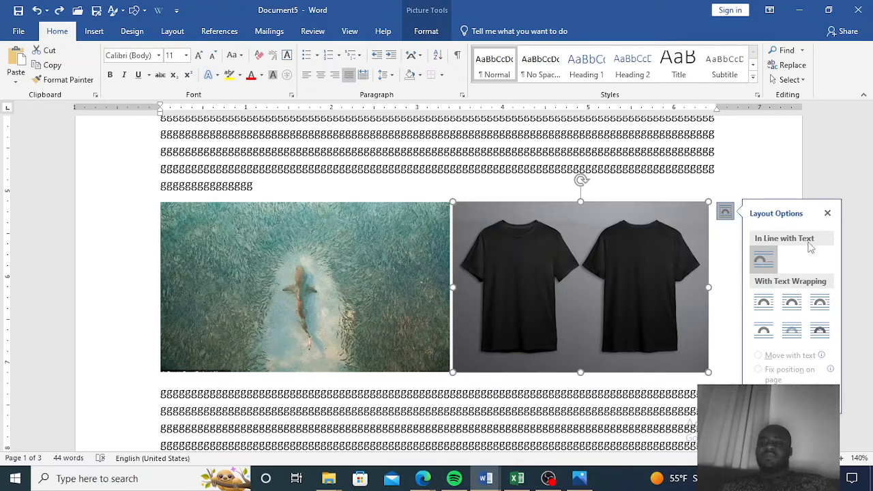
{"action": "left_click", "coordinate": [791, 306]}
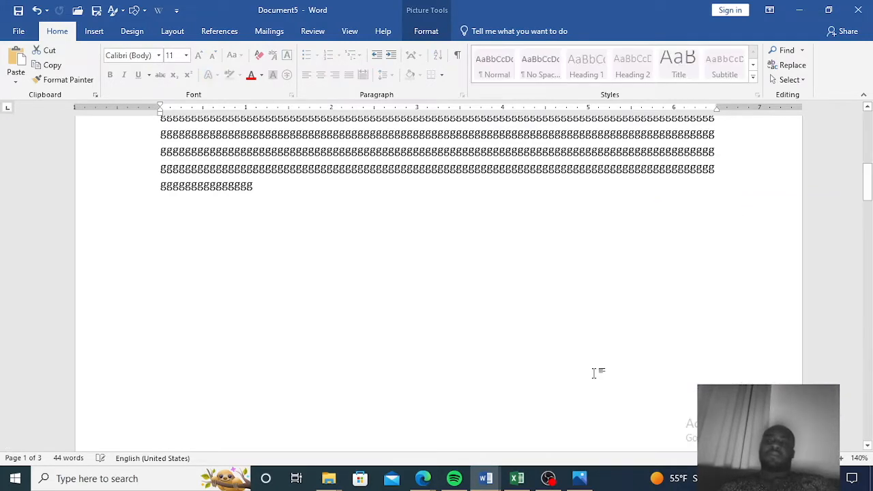
{"action": "scroll", "coordinate": [553, 344], "scroll_direction": "up", "scroll_amount": 4}
{"action": "scroll", "coordinate": [539, 361], "scroll_direction": "down", "scroll_amount": 10}
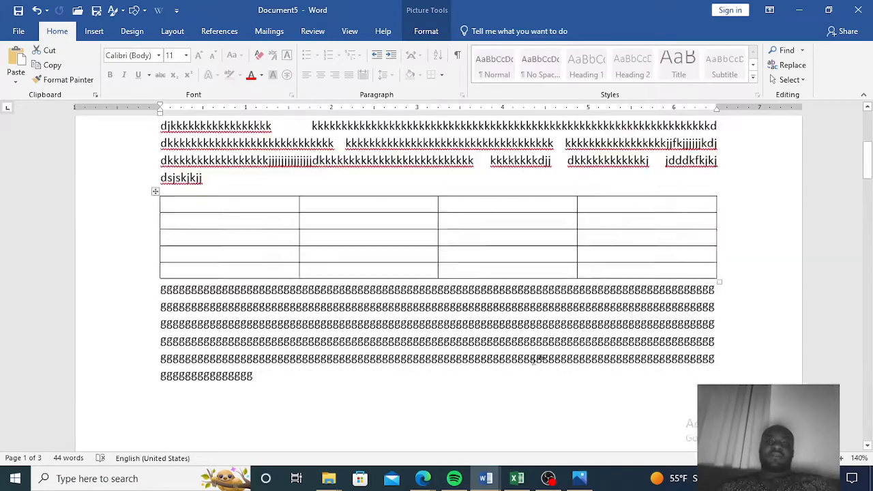
{"action": "scroll", "coordinate": [530, 367], "scroll_direction": "down", "scroll_amount": 2}
{"action": "scroll", "coordinate": [530, 366], "scroll_direction": "up", "scroll_amount": 6}
Try wrapping the shark picture Tight and dragging it toward the T-shirt picture, then undo the move.
{"action": "left_click", "coordinate": [382, 344]}
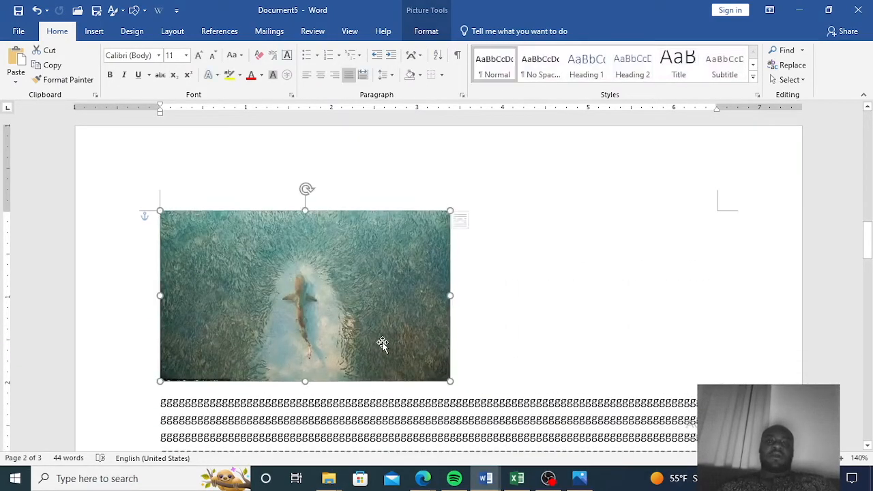
{"action": "left_click", "coordinate": [468, 222]}
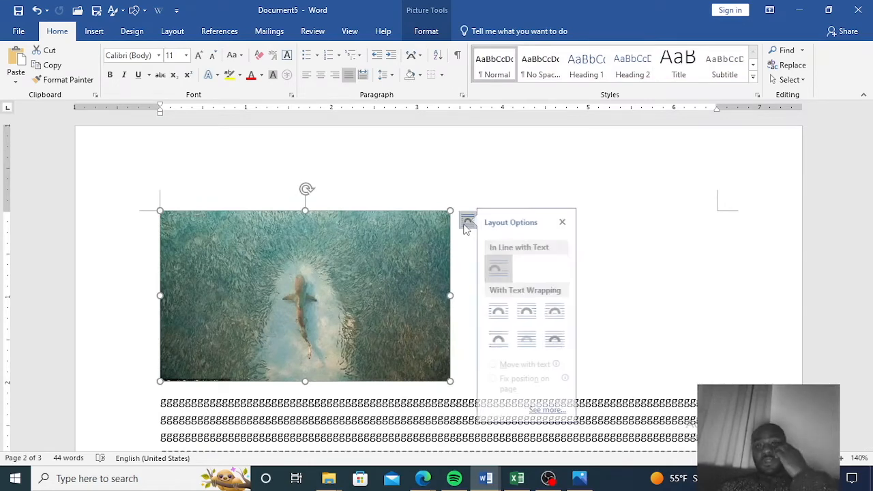
{"action": "left_click", "coordinate": [530, 312]}
{"action": "left_click_drag", "start_coordinate": [272, 291], "coordinate": [304, 289]}
{"action": "scroll", "coordinate": [304, 288], "scroll_direction": "up", "scroll_amount": 3}
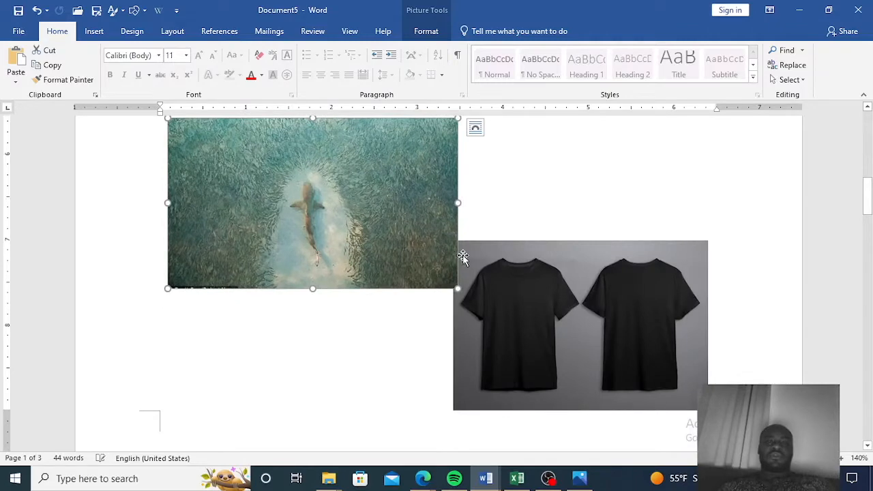
{"action": "left_click", "coordinate": [523, 292]}
{"action": "key", "text": "ctrl+z"}
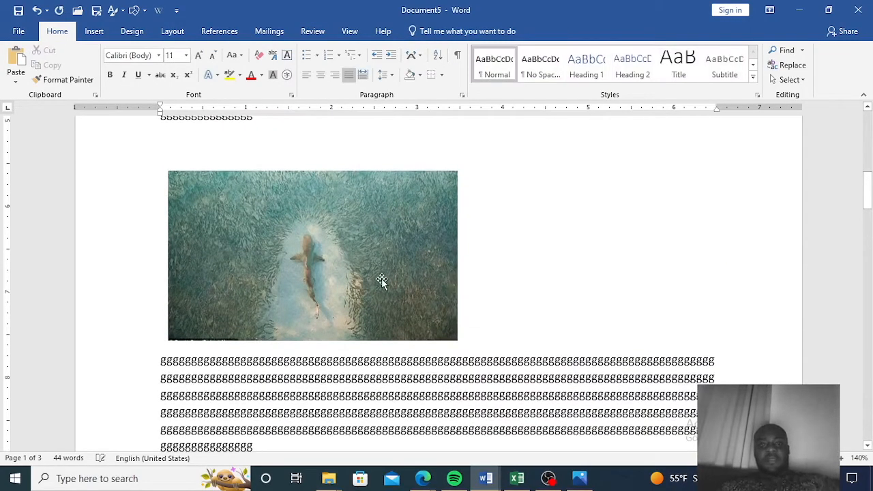
Set the shark picture's text wrapping to Square so text can flow beside it.
{"action": "left_click", "coordinate": [382, 280]}
{"action": "left_click", "coordinate": [476, 181]}
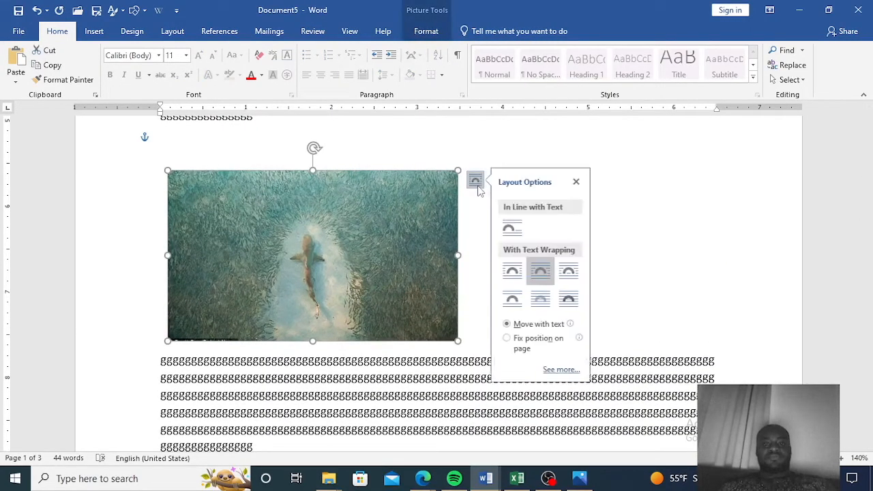
{"action": "left_click", "coordinate": [512, 270]}
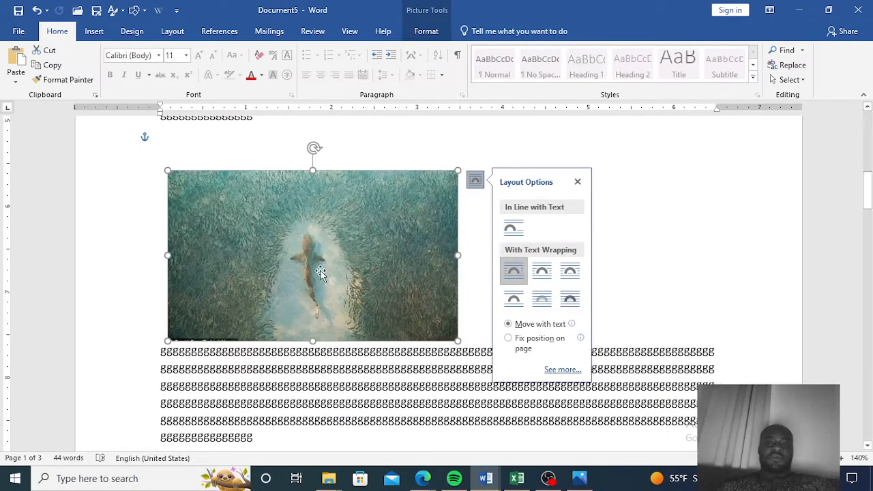
{"action": "left_click_drag", "start_coordinate": [320, 258], "coordinate": [346, 330]}
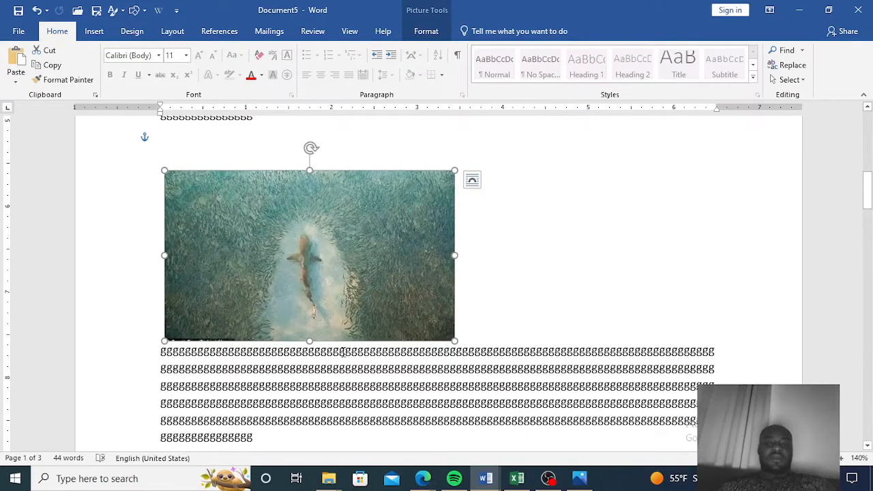
{"action": "left_click", "coordinate": [343, 352]}
{"action": "key", "text": "ctrl+z"}
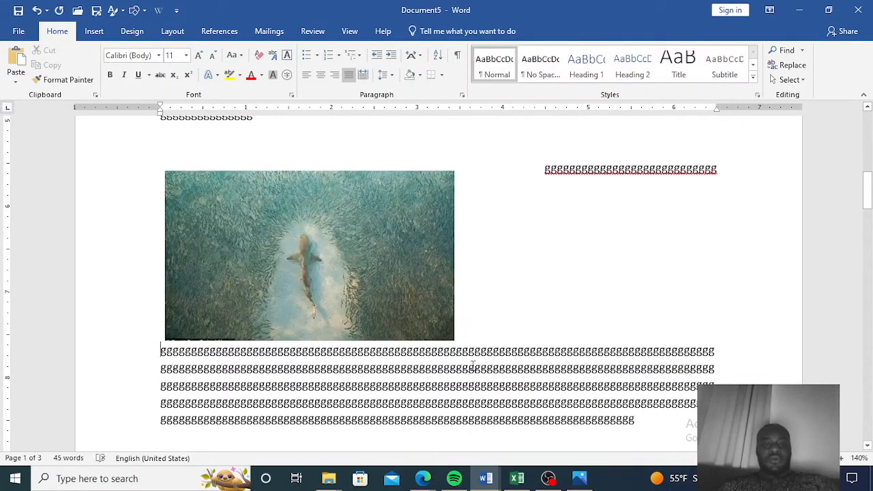
Start a new line below the shark picture and repeatedly add g text so it wraps beside the picture.
{"action": "left_click", "coordinate": [472, 367]}
{"action": "key", "text": "Return"}
{"action": "key", "text": "ctrl+z"}
{"action": "key", "text": "ctrl+z"}
{"action": "key", "text": "ctrl+z"}
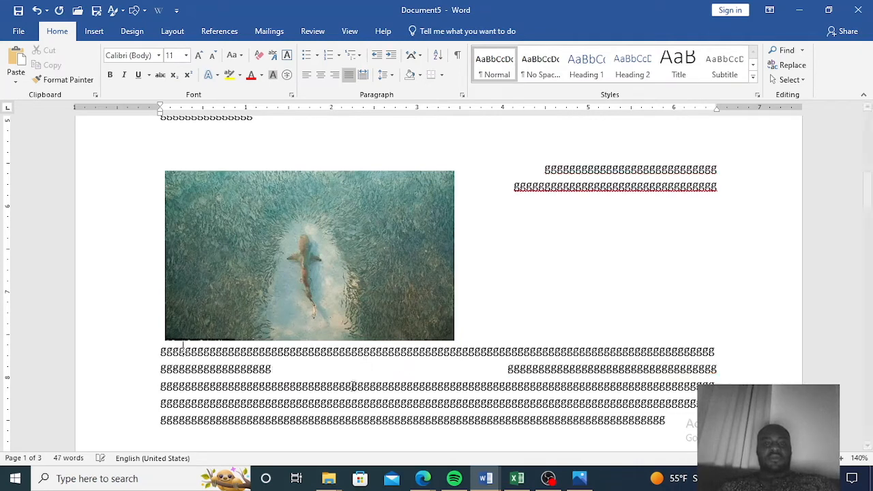
{"action": "key", "text": "ctrl+z"}
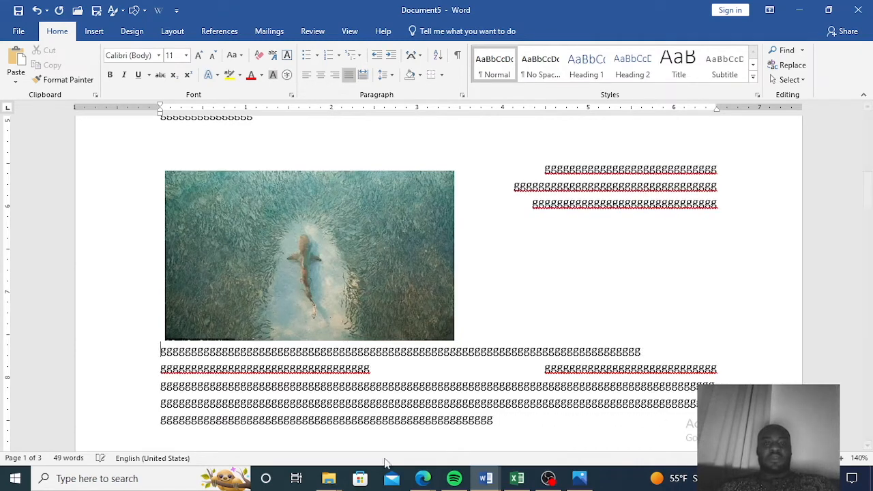
{"action": "key", "text": "ctrl+z"}
{"action": "key", "text": "ctrl+z"}
{"action": "key", "text": "ctrl+z"}
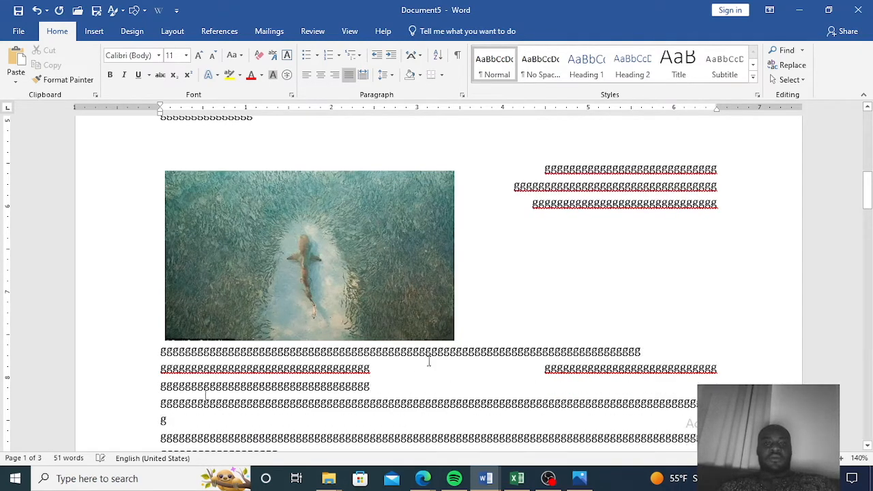
{"action": "key", "text": "ctrl+z"}
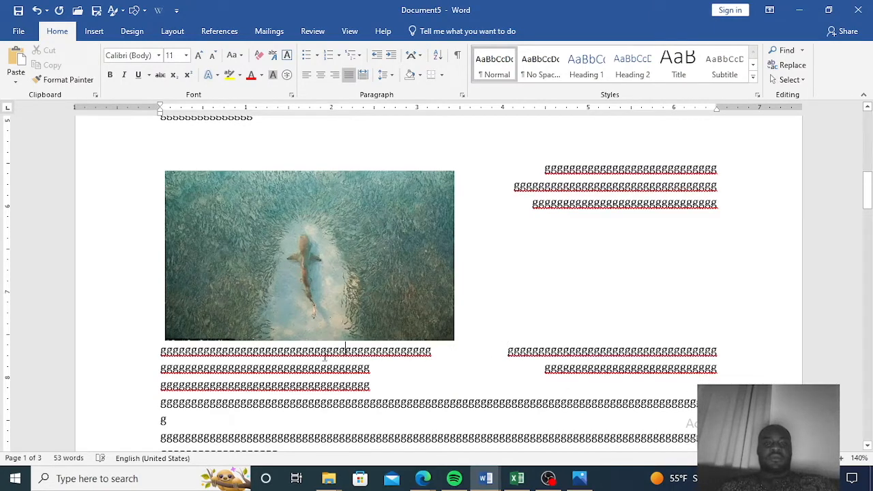
{"action": "key", "text": "ctrl+z"}
{"action": "key", "text": "ctrl+z"}
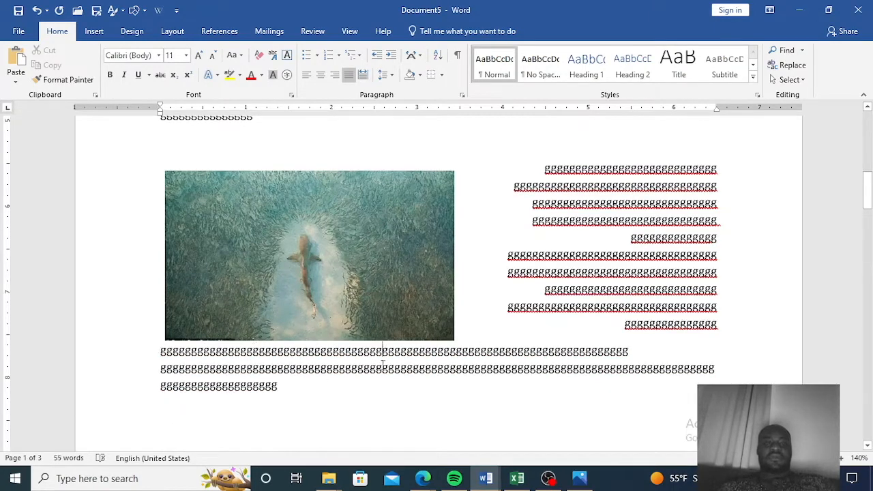
{"action": "key", "text": "ctrl+z"}
{"action": "key", "text": "ctrl+z"}
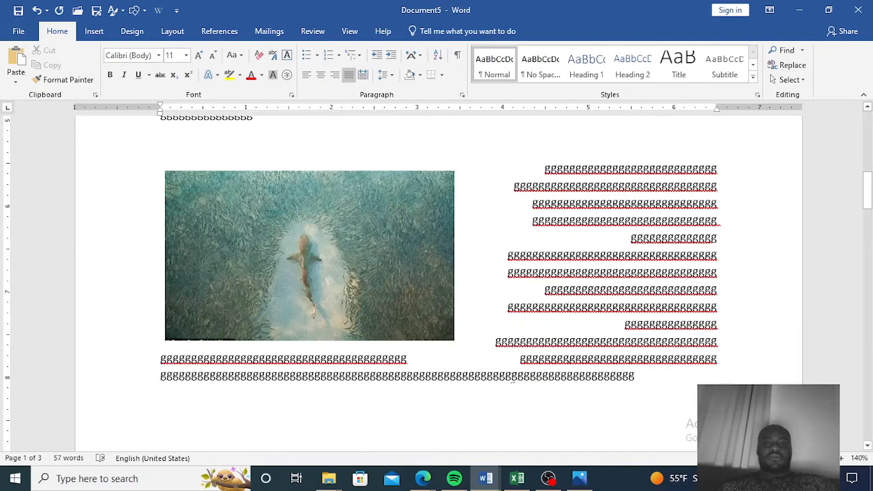
{"action": "key", "text": "ctrl+z"}
{"action": "key", "text": "ctrl+z"}
{"action": "key", "text": "ctrl+z"}
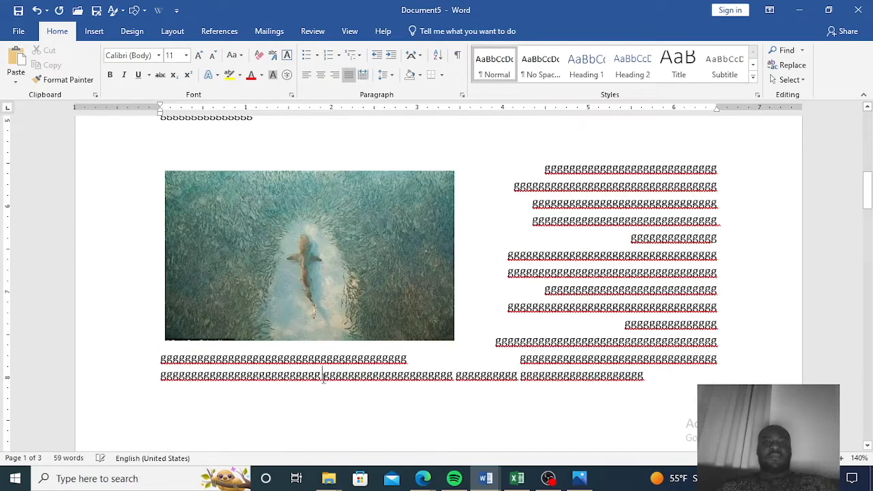
{"action": "key", "text": "ctrl+z"}
{"action": "key", "text": "ctrl+z"}
{"action": "key", "text": "ctrl+z"}
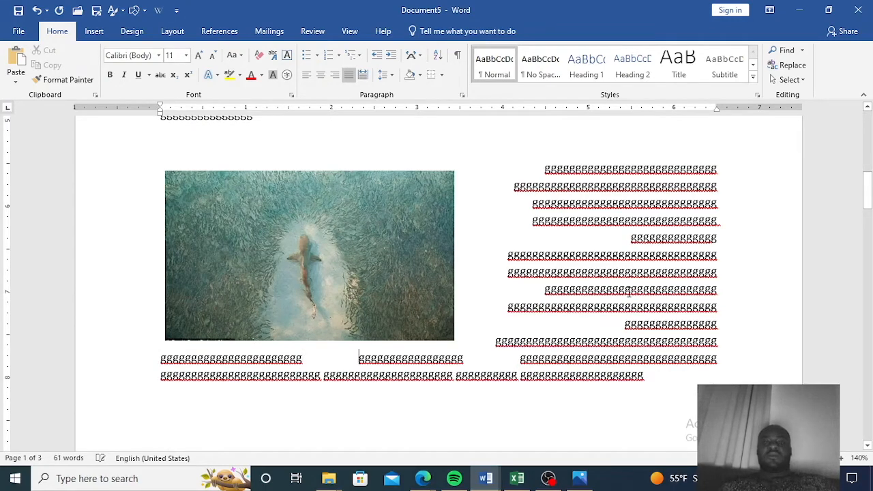
{"action": "key", "text": "ctrl+z"}
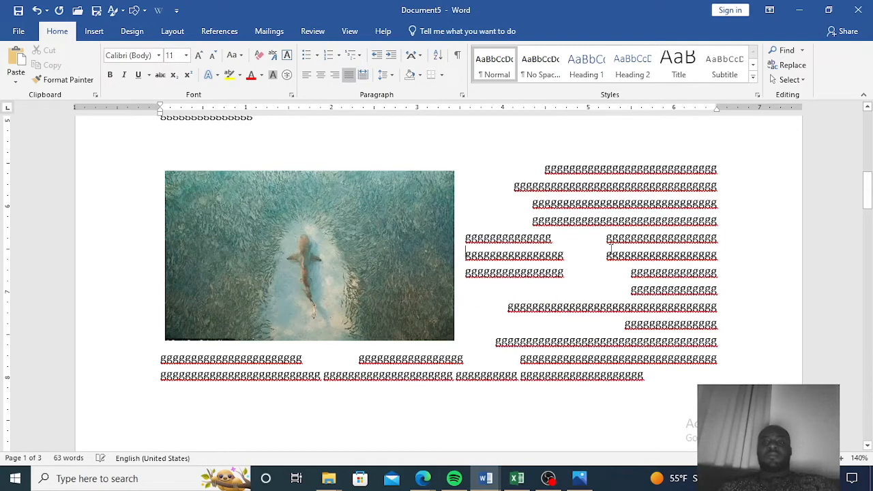
{"action": "key", "text": "ctrl+z"}
{"action": "key", "text": "ctrl+z"}
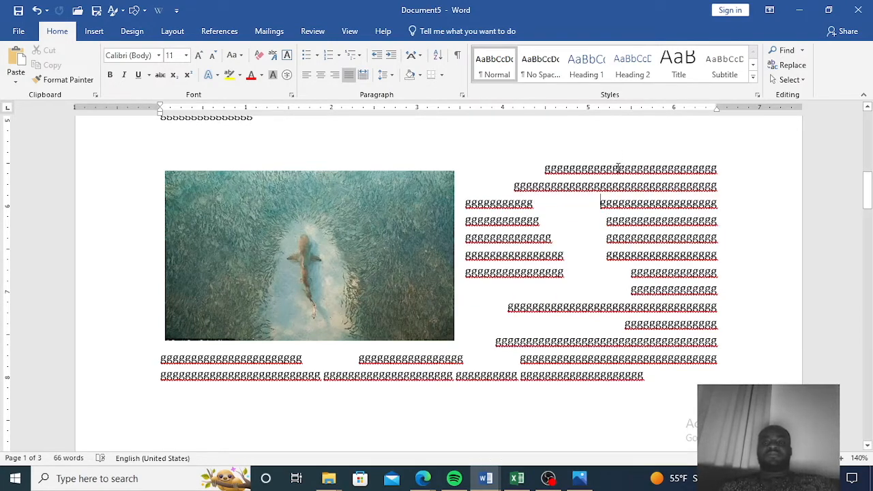
{"action": "key", "text": "ctrl+z"}
{"action": "key", "text": "ctrl+z"}
{"action": "key", "text": "ctrl+z"}
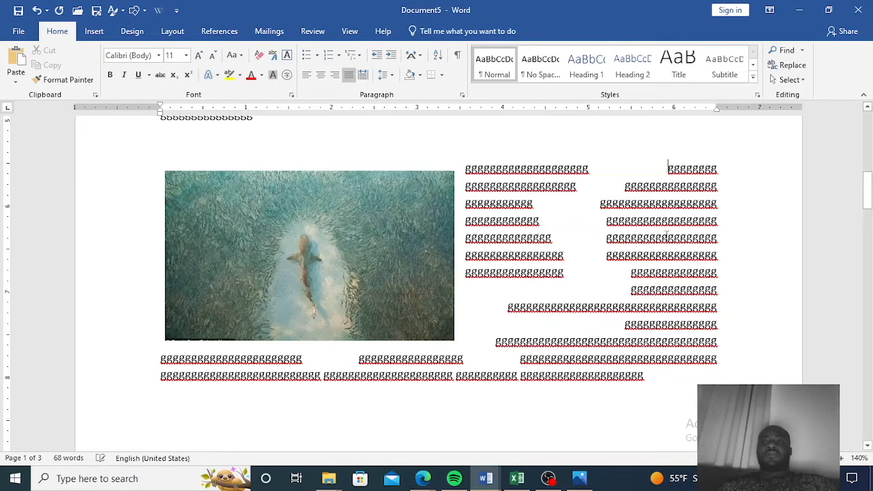
{"action": "key", "text": "ctrl+z"}
{"action": "key", "text": "ctrl+z"}
{"action": "key", "text": "ctrl+z"}
{"action": "key", "text": "ctrl+z"}
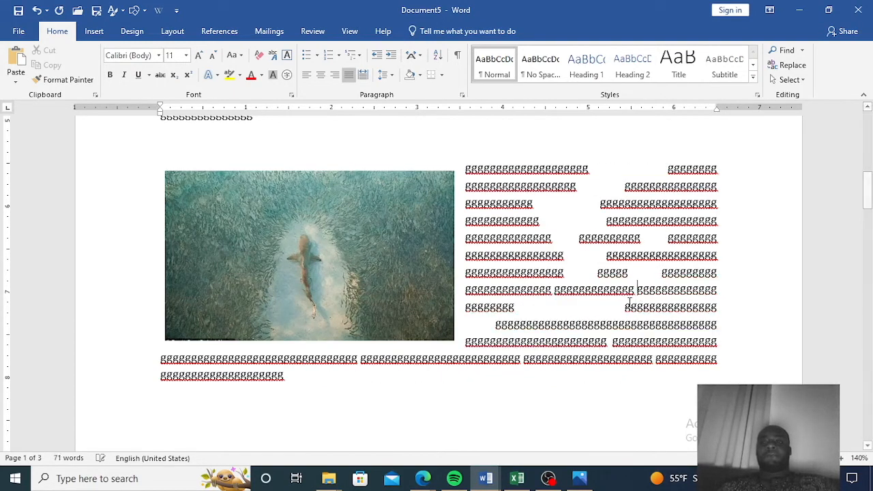
{"action": "key", "text": "ctrl+z"}
{"action": "key", "text": "ctrl+z"}
{"action": "key", "text": "ctrl+z"}
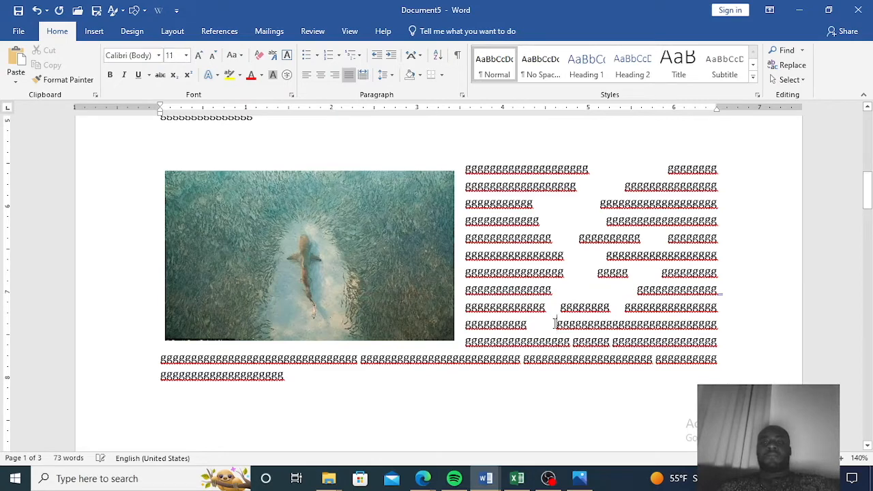
{"action": "key", "text": "ctrl+z"}
{"action": "key", "text": "ctrl+z"}
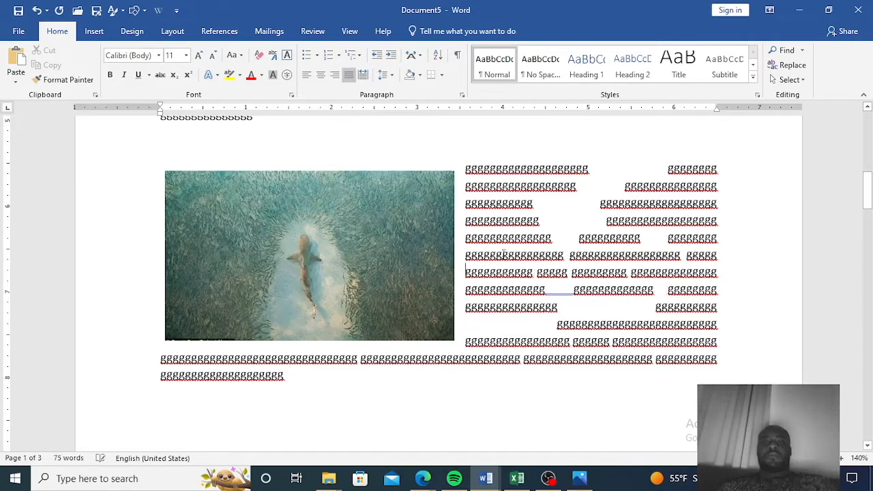
{"action": "key", "text": "ctrl+z"}
{"action": "key", "text": "ctrl+z"}
{"action": "key", "text": "ctrl+z"}
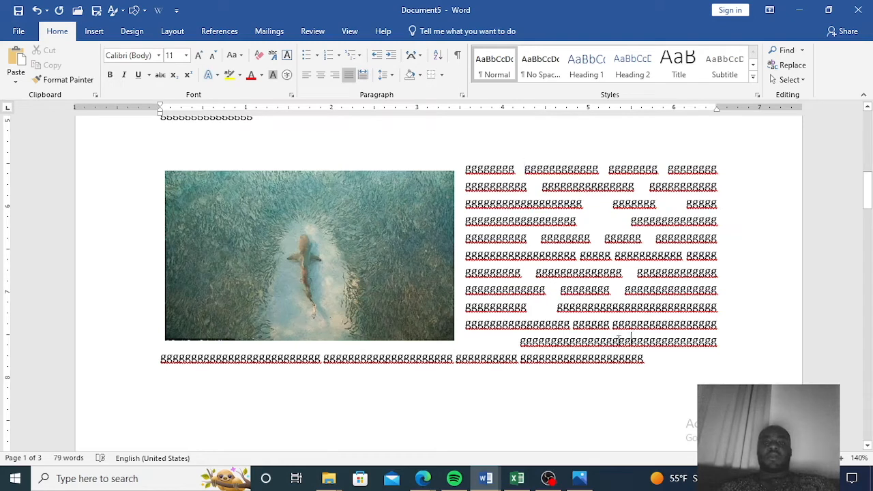
{"action": "key", "text": "ctrl+z"}
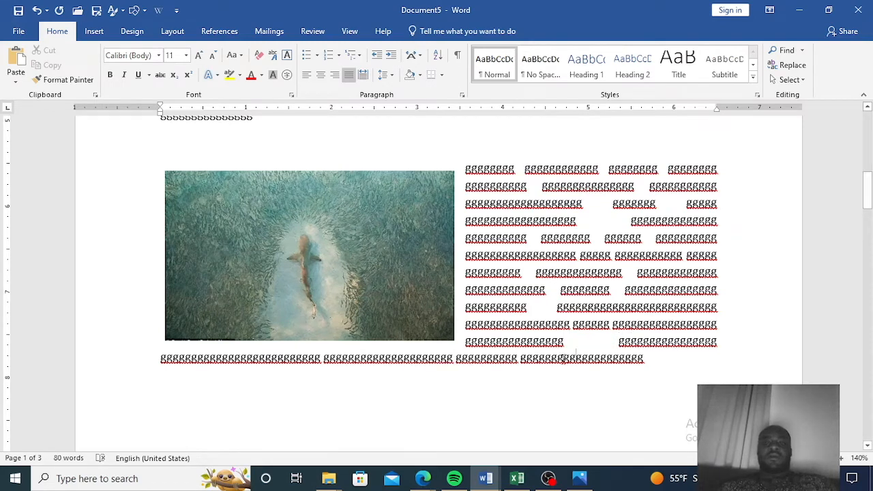
Insert spaces at several points in the g text to break it into separate words around the shark picture.
{"action": "left_click", "coordinate": [416, 358]}
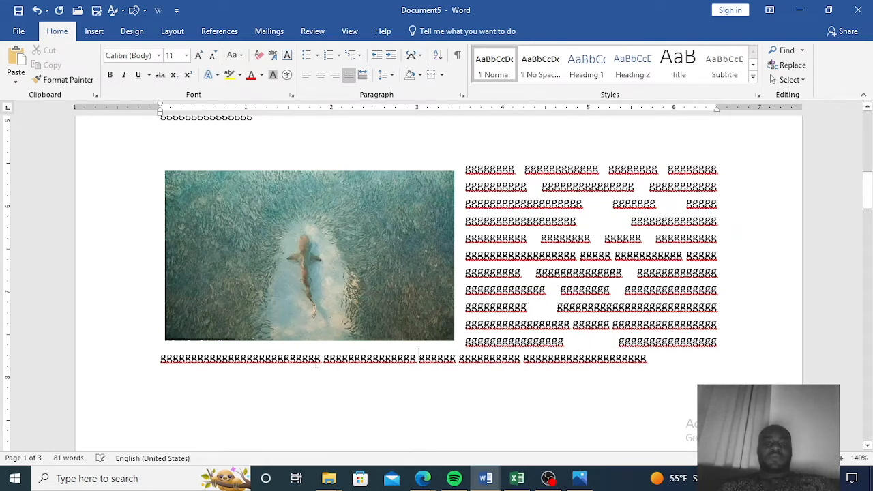
{"action": "left_click", "coordinate": [292, 358]}
{"action": "left_click", "coordinate": [235, 361]}
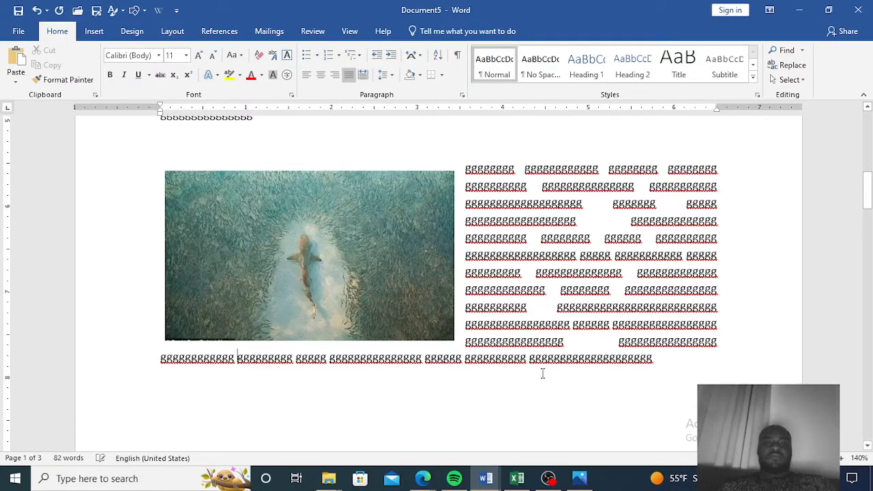
{"action": "left_click", "coordinate": [631, 309]}
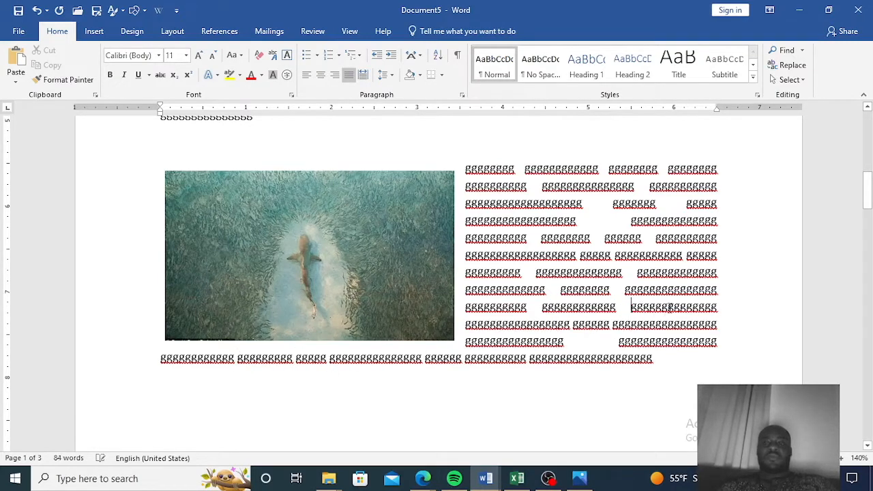
{"action": "left_click", "coordinate": [669, 307]}
{"action": "left_click", "coordinate": [675, 272]}
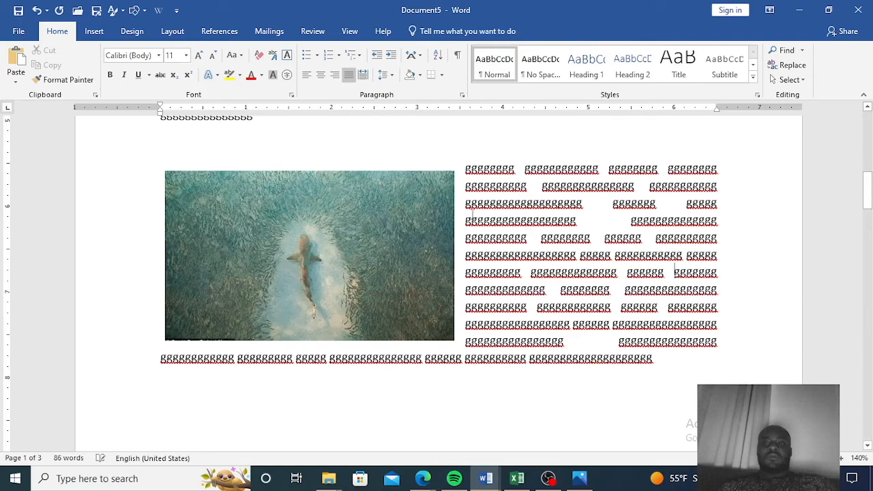
Insert another space in the wrapped g text beside the shark picture.
{"action": "left_click", "coordinate": [520, 222]}
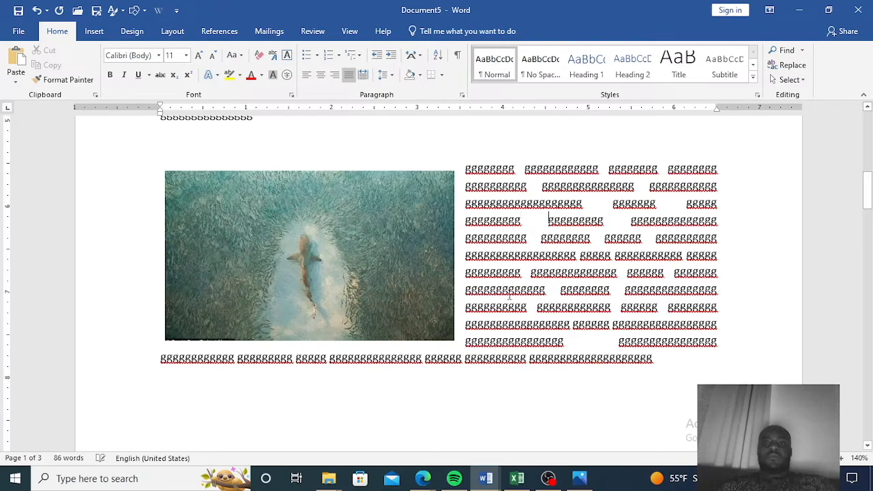
{"action": "scroll", "coordinate": [478, 218], "scroll_direction": "up", "scroll_amount": 2}
{"action": "scroll", "coordinate": [465, 218], "scroll_direction": "down", "scroll_amount": 1}
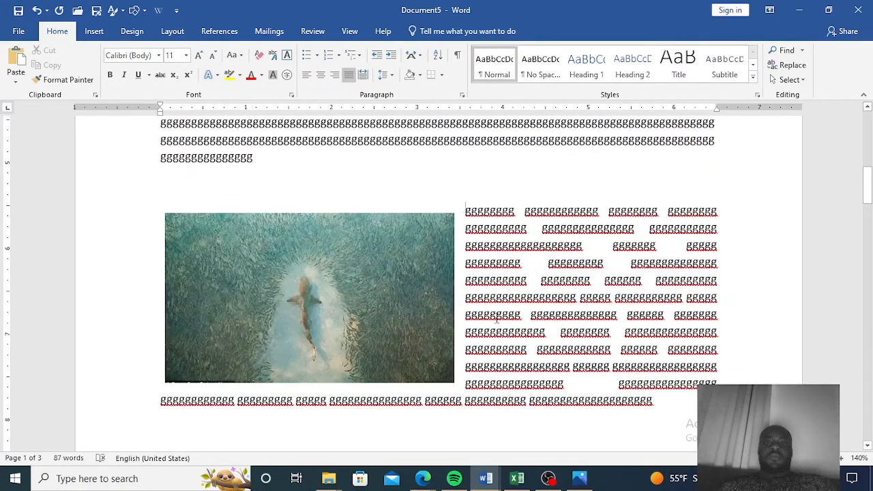
Select and copy the whole wrapped paragraph beside the shark picture.
{"action": "triple_click", "coordinate": [490, 293]}
{"action": "left_click_drag", "start_coordinate": [640, 402], "coordinate": [639, 402]}
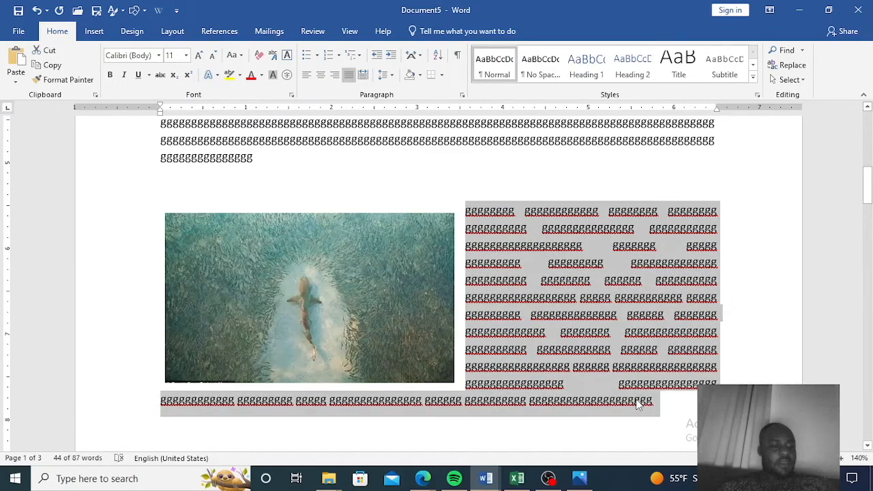
{"action": "key", "text": "ctrl+c"}
Replace the long g paragraph above the shark picture with the copied text.
{"action": "scroll", "coordinate": [341, 239], "scroll_direction": "up", "scroll_amount": 3}
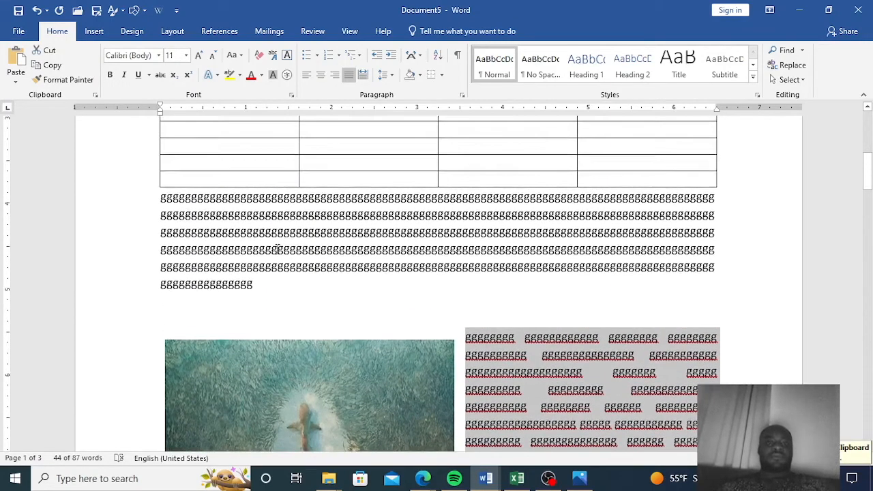
{"action": "left_click_drag", "start_coordinate": [262, 287], "coordinate": [161, 200]}
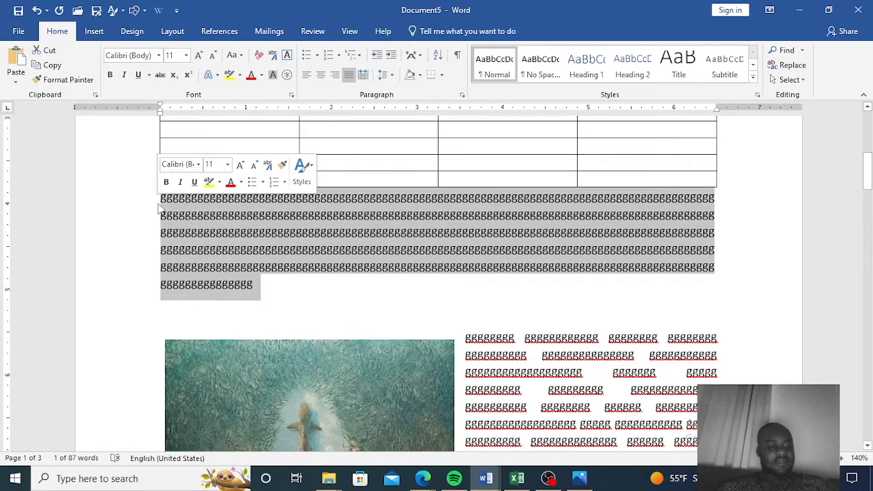
{"action": "key", "text": "ctrl+v"}
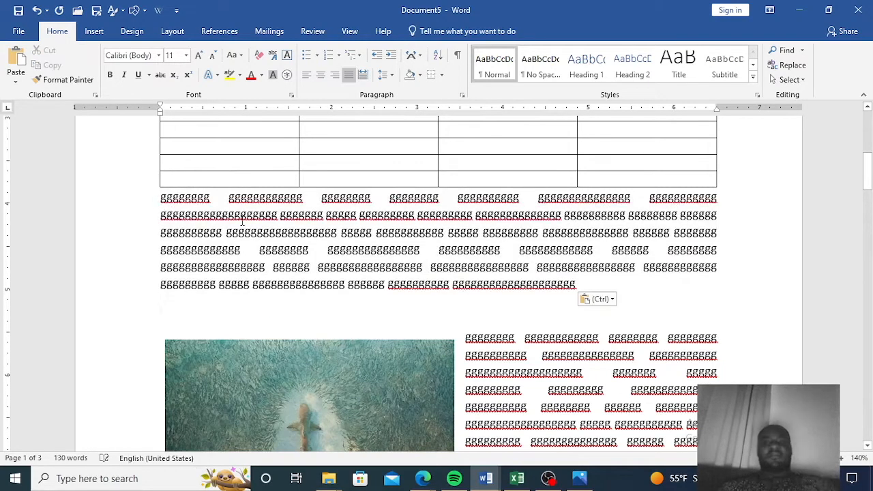
Set the shark picture's text wrapping to In Line with Text.
{"action": "left_click", "coordinate": [392, 398]}
{"action": "left_click", "coordinate": [473, 349]}
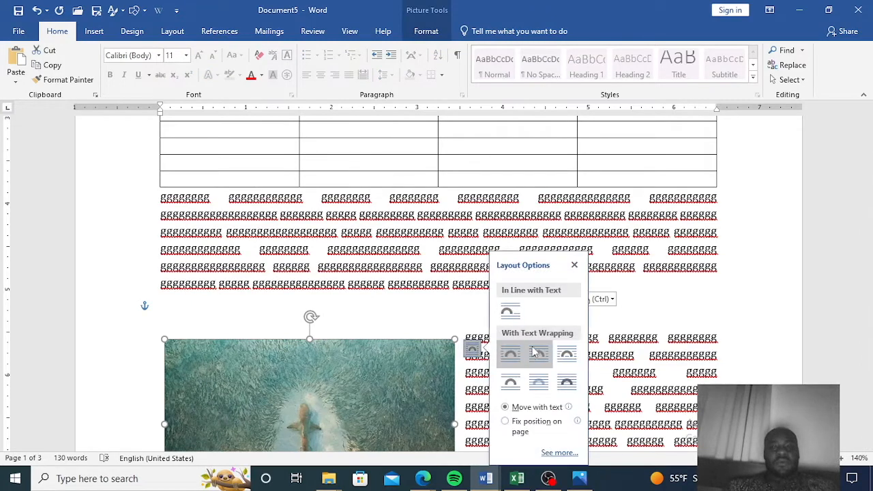
{"action": "left_click", "coordinate": [518, 312]}
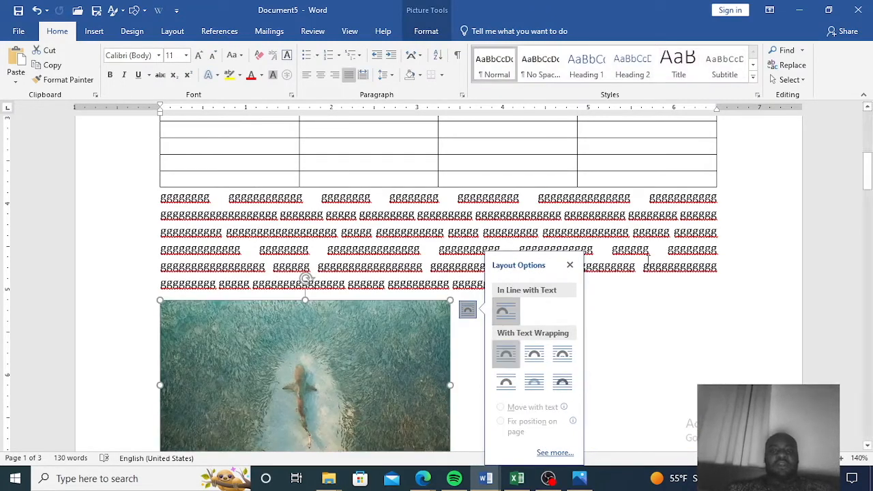
{"action": "left_click", "coordinate": [645, 311]}
{"action": "scroll", "coordinate": [532, 334], "scroll_direction": "down", "scroll_amount": 1}
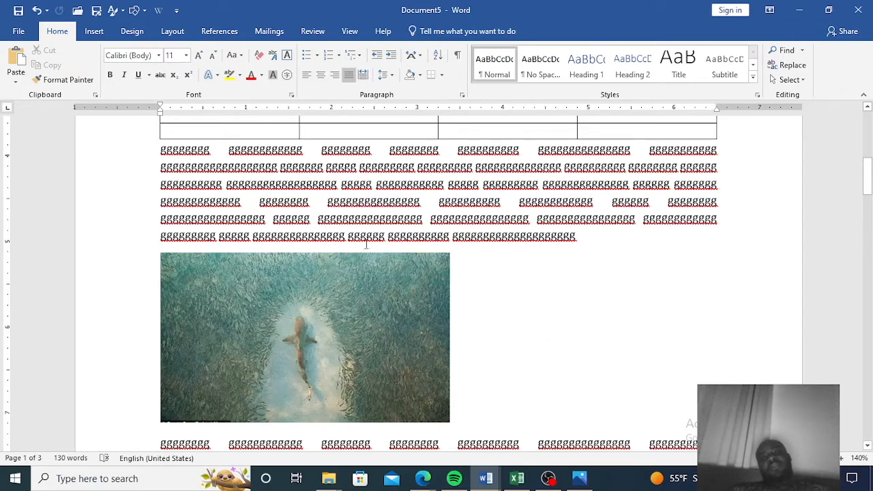
Insert spaces at several points in the pasted paragraph above the shark picture.
{"action": "left_click", "coordinate": [519, 242]}
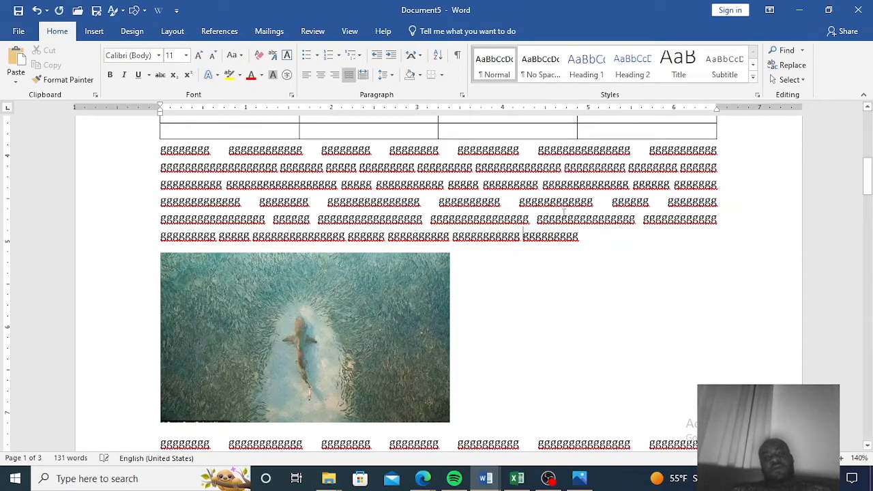
{"action": "left_click", "coordinate": [586, 218]}
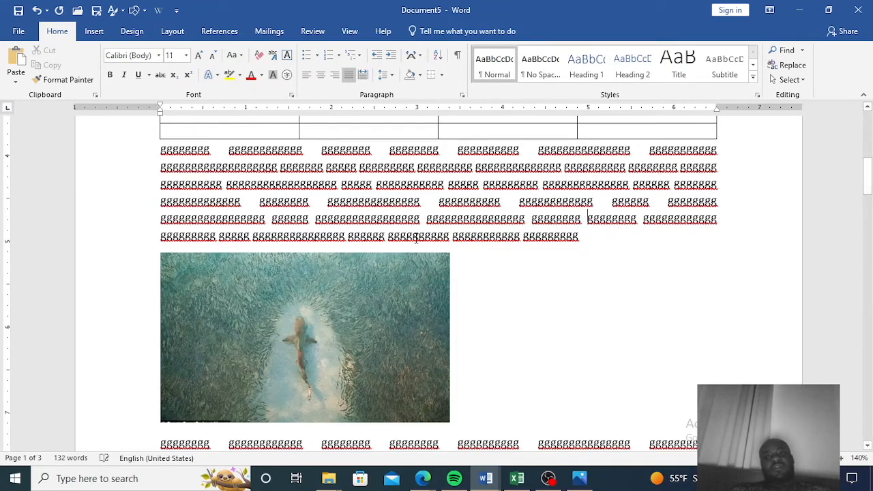
{"action": "left_click", "coordinate": [366, 218]}
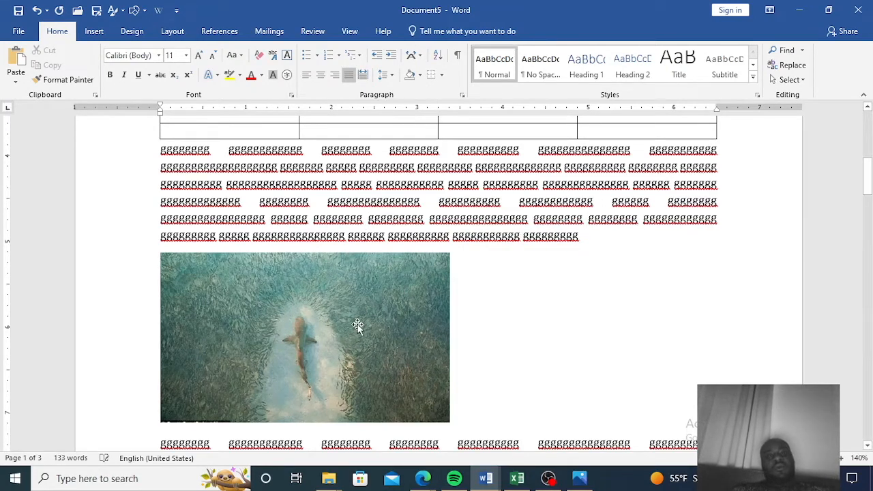
Wrap the shark picture Square and drag it up into the paragraph above it.
{"action": "left_click", "coordinate": [358, 326]}
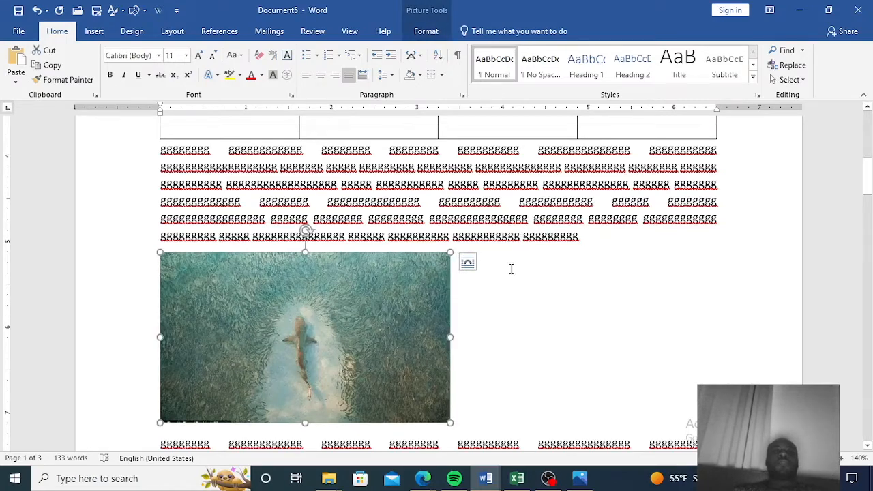
{"action": "left_click", "coordinate": [467, 262]}
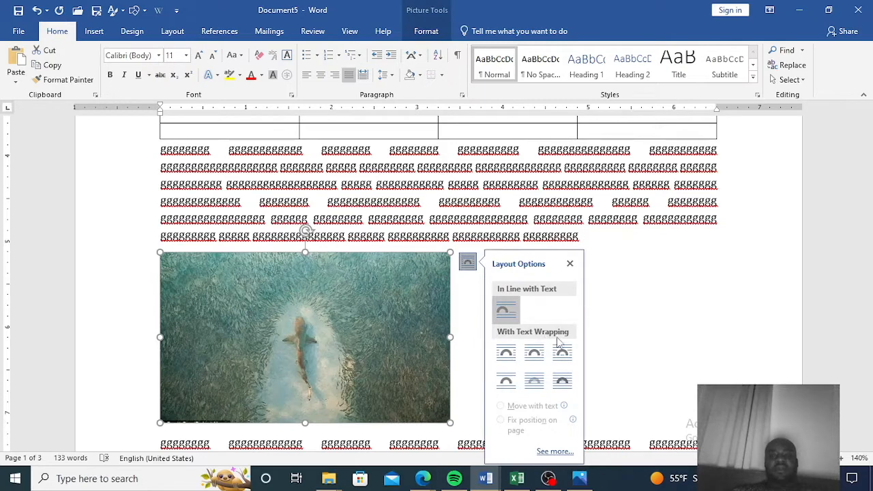
{"action": "left_click", "coordinate": [508, 356]}
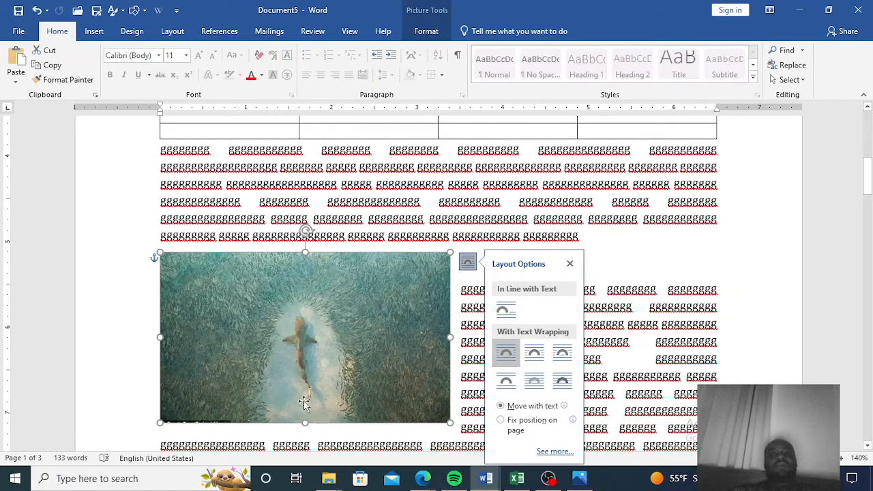
{"action": "left_click_drag", "start_coordinate": [305, 322], "coordinate": [309, 249]}
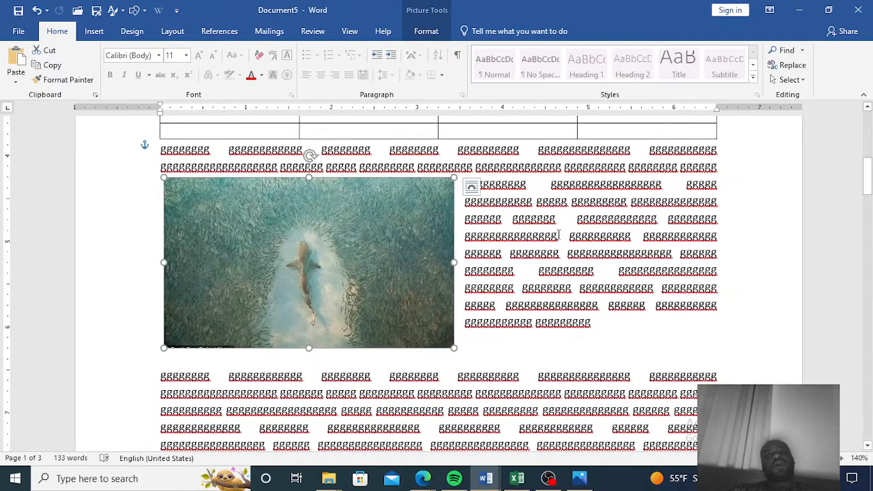
Remove the empty line between the wrapped text and the paragraph below the shark picture.
{"action": "scroll", "coordinate": [488, 238], "scroll_direction": "down", "scroll_amount": 4}
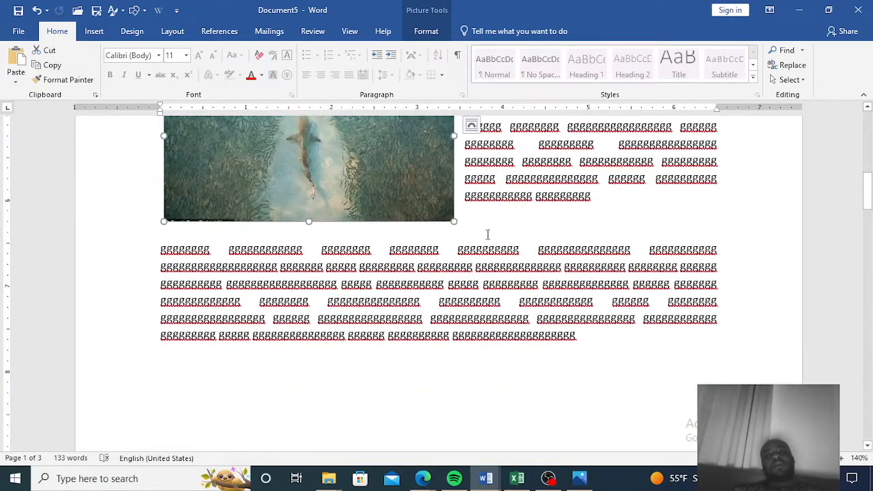
{"action": "left_click", "coordinate": [497, 217]}
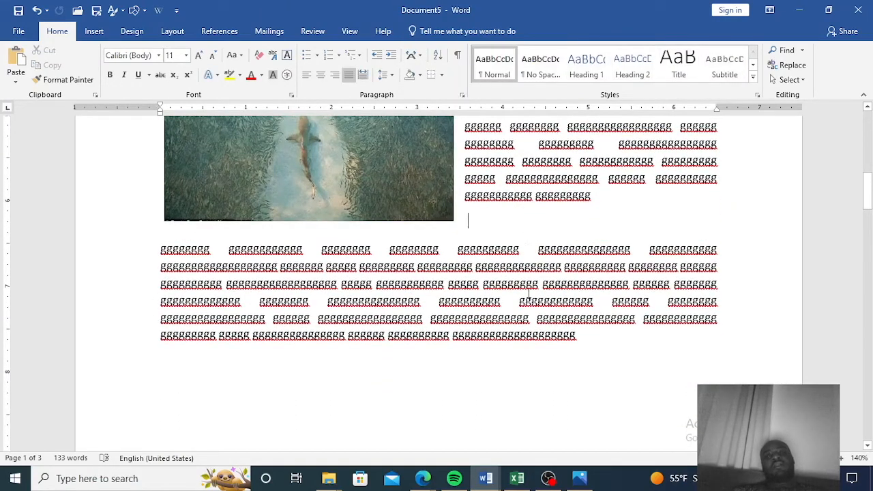
{"action": "left_click", "coordinate": [159, 251]}
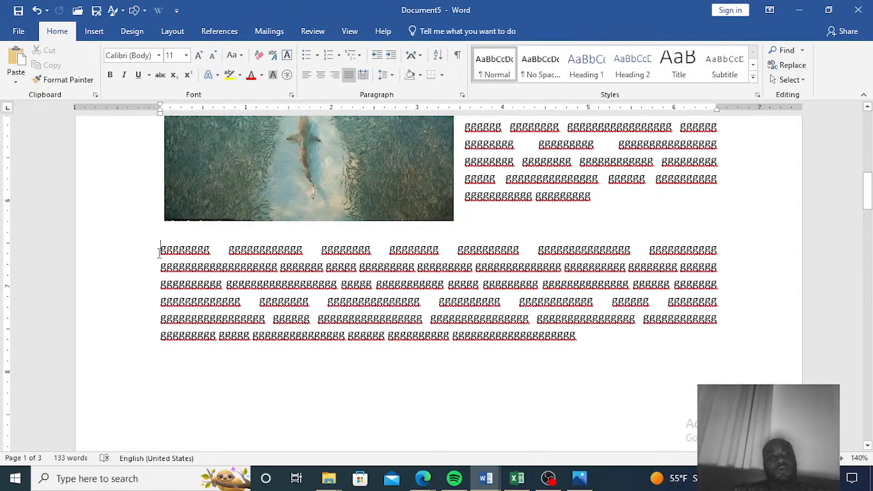
{"action": "key", "text": "BackSpace"}
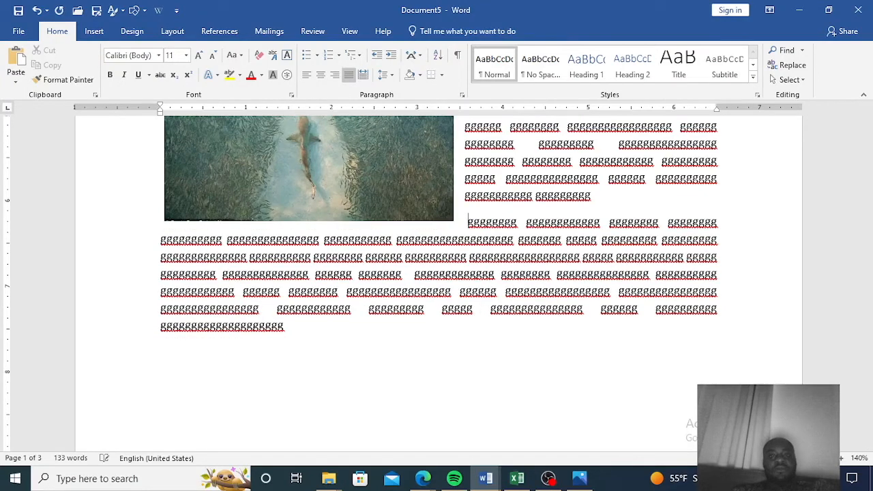
Open the shark picture's wrap points for editing.
{"action": "scroll", "coordinate": [263, 281], "scroll_direction": "up", "scroll_amount": 3}
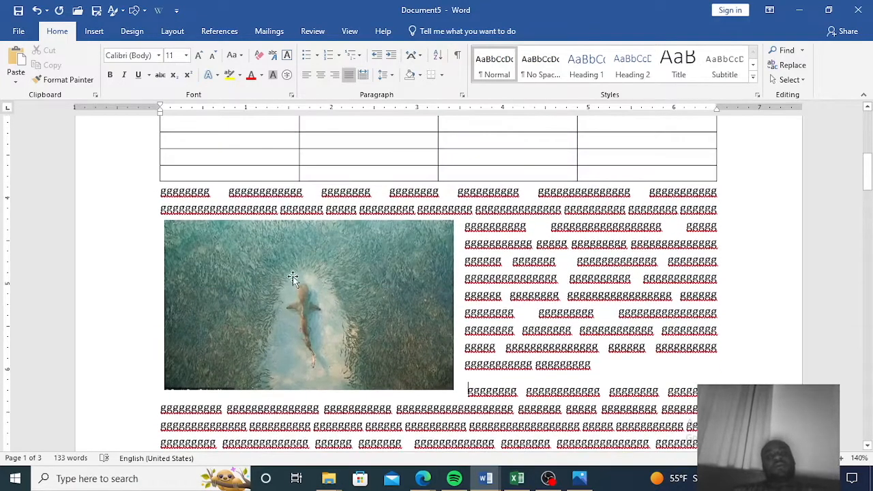
{"action": "mouse_move", "coordinate": [315, 283]}
{"action": "left_mouse_down"}
{"action": "mouse_move", "coordinate": [333, 328]}
{"action": "mouse_move", "coordinate": [425, 316]}
{"action": "mouse_move", "coordinate": [426, 324]}
{"action": "mouse_move", "coordinate": [445, 305]}
{"action": "mouse_move", "coordinate": [317, 287]}
{"action": "left_mouse_up"}
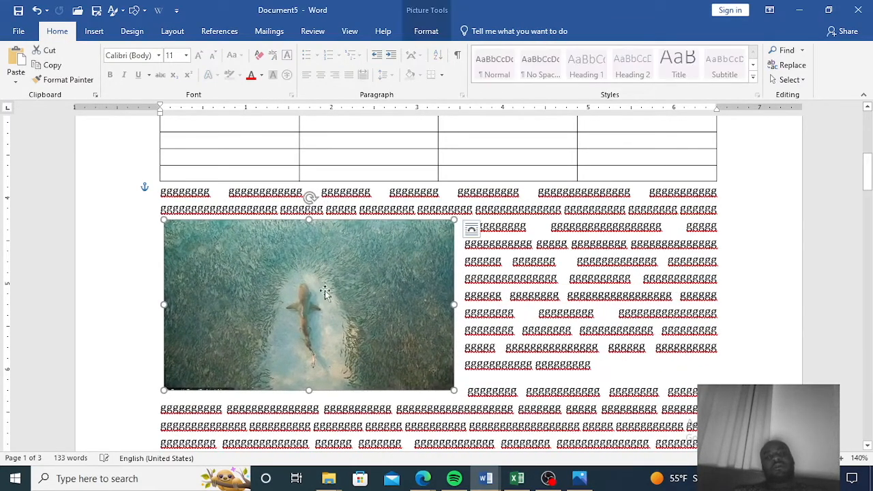
{"action": "scroll", "coordinate": [518, 416], "scroll_direction": "down", "scroll_amount": 5}
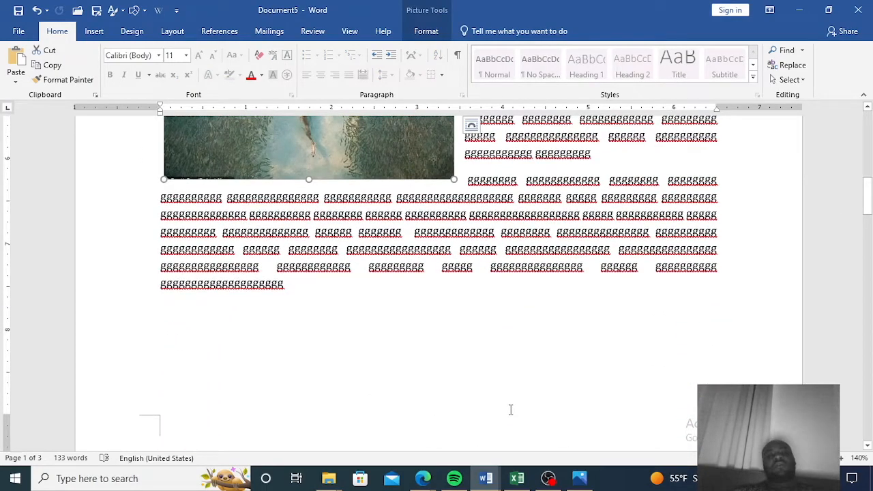
{"action": "scroll", "coordinate": [510, 409], "scroll_direction": "down", "scroll_amount": 5}
{"action": "scroll", "coordinate": [510, 409], "scroll_direction": "up", "scroll_amount": 5}
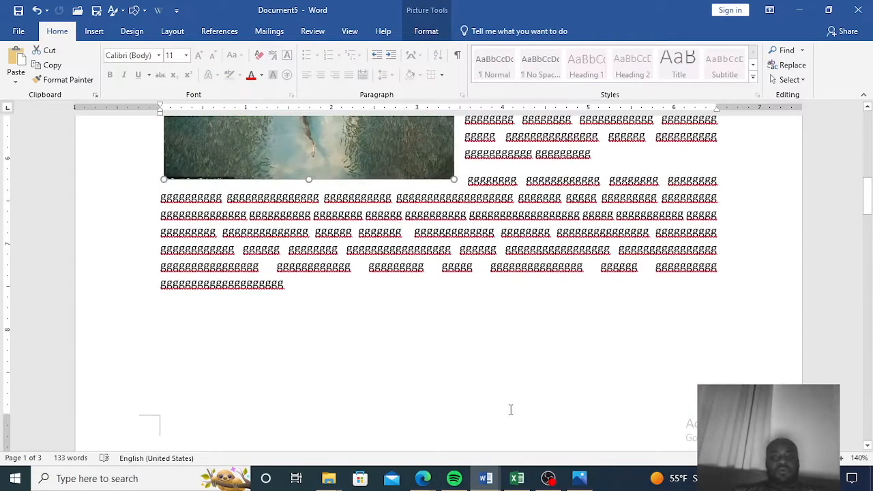
{"action": "scroll", "coordinate": [510, 410], "scroll_direction": "up", "scroll_amount": 4}
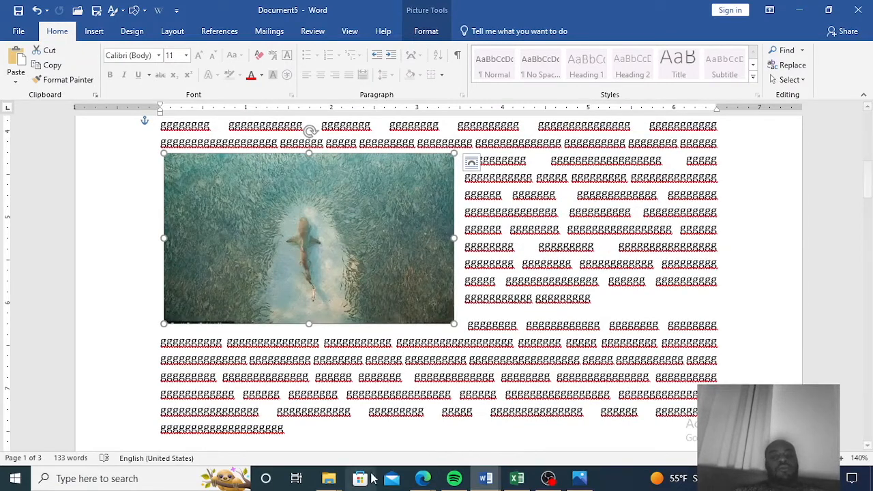
{"action": "right_click", "coordinate": [307, 216]}
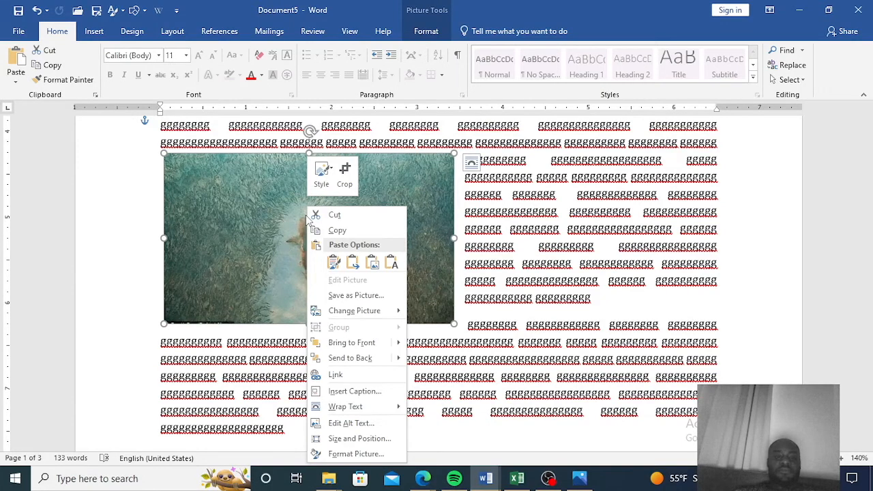
{"action": "mouse_move", "coordinate": [350, 412]}
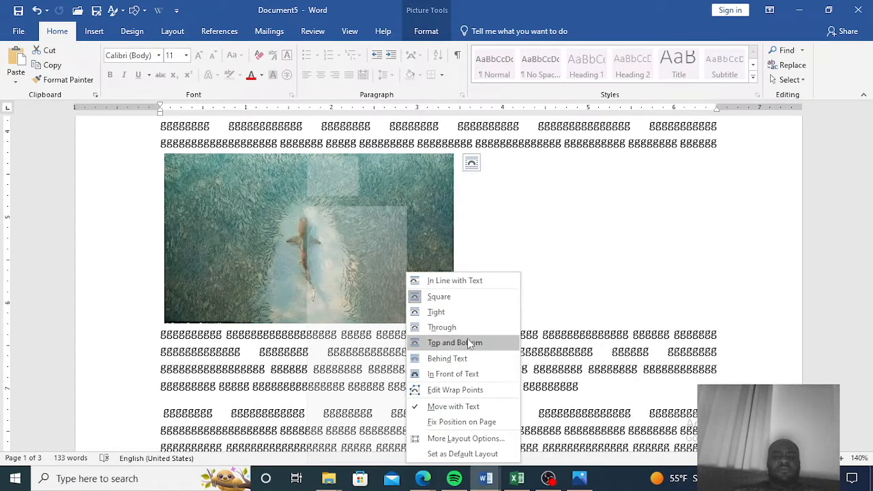
{"action": "left_click", "coordinate": [453, 393]}
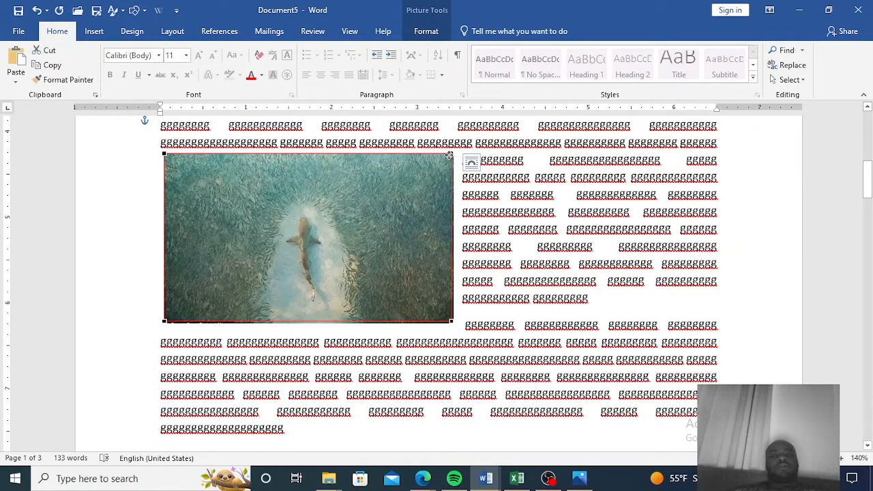
Drag the top-right and bottom-left wrap points of the shark picture inward to reshape the text flow.
{"action": "left_click_drag", "start_coordinate": [451, 153], "coordinate": [413, 195]}
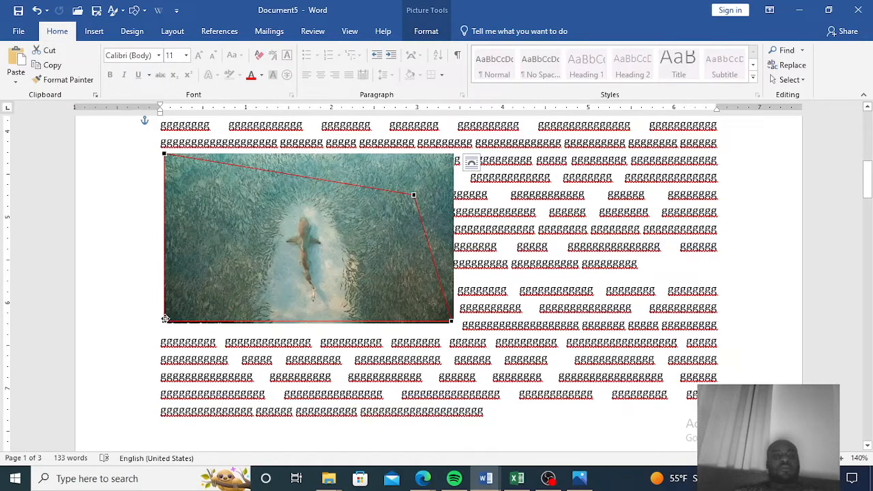
{"action": "left_click_drag", "start_coordinate": [164, 321], "coordinate": [177, 313]}
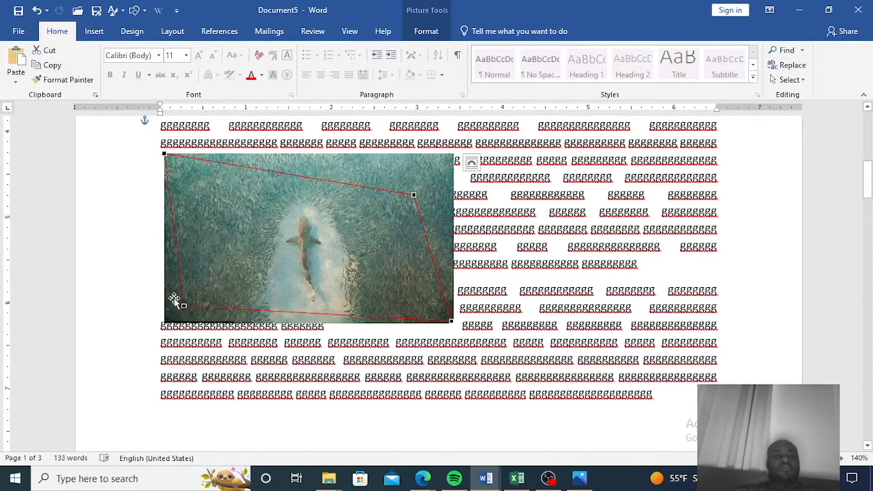
{"action": "left_click", "coordinate": [151, 287]}
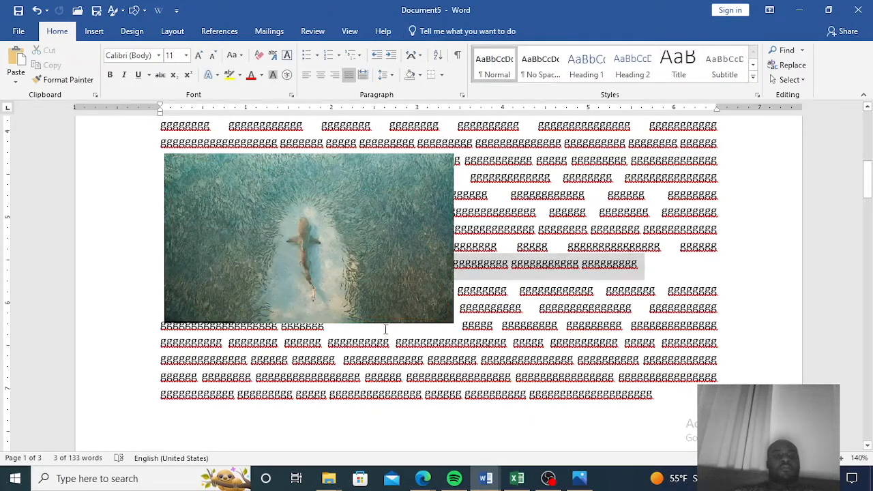
Nudge the shark picture slightly, then undo the move and the wrap point edits.
{"action": "left_click", "coordinate": [419, 278]}
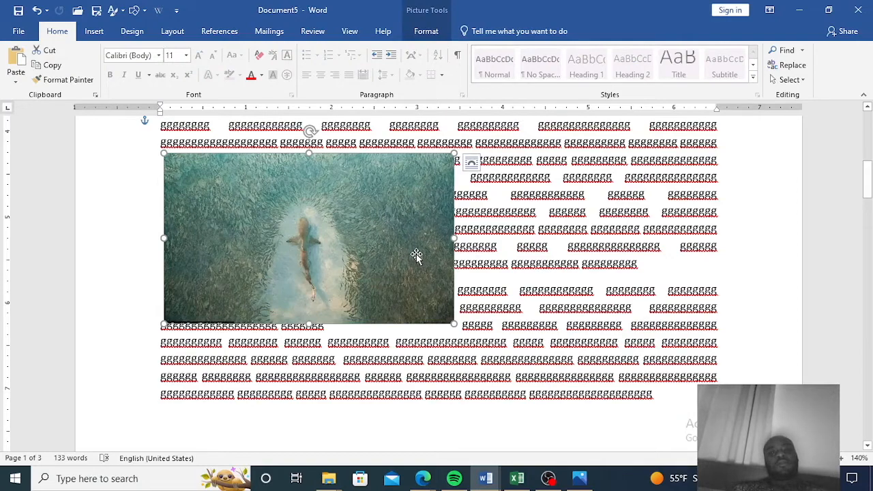
{"action": "mouse_move", "coordinate": [412, 221]}
{"action": "left_mouse_down"}
{"action": "mouse_move", "coordinate": [330, 256]}
{"action": "mouse_move", "coordinate": [450, 245]}
{"action": "mouse_move", "coordinate": [390, 235]}
{"action": "mouse_move", "coordinate": [419, 252]}
{"action": "mouse_move", "coordinate": [419, 231]}
{"action": "left_mouse_up"}
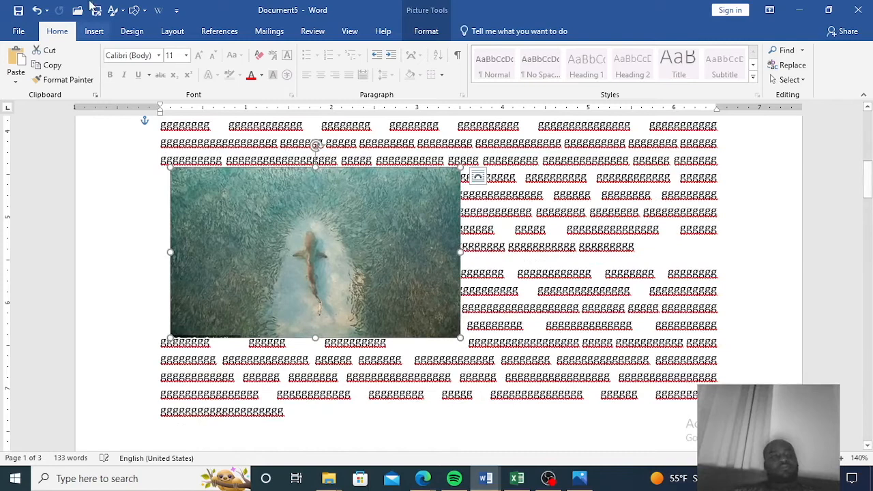
{"action": "left_click", "coordinate": [37, 18]}
{"action": "left_click", "coordinate": [38, 18]}
{"action": "left_click", "coordinate": [37, 19]}
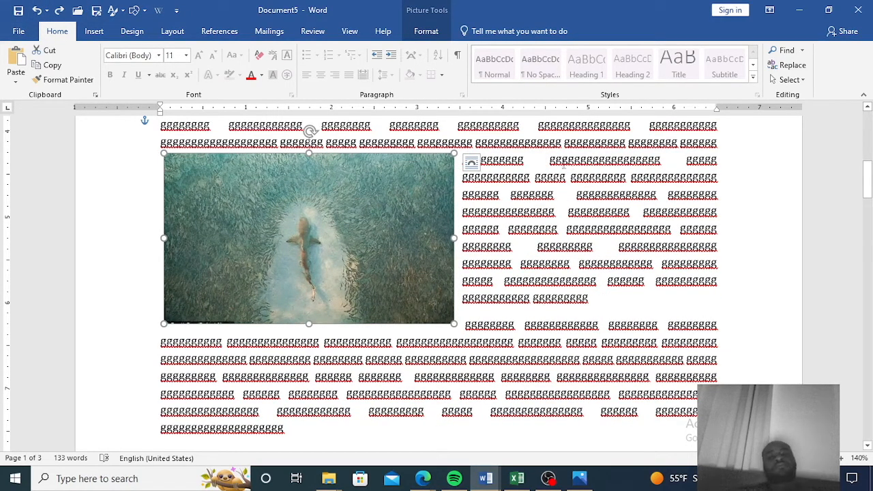
{"action": "right_click", "coordinate": [366, 249]}
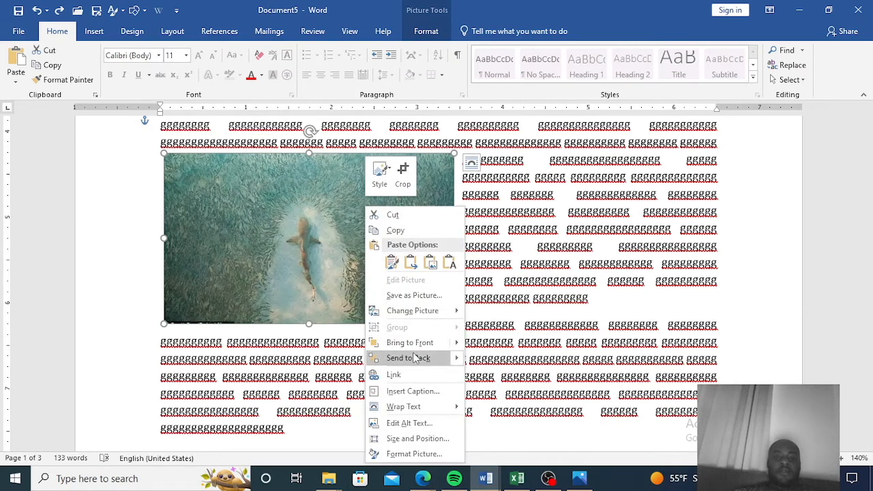
{"action": "left_click", "coordinate": [280, 267]}
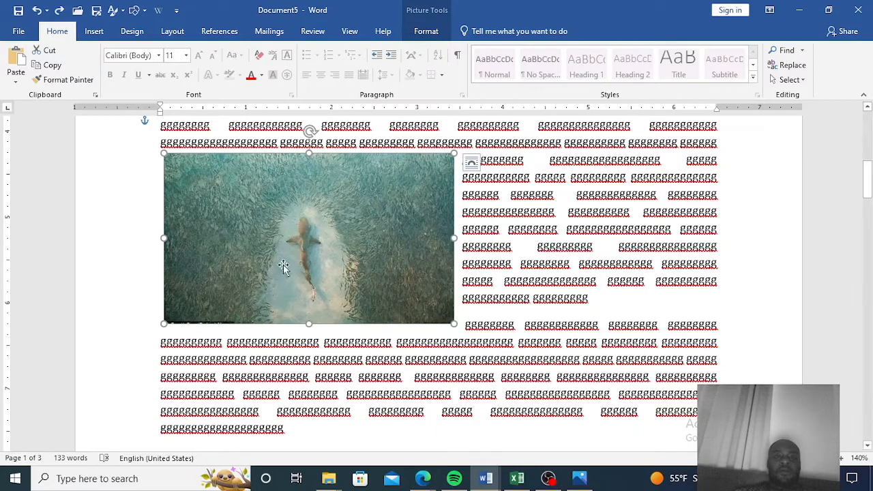
{"action": "left_click", "coordinate": [425, 32]}
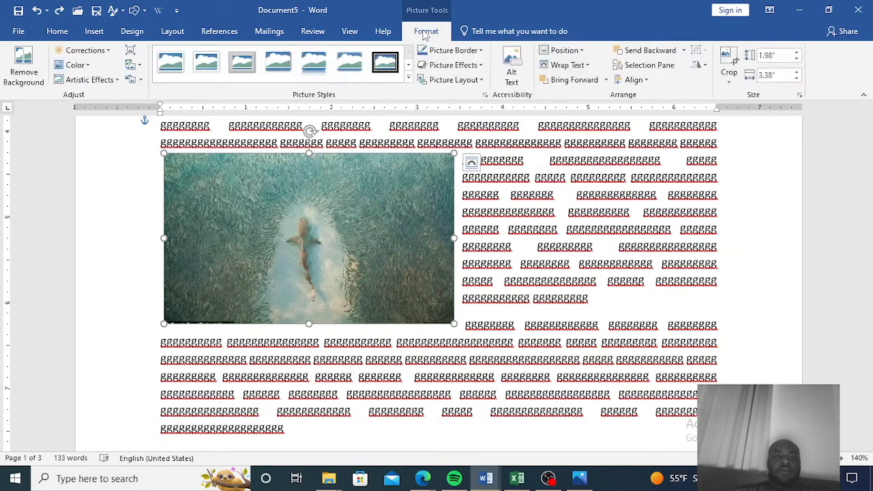
{"action": "left_click", "coordinate": [510, 280]}
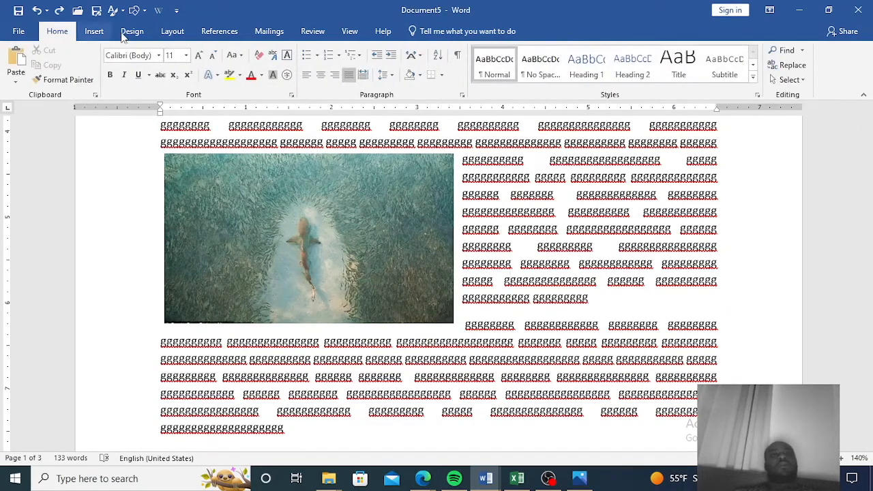
Try to insert an online picture, closing the dialog.
{"action": "left_click", "coordinate": [95, 32]}
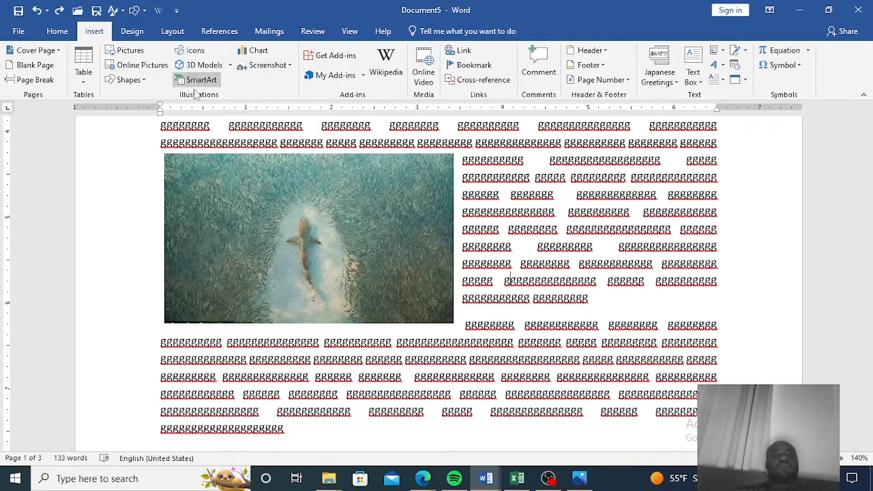
{"action": "left_click", "coordinate": [137, 66]}
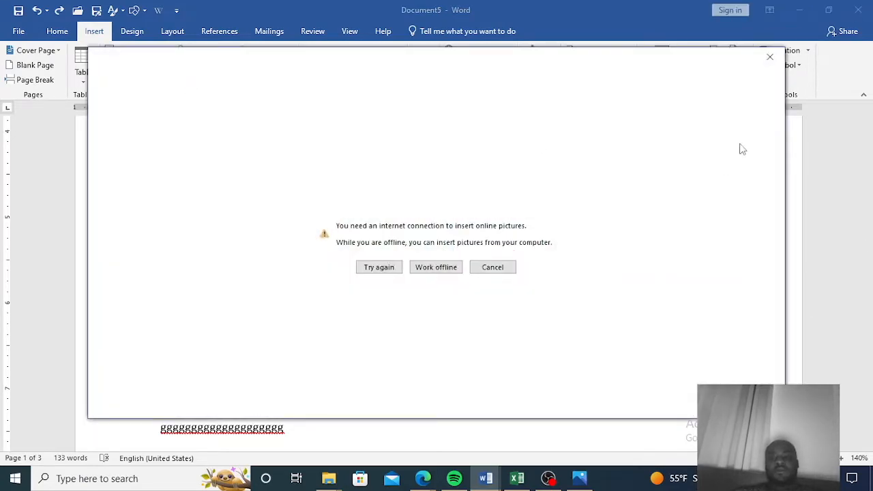
{"action": "left_click", "coordinate": [769, 56]}
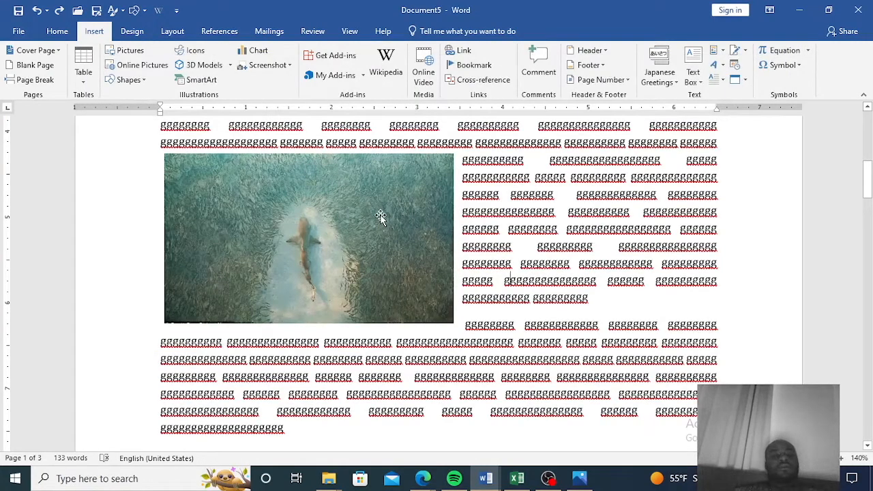
Try Remove Background on the shark picture and discard all the background removal changes.
{"action": "scroll", "coordinate": [377, 208], "scroll_direction": "up", "scroll_amount": 3}
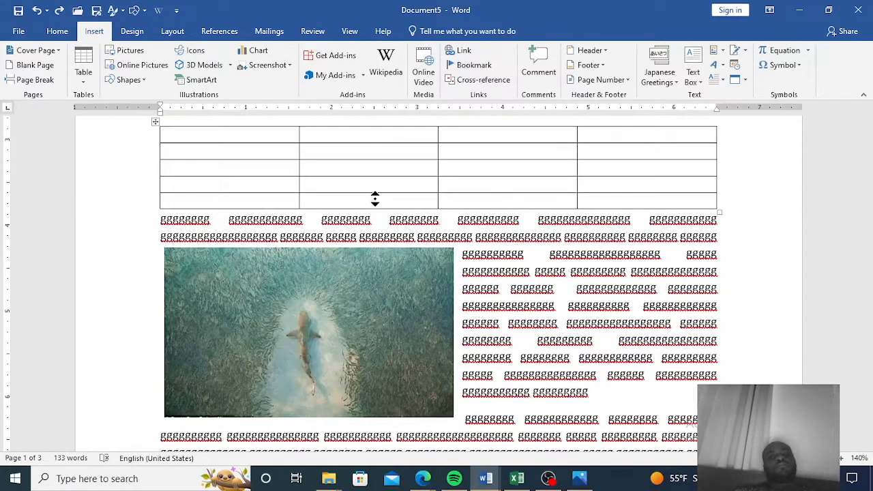
{"action": "left_click", "coordinate": [369, 326]}
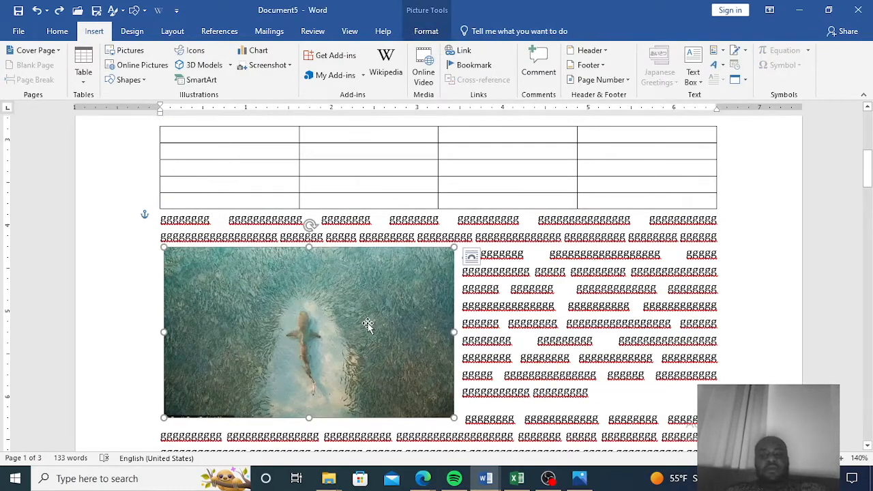
{"action": "left_click", "coordinate": [426, 34]}
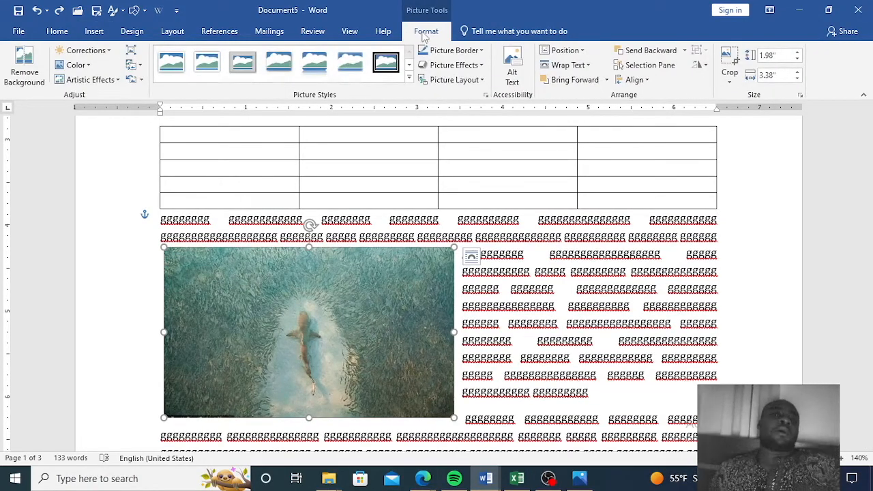
{"action": "left_click", "coordinate": [35, 77]}
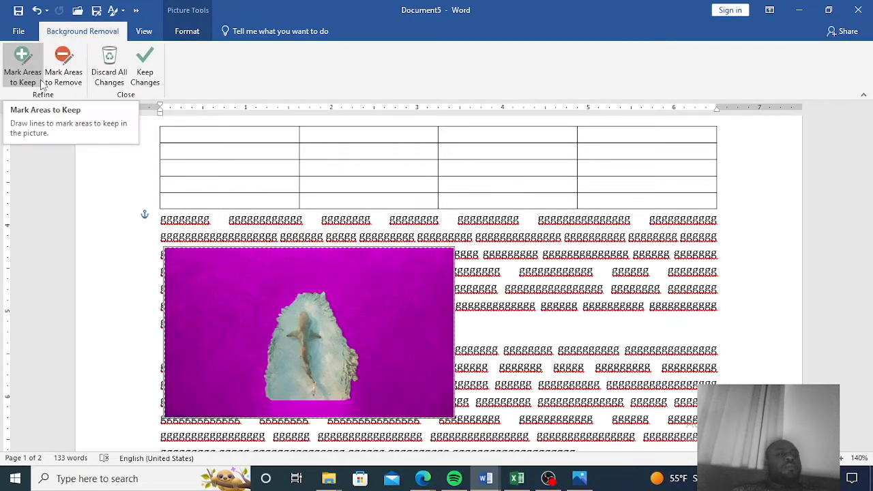
{"action": "left_click", "coordinate": [117, 78]}
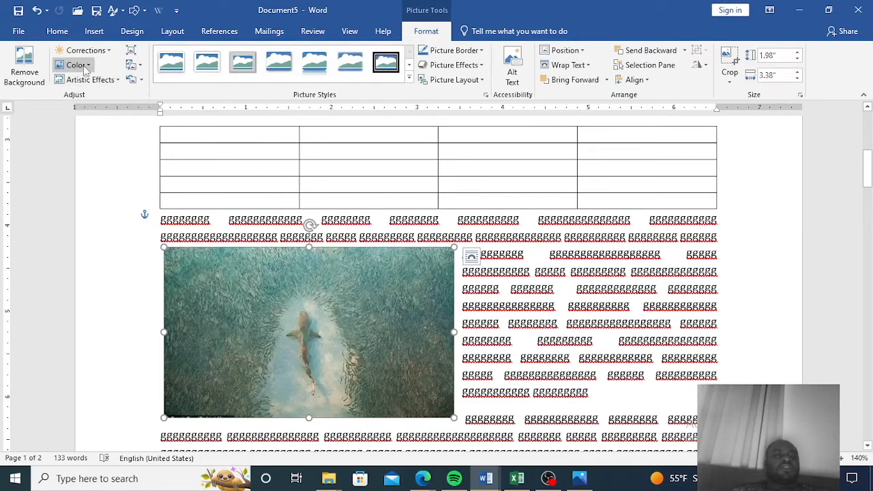
Apply the Glow Edges artistic effect to the shark picture.
{"action": "left_click", "coordinate": [85, 66]}
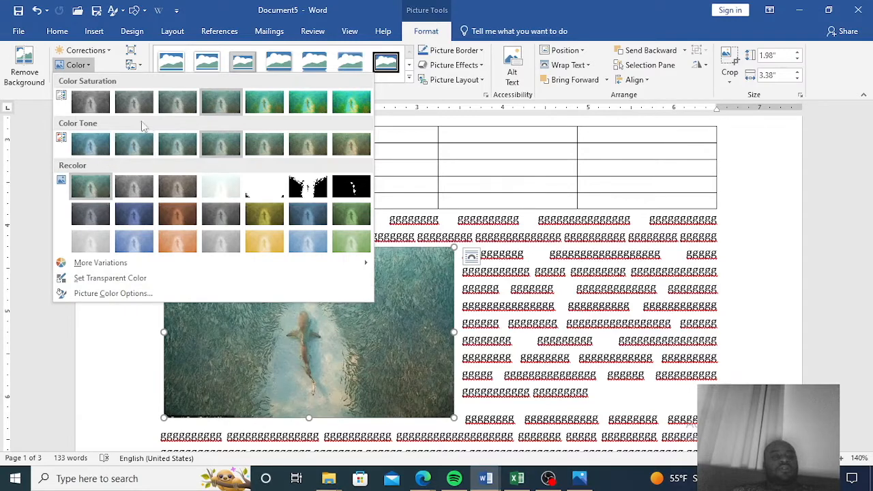
{"action": "left_click", "coordinate": [30, 212]}
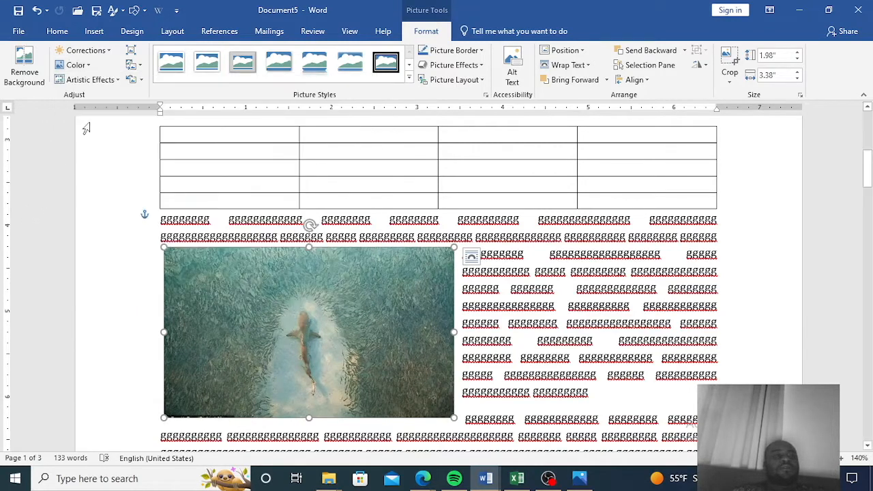
{"action": "left_click", "coordinate": [115, 81]}
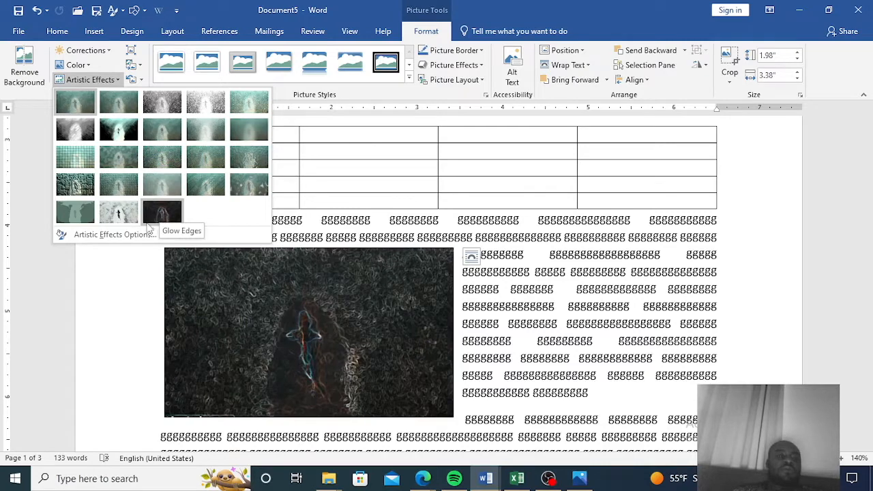
{"action": "left_click", "coordinate": [124, 234]}
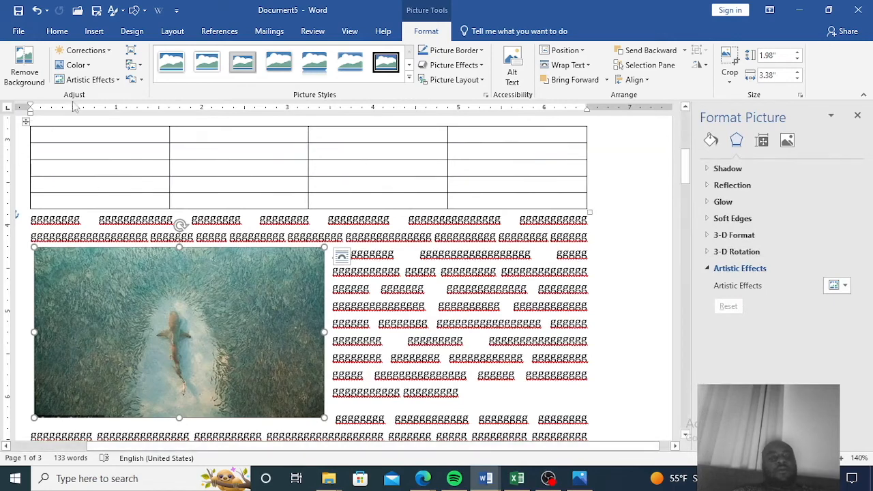
{"action": "left_click", "coordinate": [118, 80]}
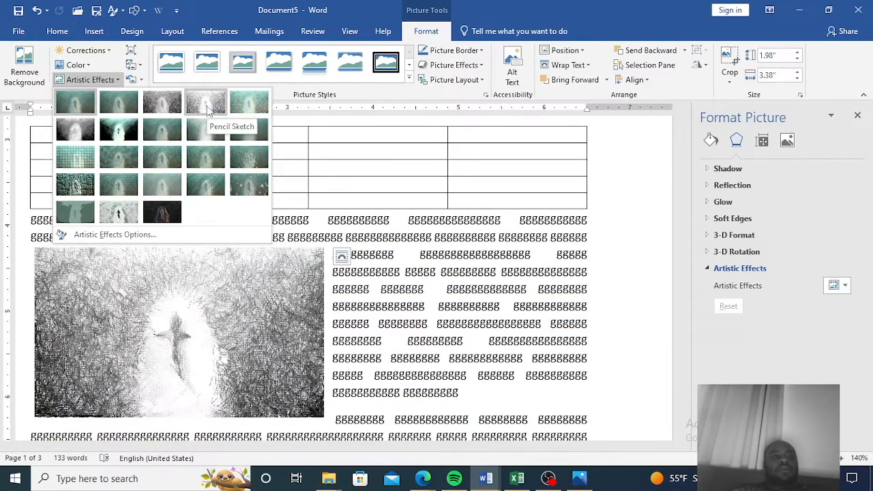
{"action": "left_click", "coordinate": [164, 213]}
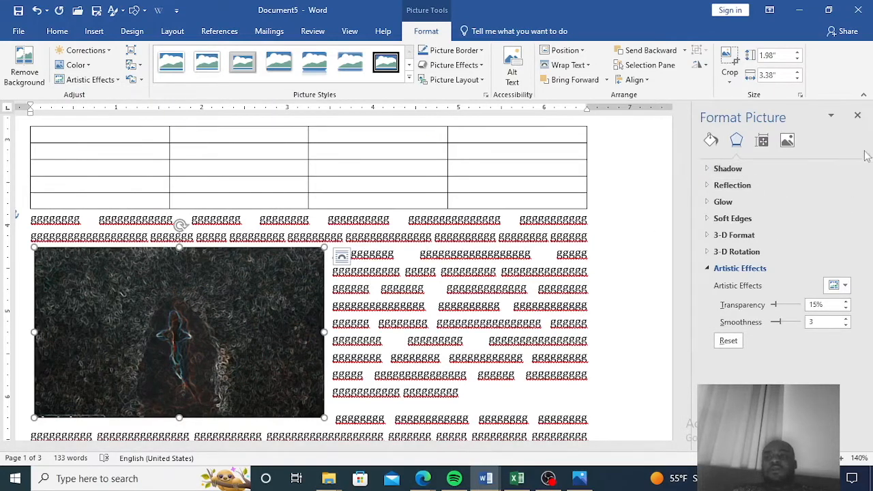
{"action": "left_click", "coordinate": [858, 116]}
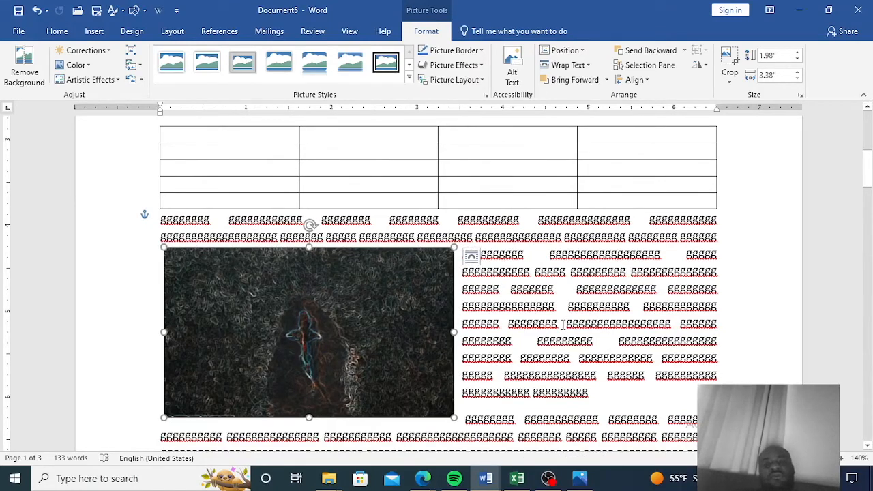
Crop the shark picture from both sides to a width of 2.43" and move it to the left margin.
{"action": "scroll", "coordinate": [564, 325], "scroll_direction": "up", "scroll_amount": 2}
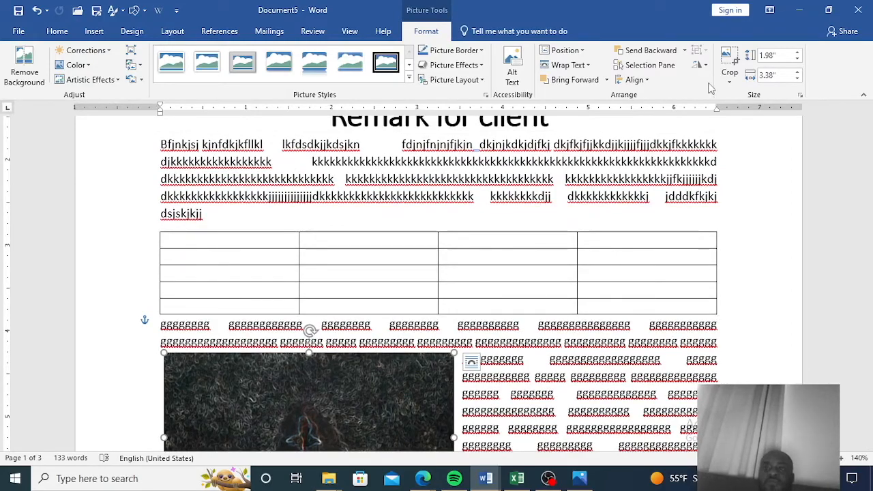
{"action": "scroll", "coordinate": [442, 240], "scroll_direction": "down", "scroll_amount": 4}
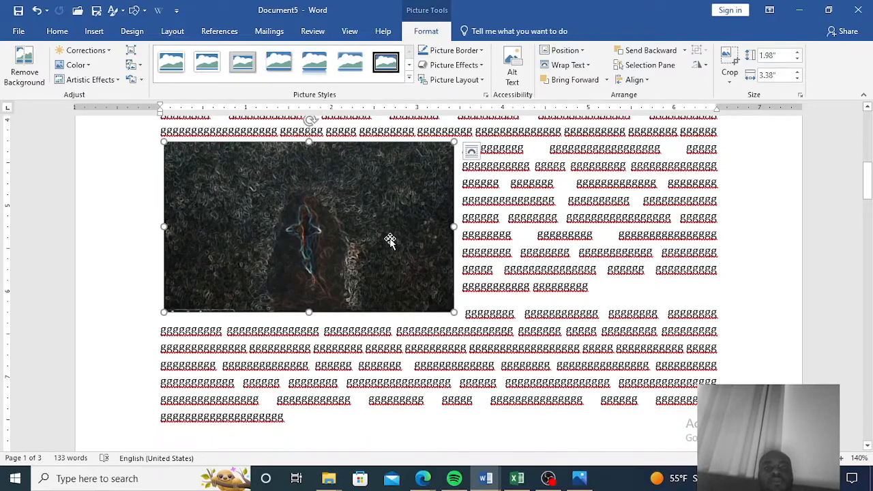
{"action": "left_click", "coordinate": [729, 72]}
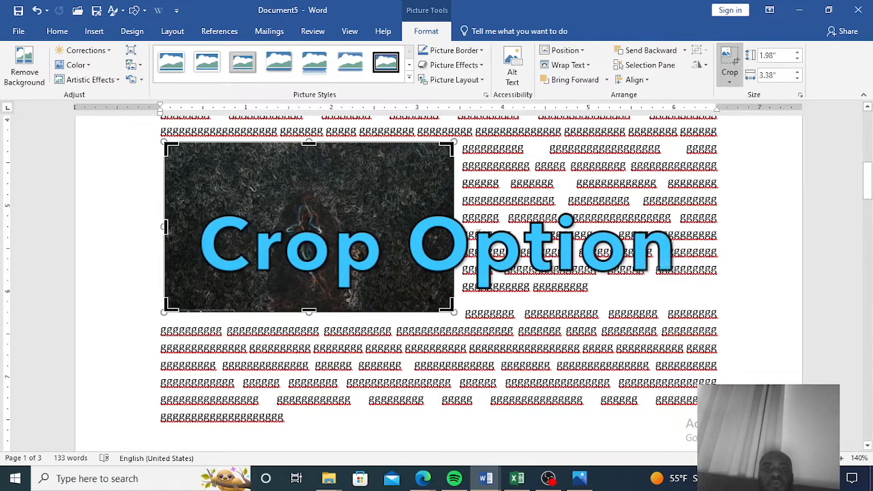
{"action": "left_click_drag", "start_coordinate": [453, 228], "coordinate": [416, 227]}
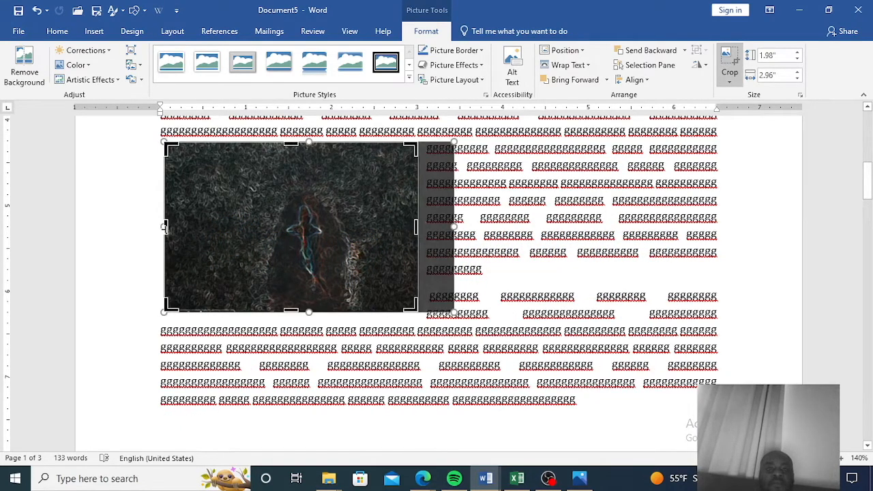
{"action": "left_click_drag", "start_coordinate": [164, 227], "coordinate": [210, 230]}
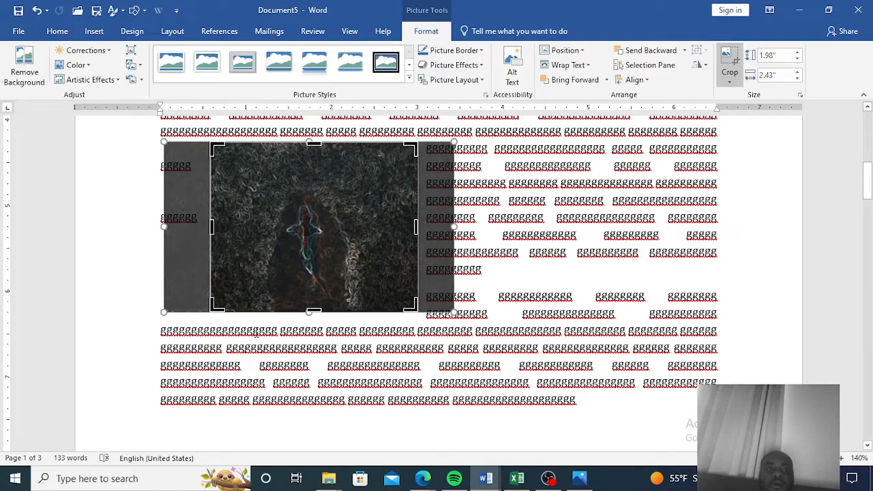
{"action": "left_click", "coordinate": [360, 333]}
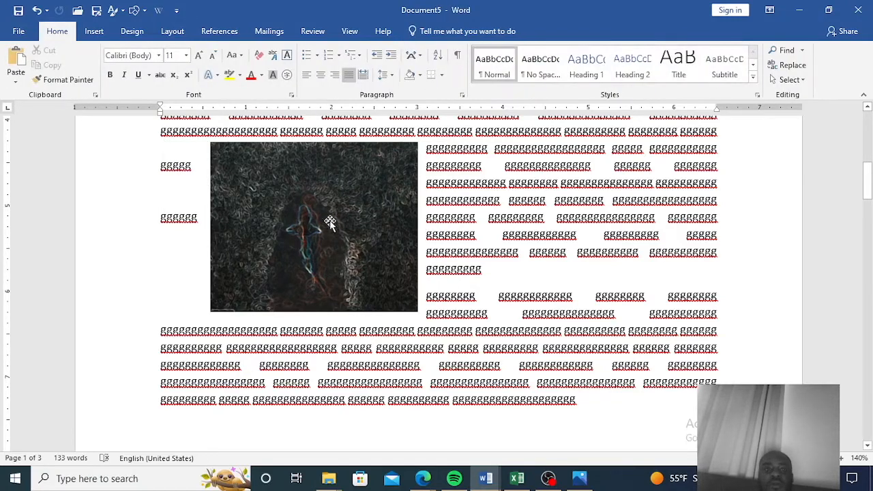
{"action": "left_click_drag", "start_coordinate": [309, 211], "coordinate": [252, 213]}
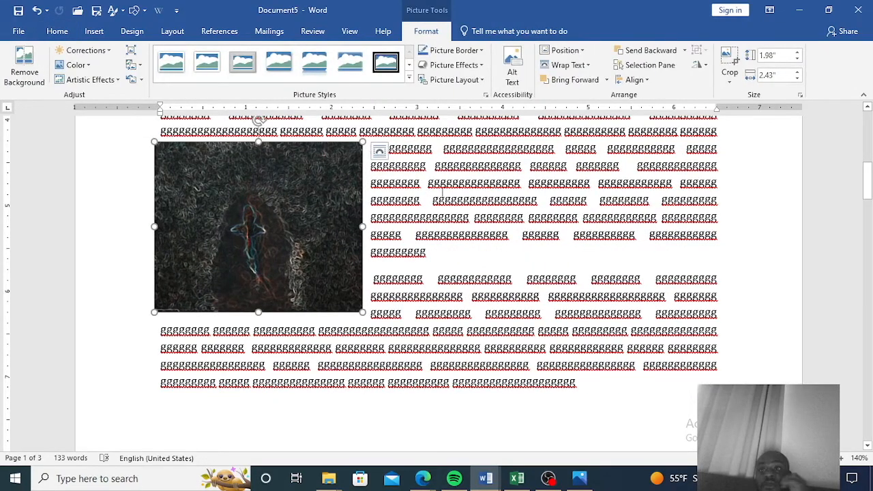
Crop the shark picture to an oval shape, then undo the shape crop.
{"action": "left_click", "coordinate": [729, 77]}
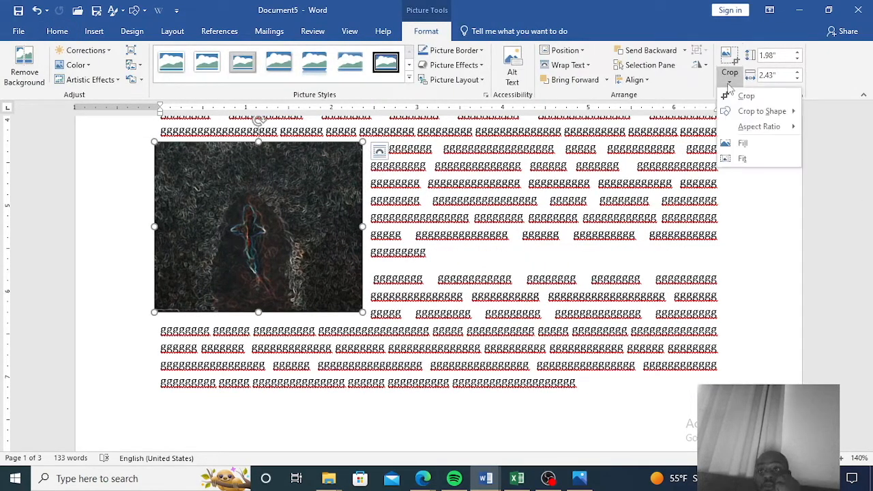
{"action": "mouse_move", "coordinate": [763, 113]}
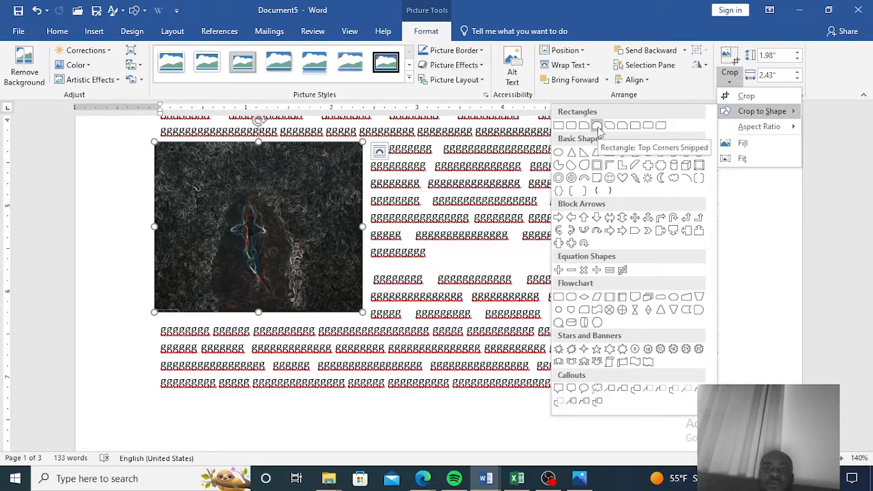
{"action": "left_click", "coordinate": [559, 165]}
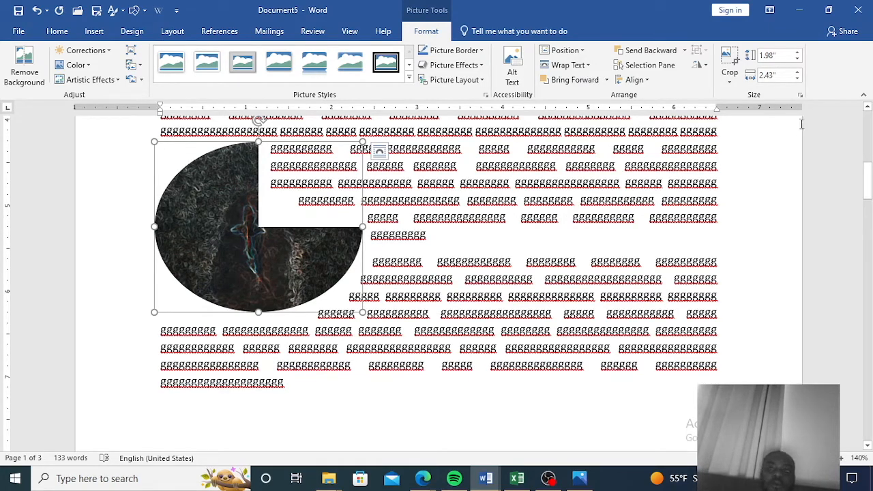
{"action": "left_click", "coordinate": [36, 10]}
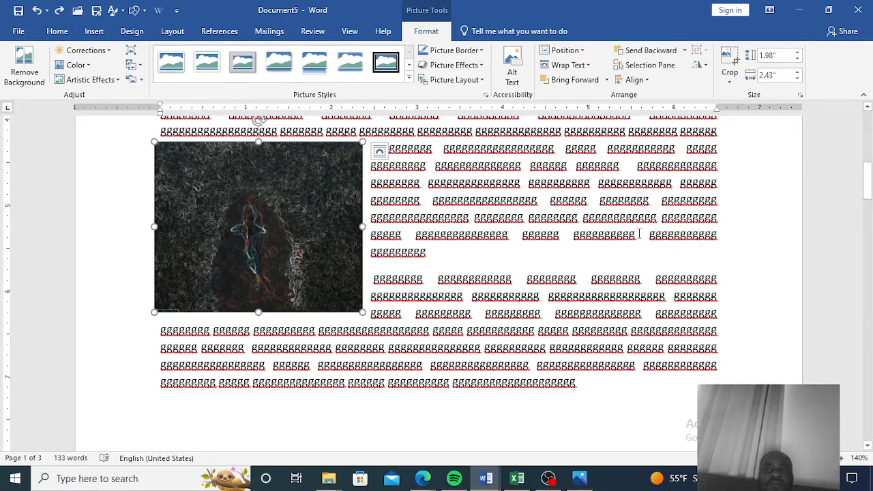
Add the alt text description "vvvvvvvvccvv cvvcvvvvc" to the shark picture.
{"action": "scroll", "coordinate": [627, 240], "scroll_direction": "down", "scroll_amount": 3}
{"action": "scroll", "coordinate": [625, 242], "scroll_direction": "up", "scroll_amount": 4}
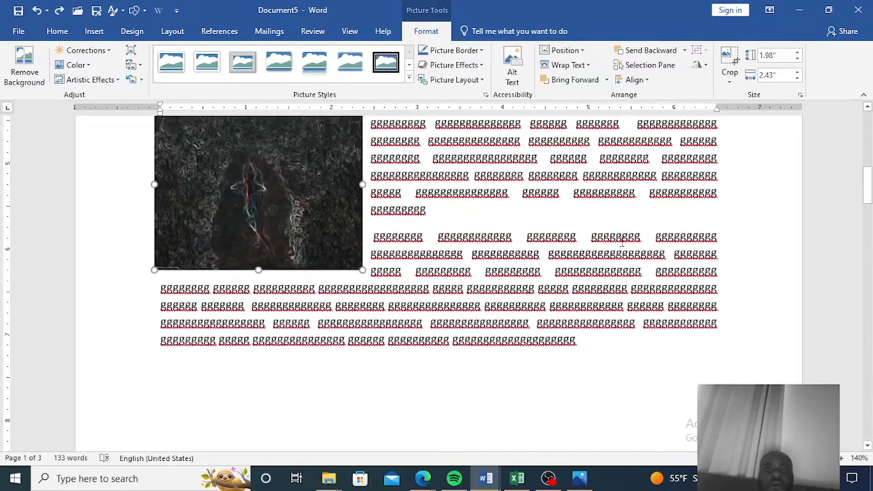
{"action": "scroll", "coordinate": [620, 240], "scroll_direction": "up", "scroll_amount": 6}
{"action": "scroll", "coordinate": [618, 239], "scroll_direction": "down", "scroll_amount": 2}
{"action": "scroll", "coordinate": [619, 240], "scroll_direction": "down", "scroll_amount": 3}
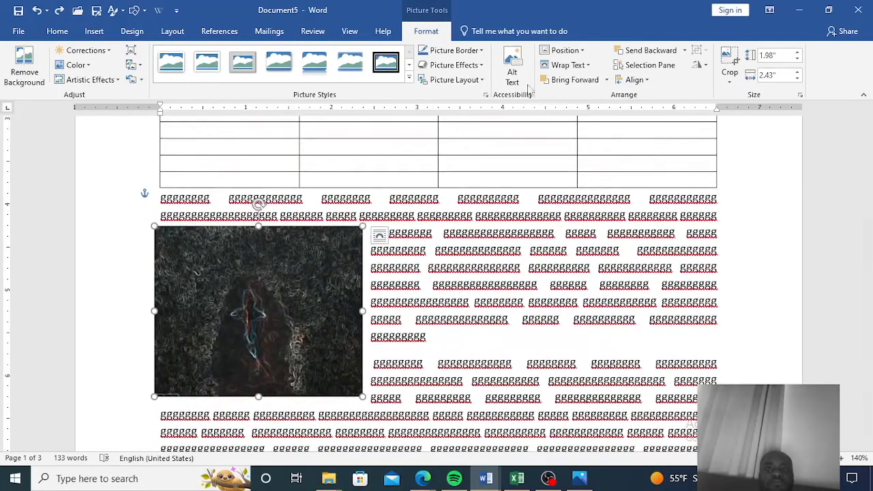
{"action": "left_click", "coordinate": [510, 70]}
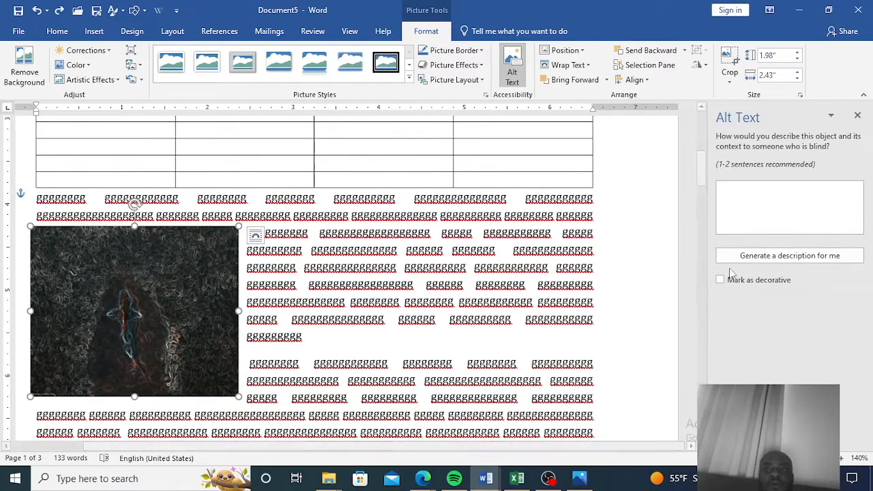
{"action": "left_click", "coordinate": [765, 193]}
{"action": "type", "text": "vv"}
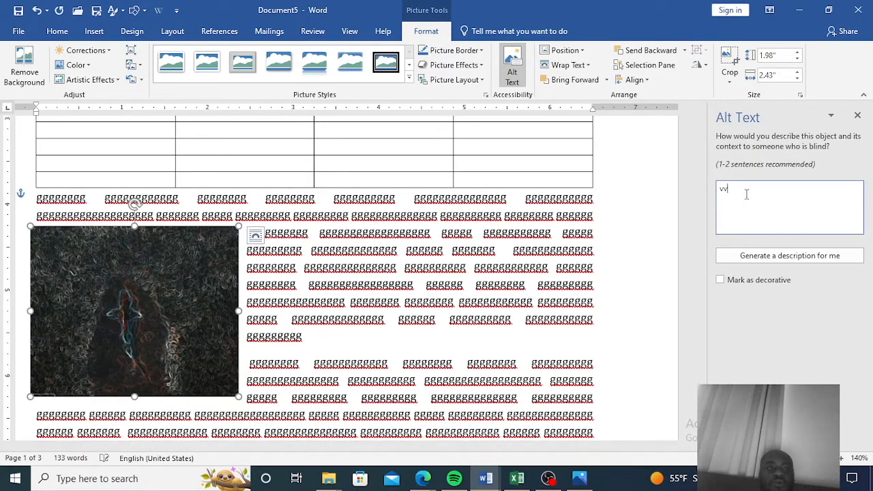
{"action": "type", "text": "vvvvvvccvv cvvcvvvvc"}
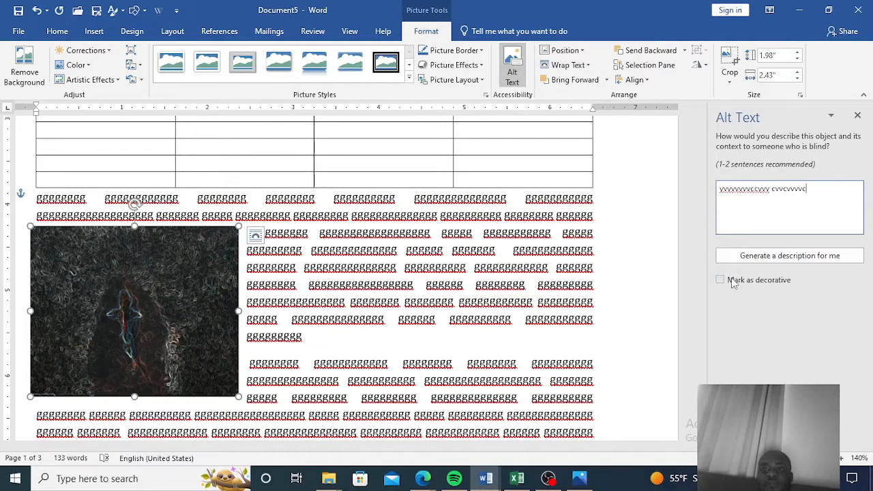
Mark the shark picture as decorative and close the Alt Text pane.
{"action": "left_click", "coordinate": [733, 279]}
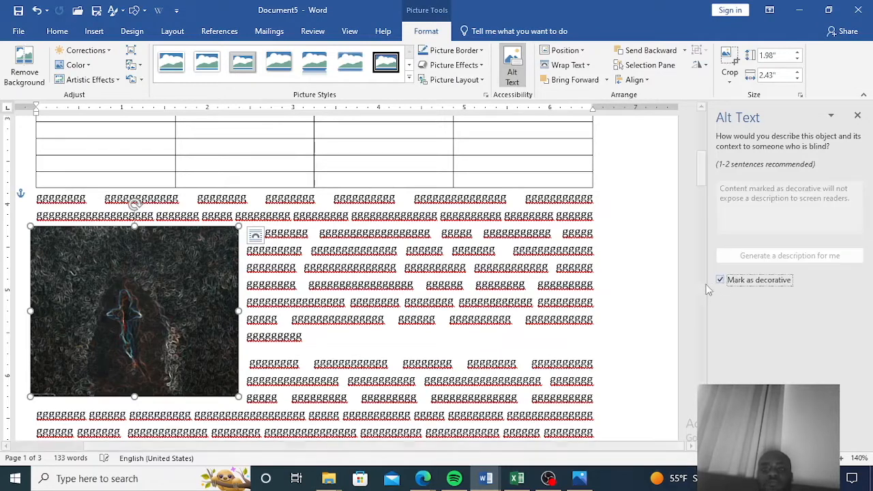
{"action": "left_click", "coordinate": [667, 339]}
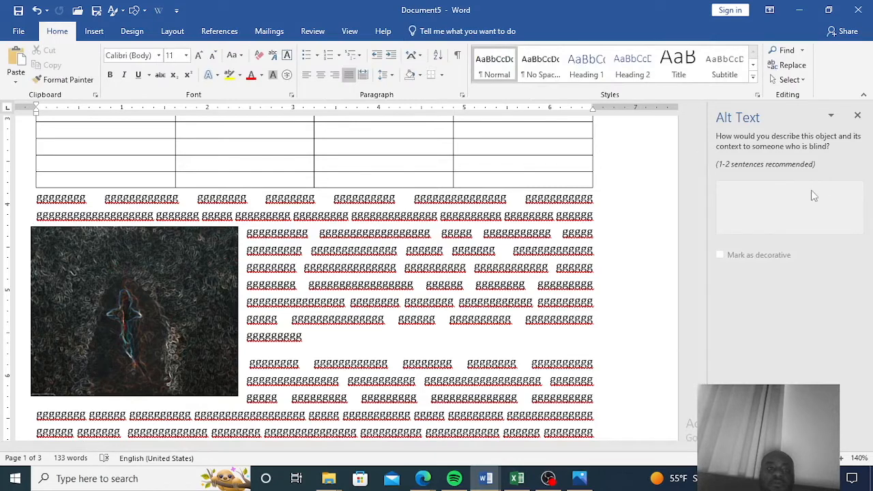
{"action": "left_click", "coordinate": [858, 116]}
{"action": "left_click", "coordinate": [275, 292]}
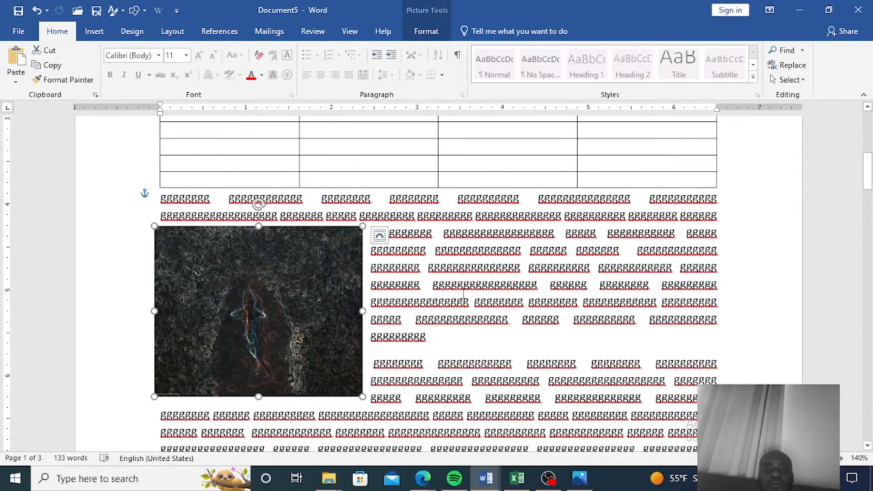
{"action": "scroll", "coordinate": [464, 295], "scroll_direction": "down", "scroll_amount": 5}
{"action": "scroll", "coordinate": [464, 294], "scroll_direction": "up", "scroll_amount": 10}
{"action": "scroll", "coordinate": [459, 301], "scroll_direction": "up", "scroll_amount": 2}
{"action": "scroll", "coordinate": [459, 302], "scroll_direction": "down", "scroll_amount": 10}
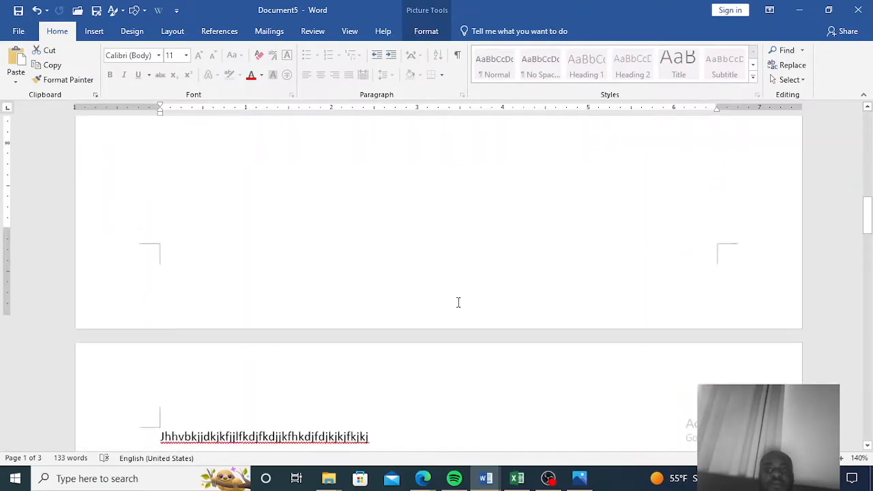
{"action": "scroll", "coordinate": [458, 303], "scroll_direction": "down", "scroll_amount": 1}
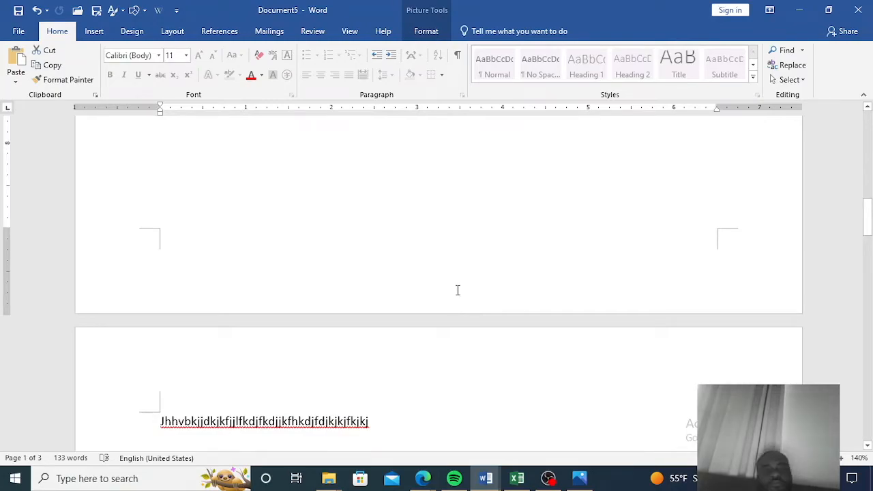
{"action": "left_click", "coordinate": [457, 274]}
{"action": "scroll", "coordinate": [458, 274], "scroll_direction": "up", "scroll_amount": 5}
{"action": "scroll", "coordinate": [457, 275], "scroll_direction": "up", "scroll_amount": 6}
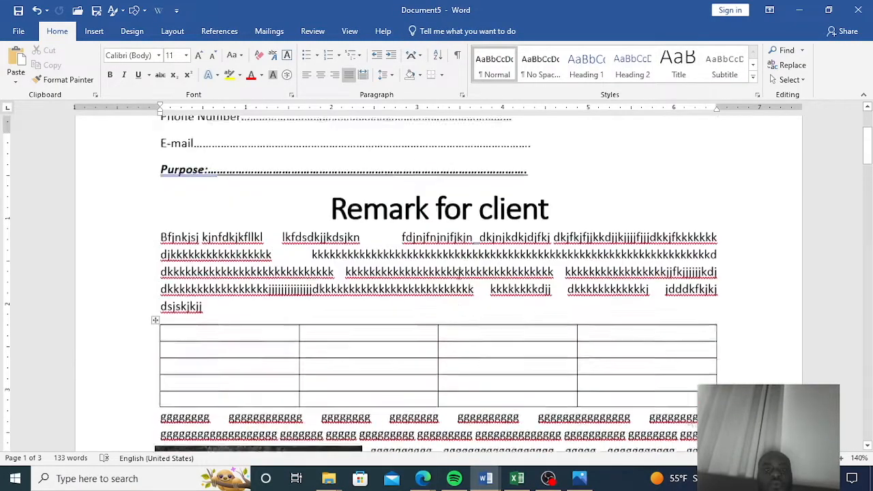
{"action": "scroll", "coordinate": [457, 274], "scroll_direction": "down", "scroll_amount": 6}
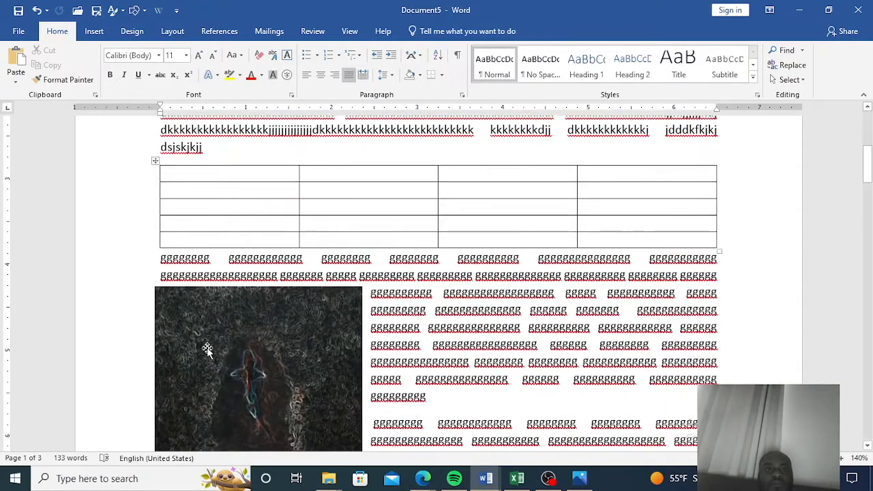
{"action": "left_click", "coordinate": [213, 368]}
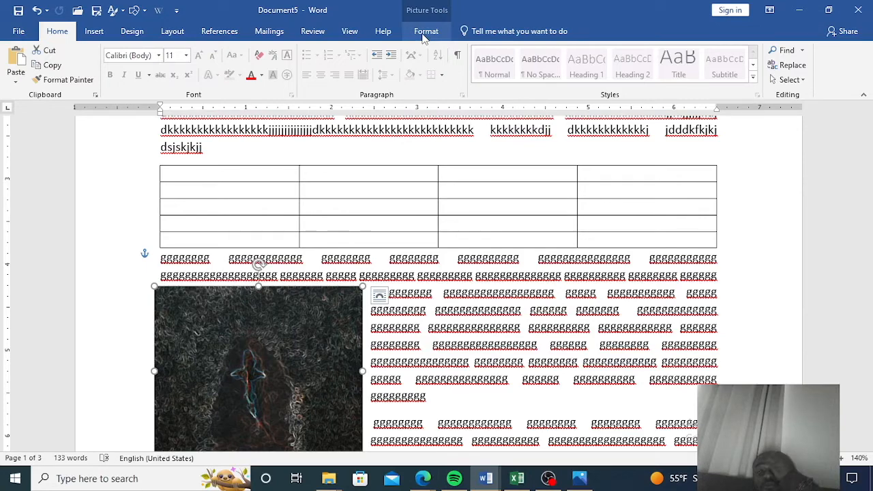
Insert a Direct Access Storage flowchart shape about 3.73" wide and 1.17" tall below the last paragraph.
{"action": "scroll", "coordinate": [475, 138], "scroll_direction": "down", "scroll_amount": 7}
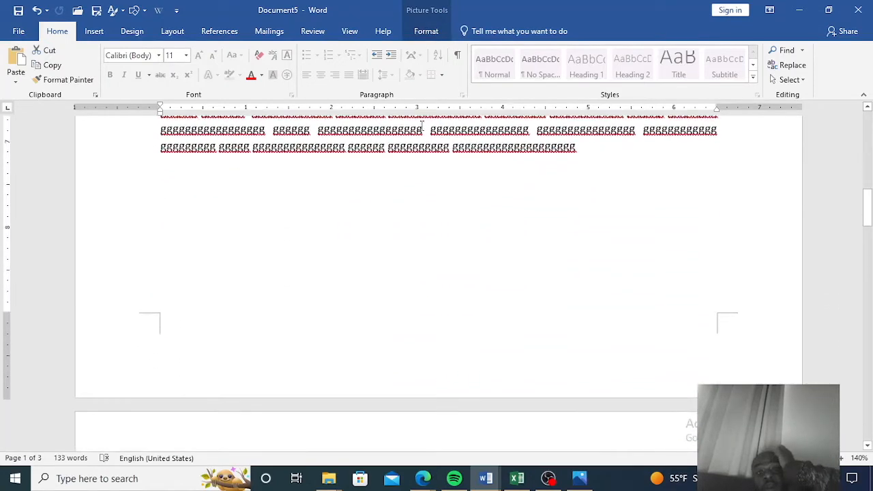
{"action": "left_click", "coordinate": [419, 159]}
{"action": "left_click", "coordinate": [94, 31]}
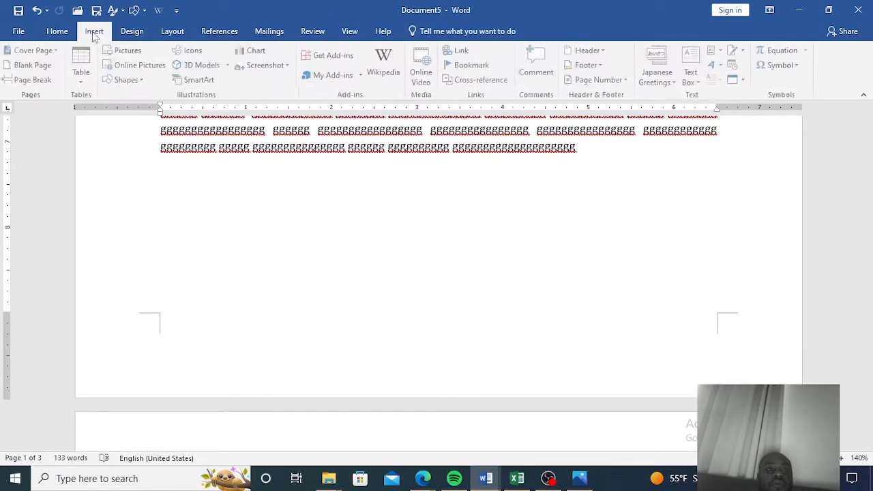
{"action": "left_click", "coordinate": [140, 78]}
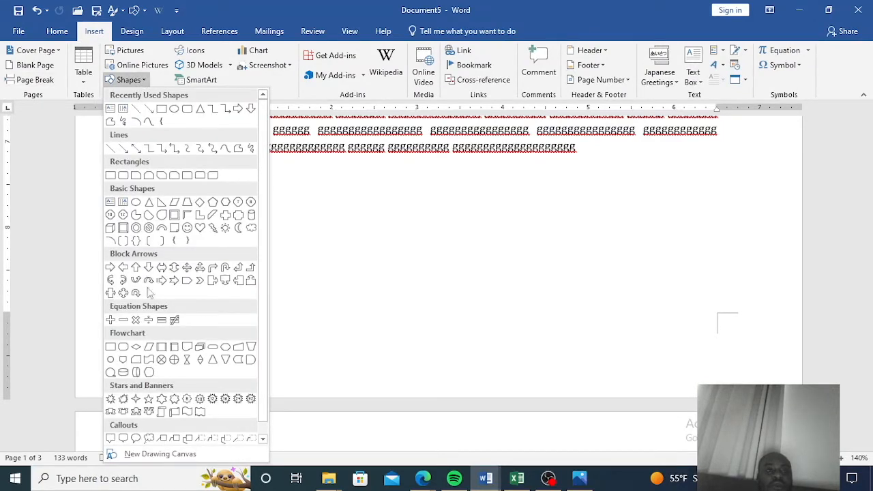
{"action": "left_click", "coordinate": [137, 372]}
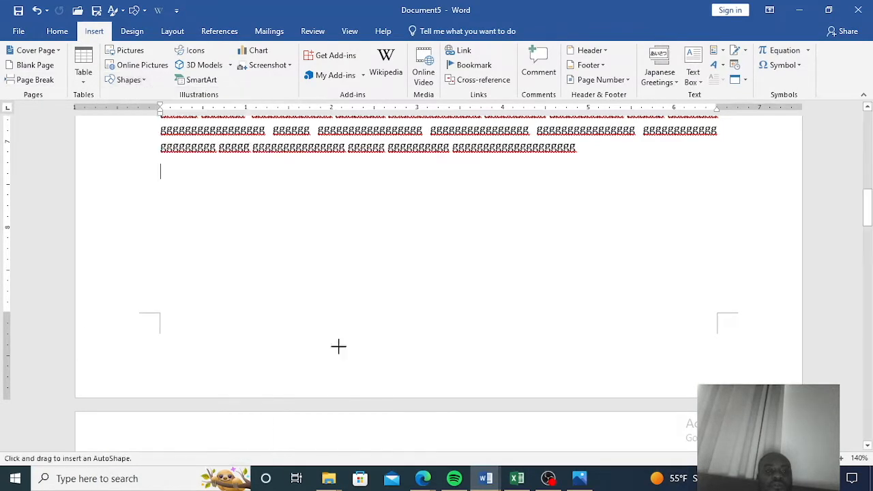
{"action": "left_click_drag", "start_coordinate": [320, 243], "coordinate": [640, 346]}
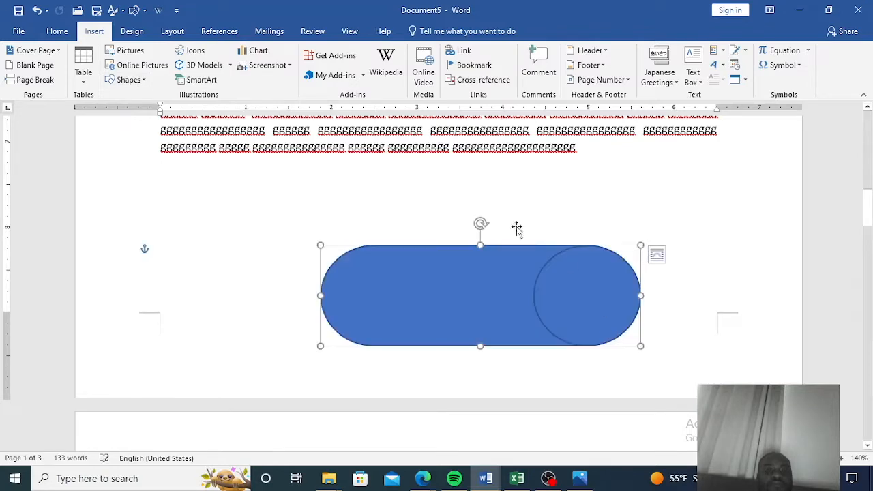
Draw a Cross shape about 1.72" wide and 0.62" tall above the cylinder shape.
{"action": "left_click", "coordinate": [93, 32]}
{"action": "left_click", "coordinate": [127, 80]}
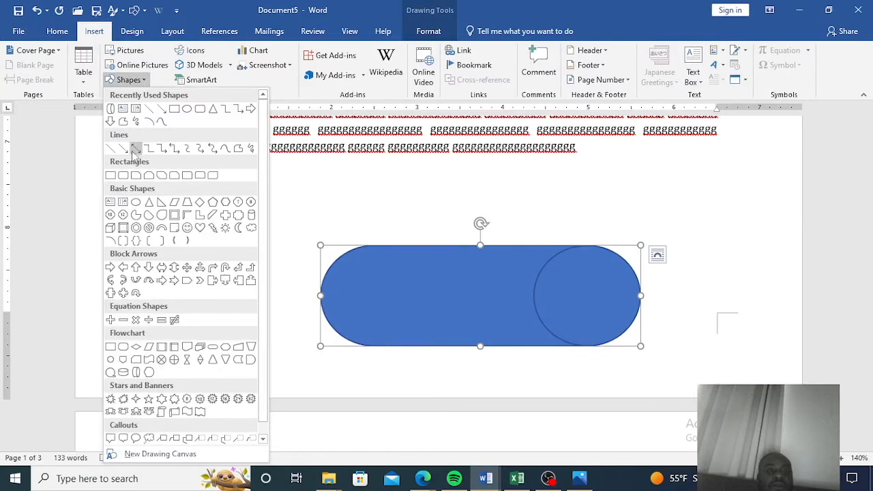
{"action": "left_click", "coordinate": [225, 215]}
{"action": "left_click_drag", "start_coordinate": [371, 179], "coordinate": [520, 233]}
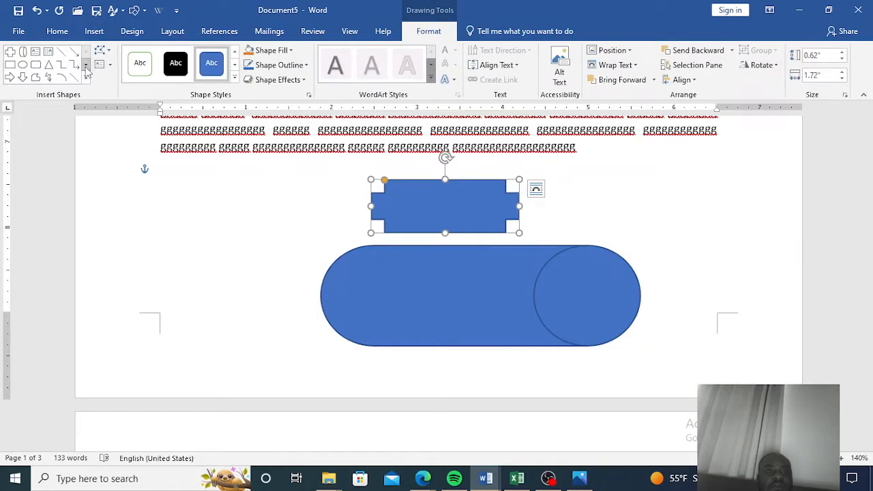
Draw a circle about 1.19" in diameter to the left of the cylinder shape.
{"action": "left_click", "coordinate": [22, 65]}
{"action": "left_click_drag", "start_coordinate": [164, 207], "coordinate": [221, 291]}
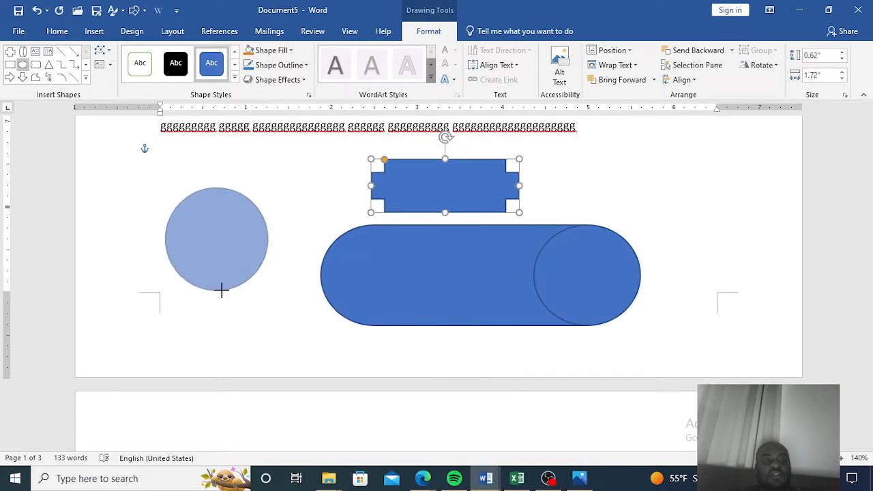
{"action": "left_click_drag", "start_coordinate": [221, 291], "coordinate": [221, 291]}
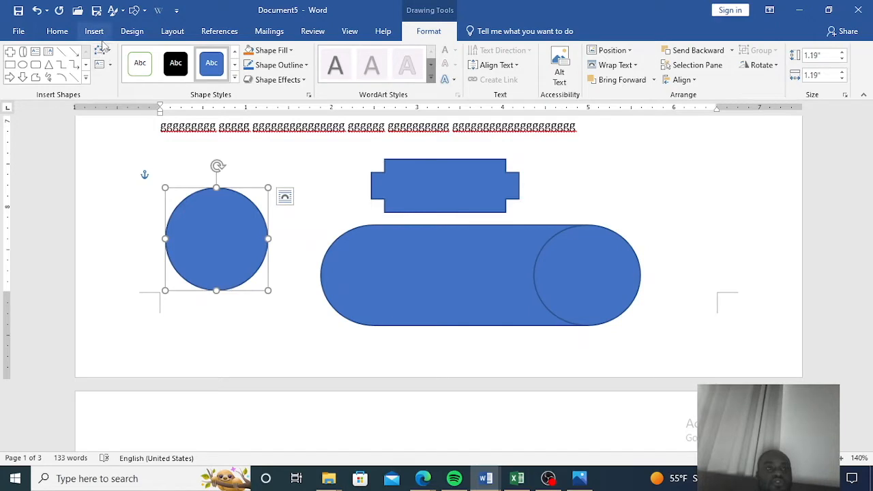
Draw a text box about 1.52" by 1.54" over the cylinder's right end and type filler text starting "grgtghrthtrhtgrtgrtgt".
{"action": "left_click", "coordinate": [36, 54]}
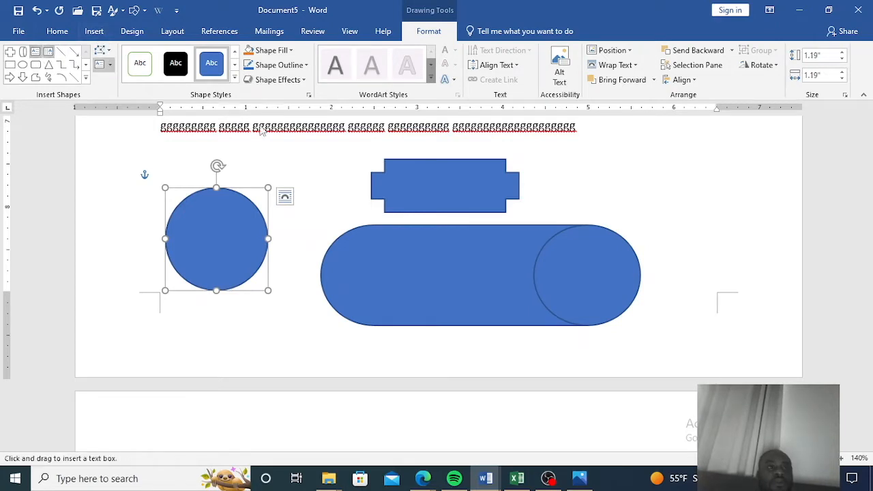
{"action": "left_click_drag", "start_coordinate": [576, 150], "coordinate": [708, 280]}
{"action": "type", "text": "grg"}
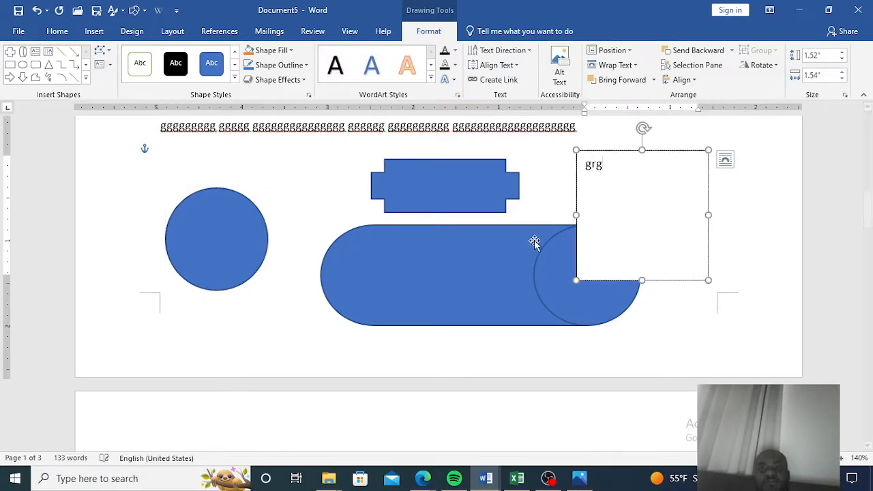
{"action": "type", "text": "tghrthtrhtgrtgrtgtrtgggggggggrrrrrrrrrrrrrrrrrrrrrrrrrrrrrrrrrrrrrrrrrrrrrrrrrrrrrrrrrrrrrrrrrrrrrrrrrrrrrrrr"}
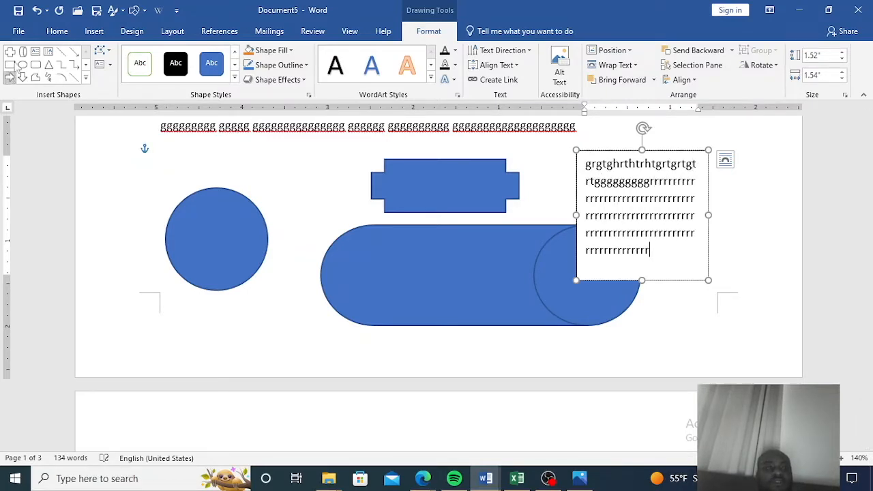
Draw a second text box about 1.04" by 1.4" over the circle and fill it with repeated "f" characters.
{"action": "left_click", "coordinate": [48, 53]}
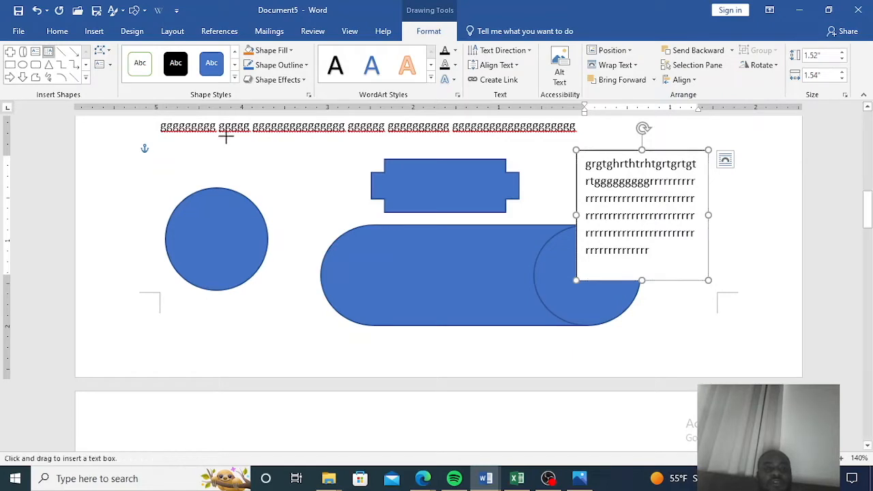
{"action": "left_click_drag", "start_coordinate": [242, 167], "coordinate": [362, 257]}
{"action": "type", "text": "fffffffff"}
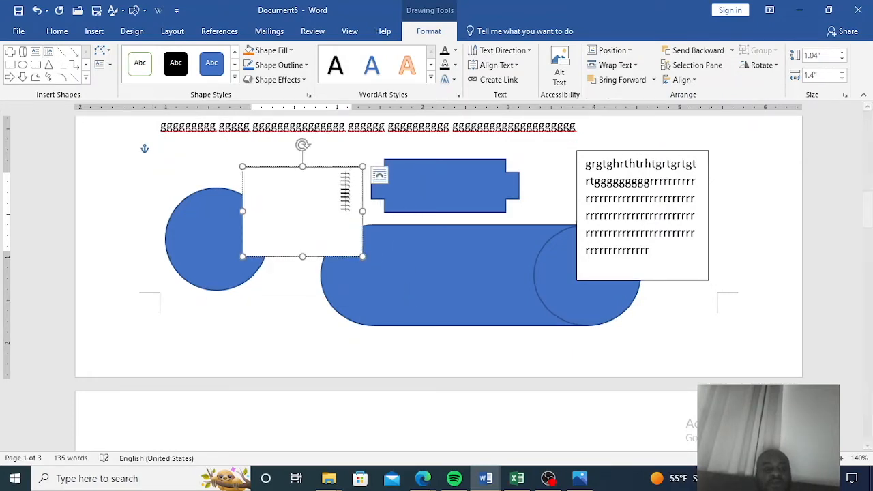
{"action": "type", "text": "ffffffffffffffffffffffffffffffffffffffffffffffff"}
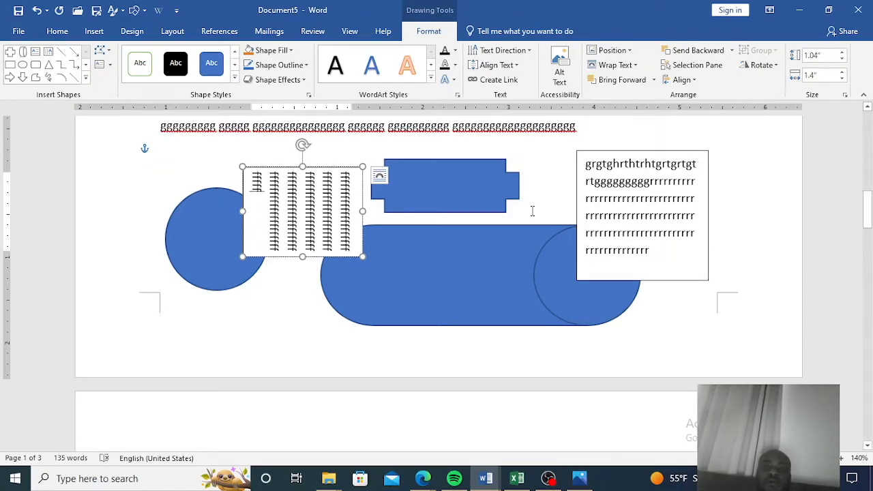
Draw an arc about 1.18" across within the paragraph beside the shark picture and apply the dark line style.
{"action": "scroll", "coordinate": [492, 296], "scroll_direction": "down", "scroll_amount": 1}
{"action": "scroll", "coordinate": [491, 295], "scroll_direction": "down", "scroll_amount": 2}
{"action": "scroll", "coordinate": [493, 297], "scroll_direction": "up", "scroll_amount": 8}
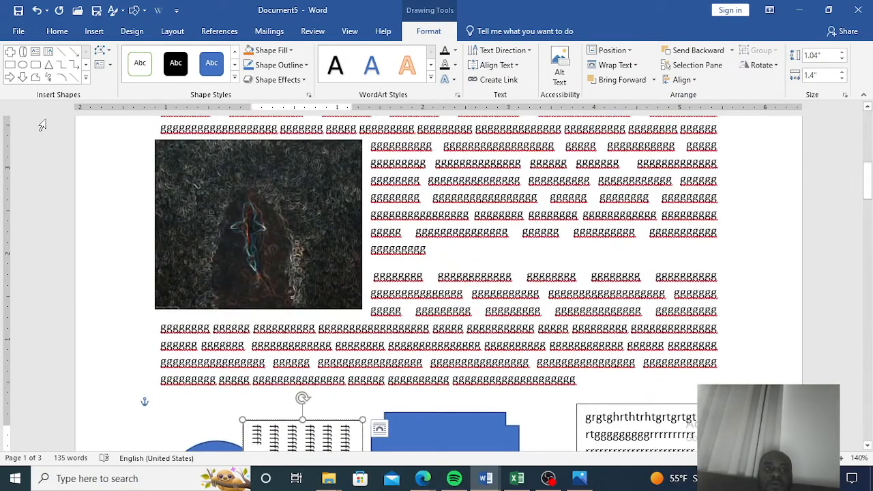
{"action": "left_click", "coordinate": [61, 78]}
{"action": "left_click_drag", "start_coordinate": [565, 219], "coordinate": [590, 380]}
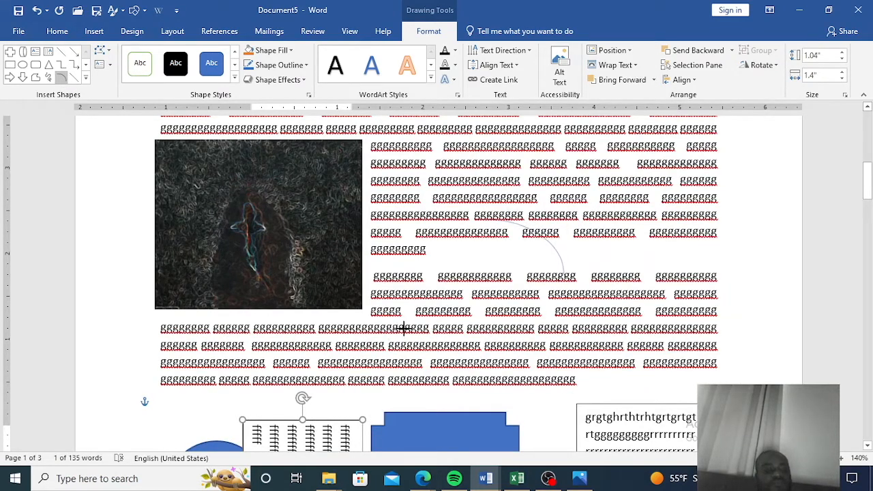
{"action": "left_click_drag", "start_coordinate": [409, 328], "coordinate": [531, 307]}
{"action": "left_click_drag", "start_coordinate": [643, 295], "coordinate": [676, 353]}
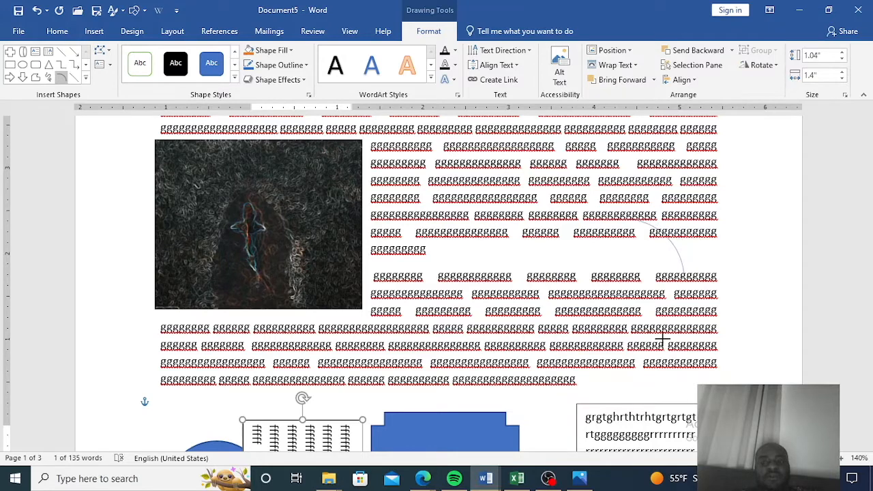
{"action": "left_click_drag", "start_coordinate": [668, 367], "coordinate": [635, 355]}
{"action": "left_click_drag", "start_coordinate": [537, 318], "coordinate": [538, 319]}
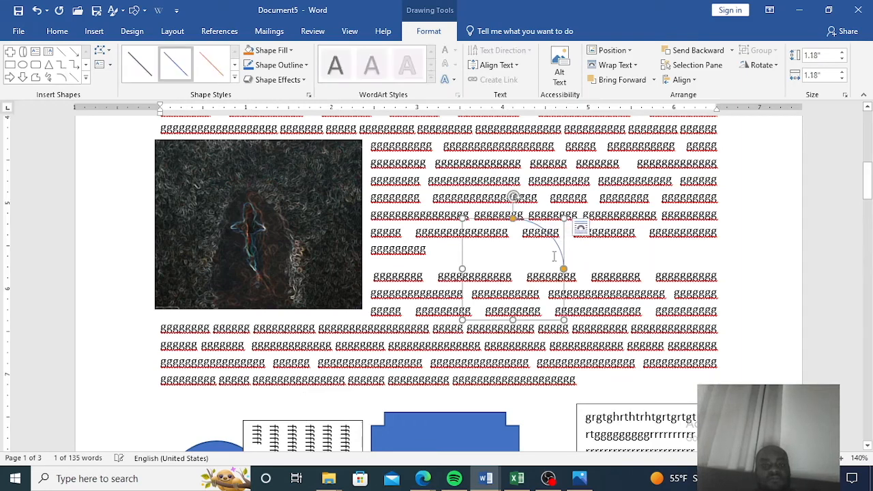
{"action": "left_click", "coordinate": [140, 64]}
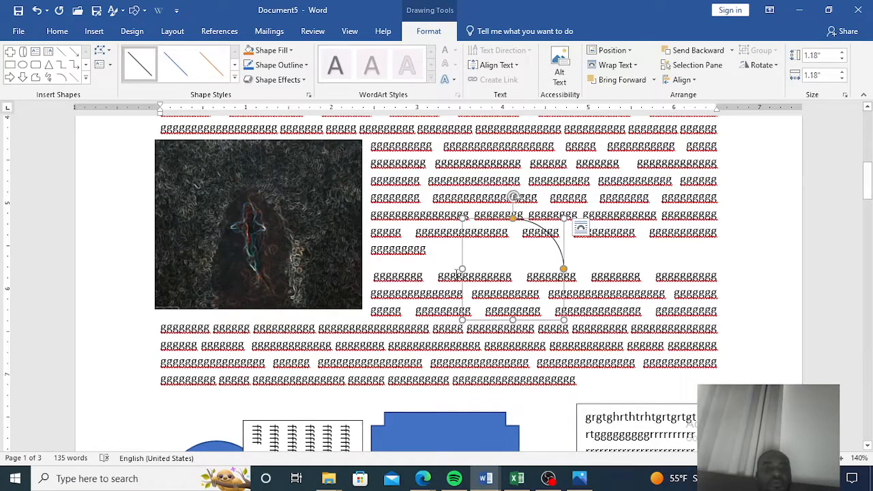
Give the cylinder shape a dark blue outline and a light blue fill from the theme colours.
{"action": "scroll", "coordinate": [458, 276], "scroll_direction": "down", "scroll_amount": 4}
{"action": "scroll", "coordinate": [458, 276], "scroll_direction": "down", "scroll_amount": 1}
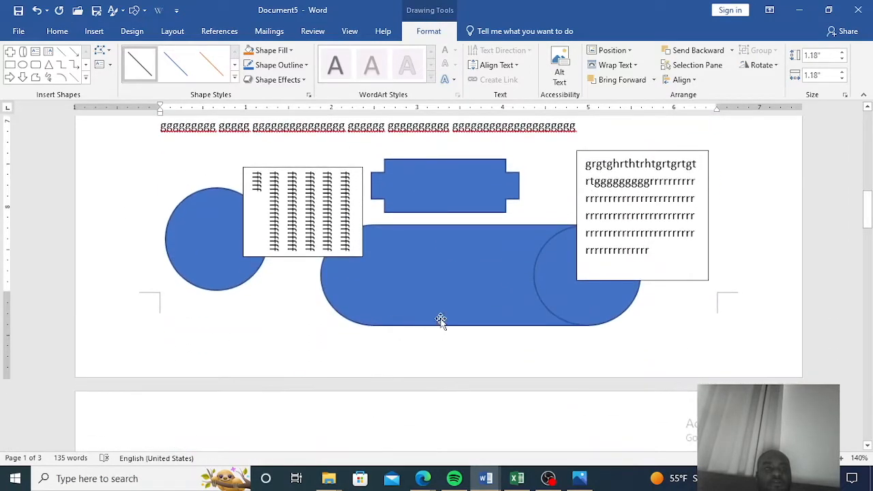
{"action": "left_click", "coordinate": [453, 264]}
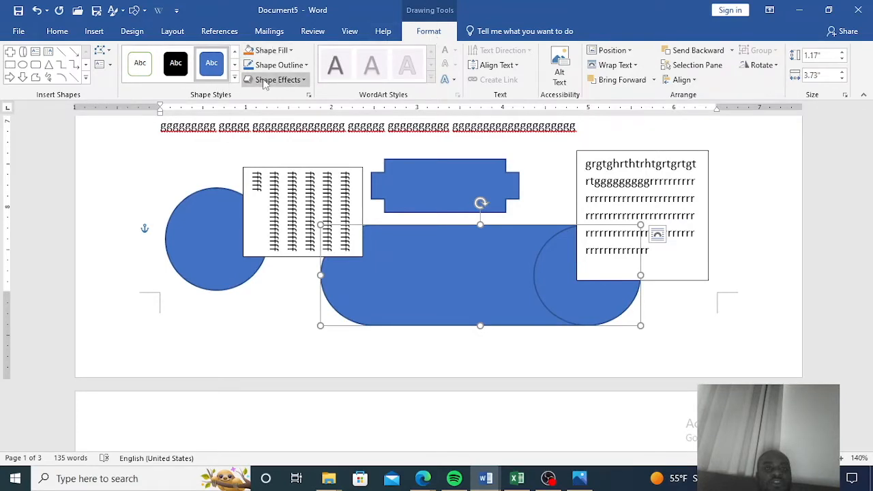
{"action": "left_click", "coordinate": [301, 65]}
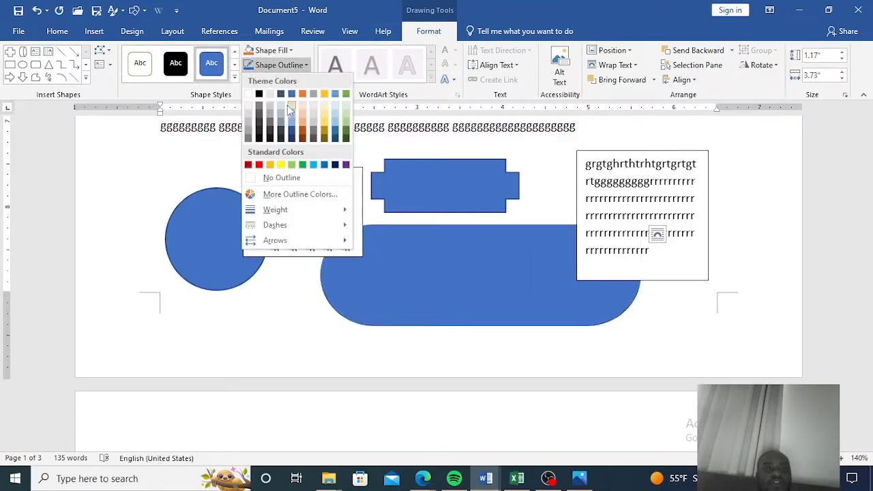
{"action": "left_click", "coordinate": [291, 131]}
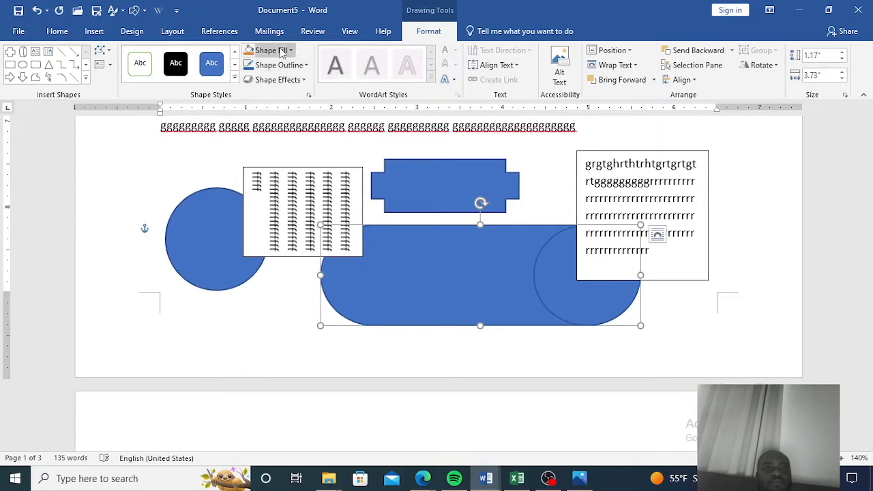
{"action": "left_click", "coordinate": [272, 51]}
{"action": "left_click", "coordinate": [292, 104]}
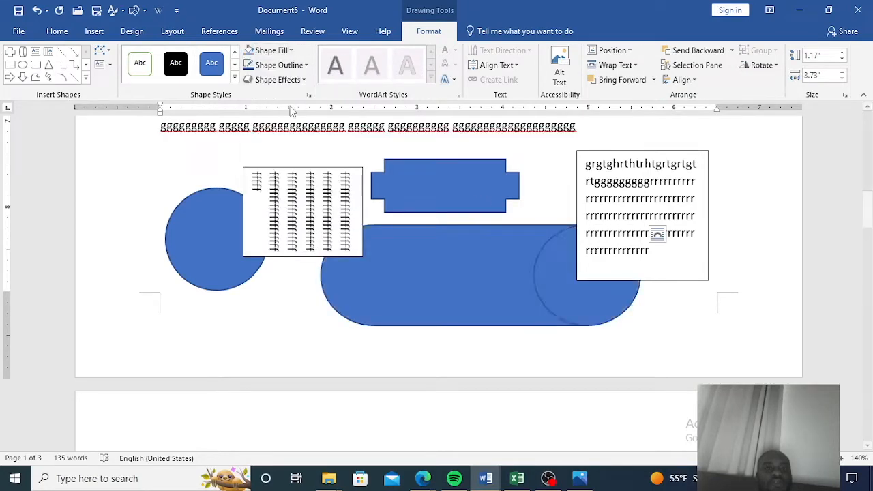
{"action": "left_click", "coordinate": [322, 161]}
{"action": "scroll", "coordinate": [469, 236], "scroll_direction": "up", "scroll_amount": 5}
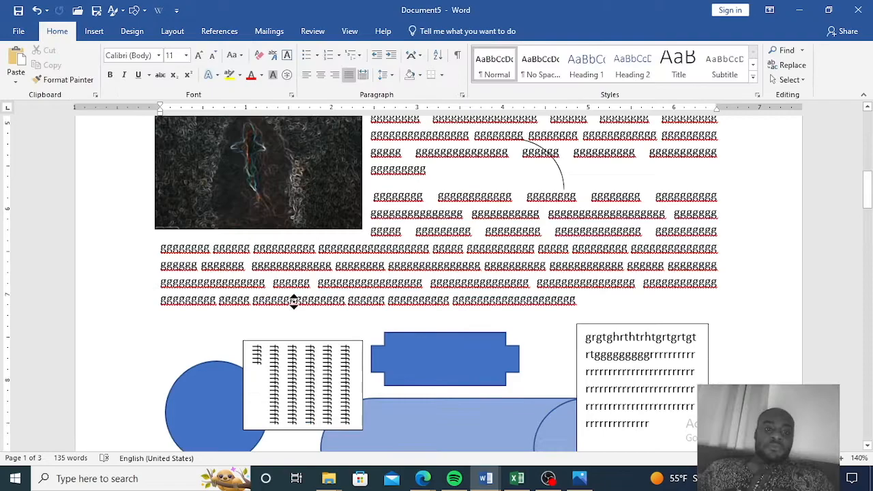
{"action": "scroll", "coordinate": [390, 223], "scroll_direction": "up", "scroll_amount": 4}
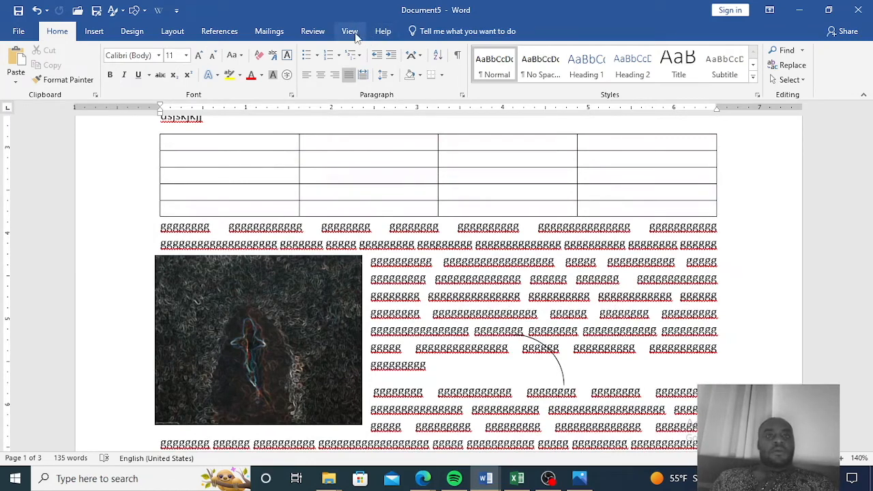
Run the spelling and grammar check, ignore the flagged word once, and close the proofing pane.
{"action": "left_click", "coordinate": [318, 32]}
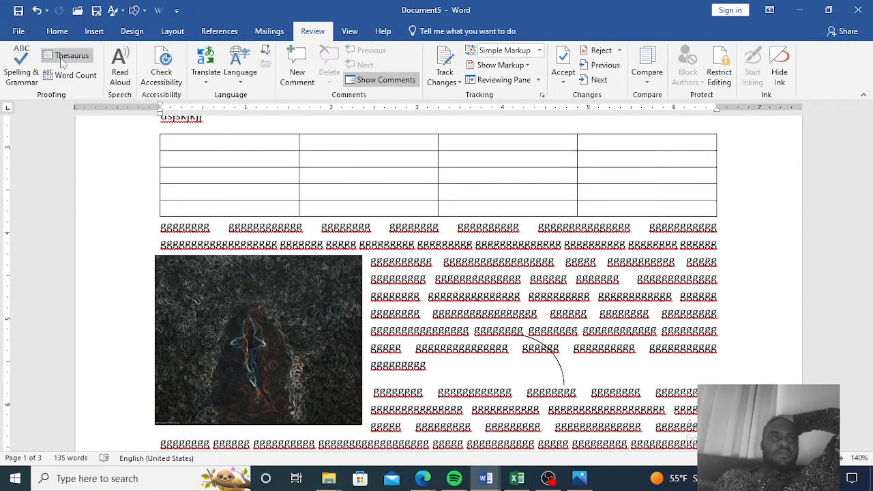
{"action": "left_click", "coordinate": [22, 74]}
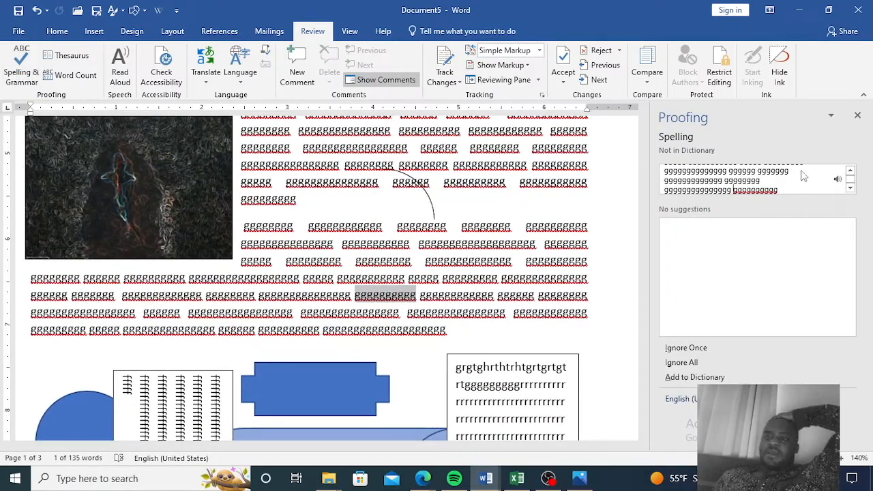
{"action": "scroll", "coordinate": [775, 188], "scroll_direction": "down", "scroll_amount": 3}
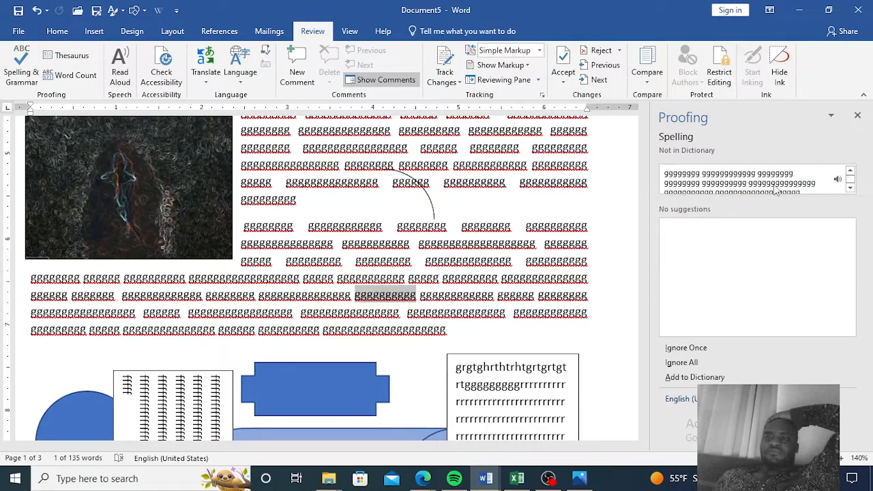
{"action": "scroll", "coordinate": [775, 188], "scroll_direction": "up", "scroll_amount": 3}
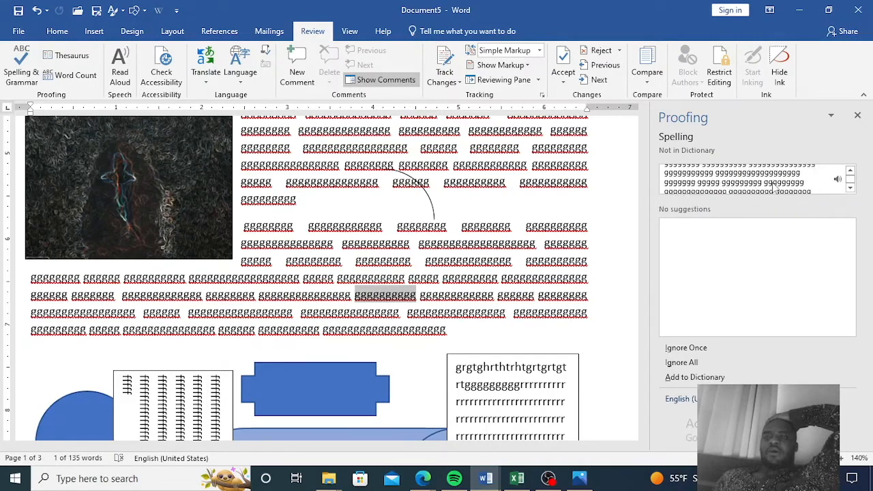
{"action": "scroll", "coordinate": [775, 188], "scroll_direction": "down", "scroll_amount": 3}
{"action": "scroll", "coordinate": [775, 188], "scroll_direction": "up", "scroll_amount": 4}
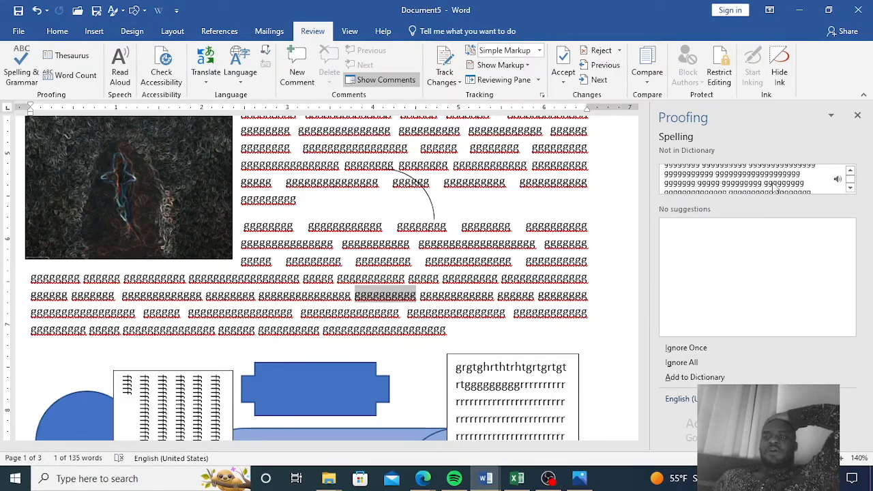
{"action": "scroll", "coordinate": [775, 191], "scroll_direction": "up", "scroll_amount": 1}
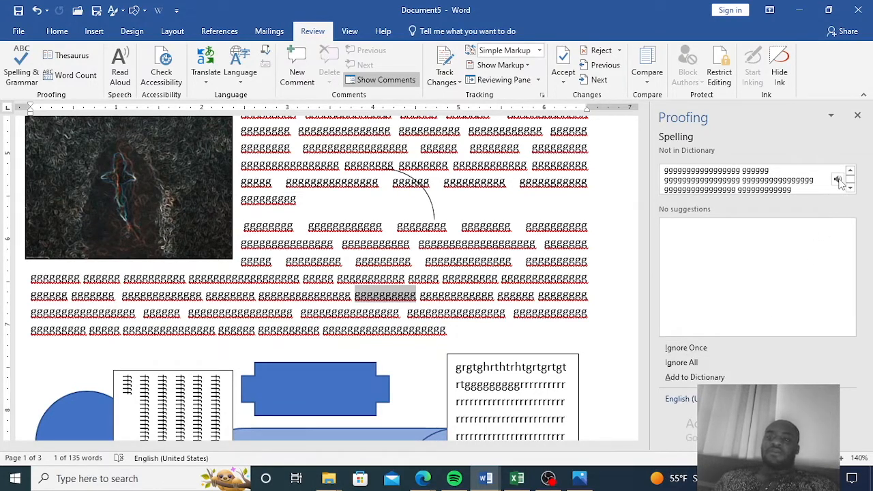
{"action": "key", "text": "i"}
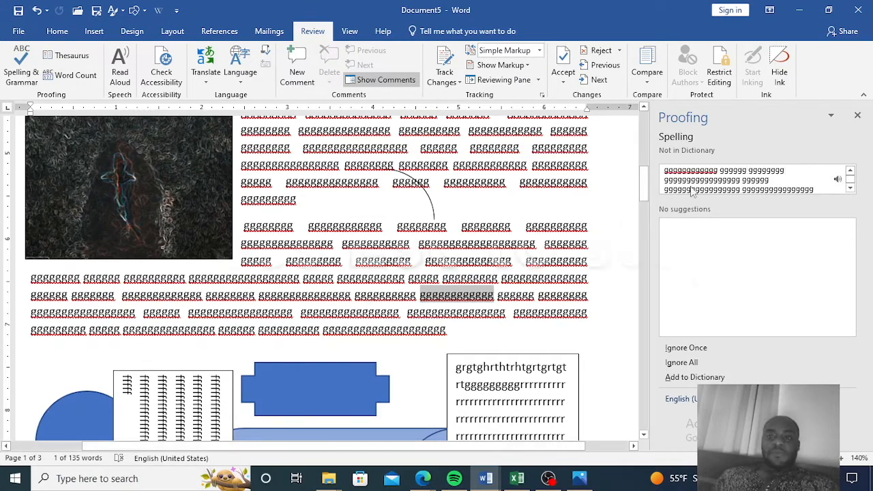
{"action": "left_click", "coordinate": [858, 117]}
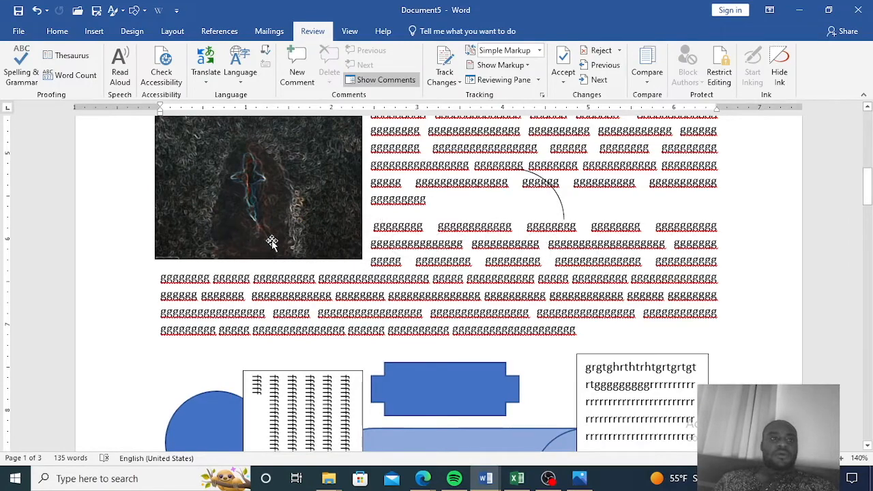
Open the Translate options menu and dismiss it without choosing anything.
{"action": "scroll", "coordinate": [419, 246], "scroll_direction": "up", "scroll_amount": 10}
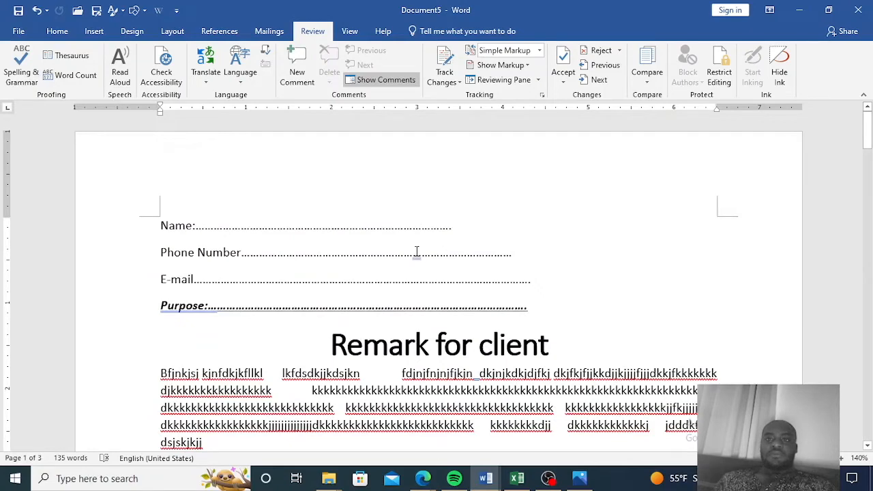
{"action": "scroll", "coordinate": [417, 251], "scroll_direction": "down", "scroll_amount": 1}
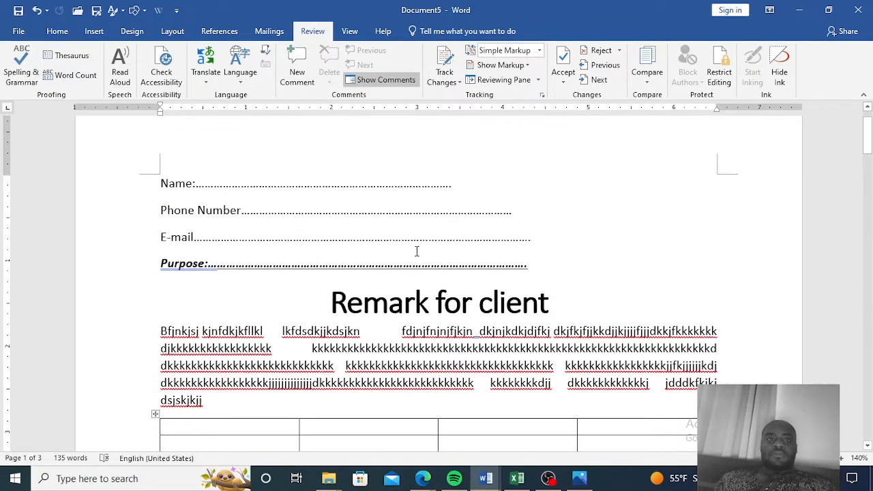
{"action": "scroll", "coordinate": [417, 251], "scroll_direction": "down", "scroll_amount": 3}
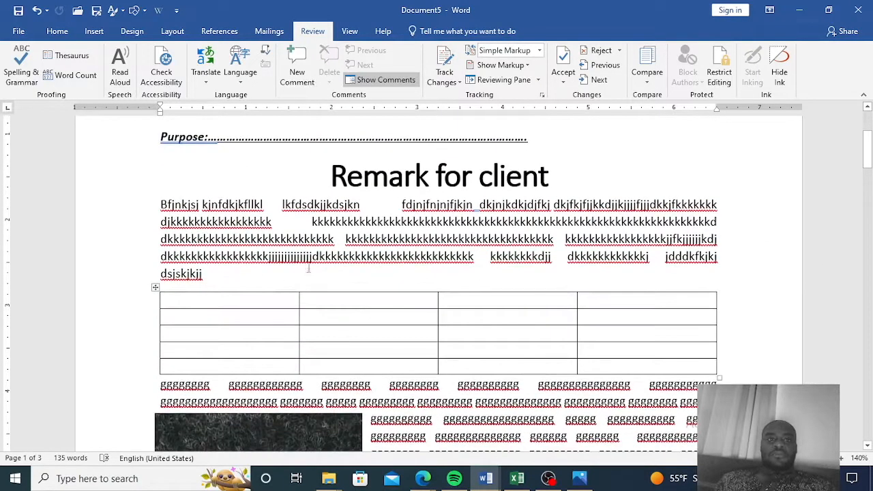
{"action": "left_click", "coordinate": [213, 71]}
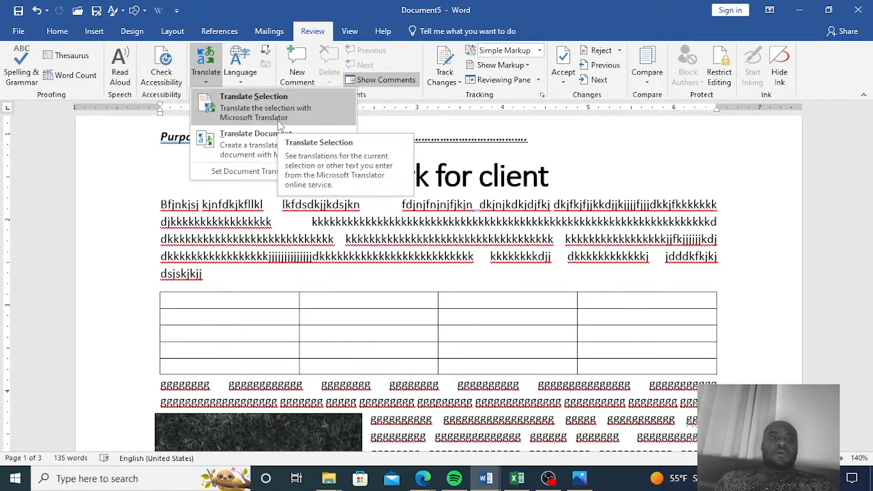
{"action": "left_click", "coordinate": [432, 220]}
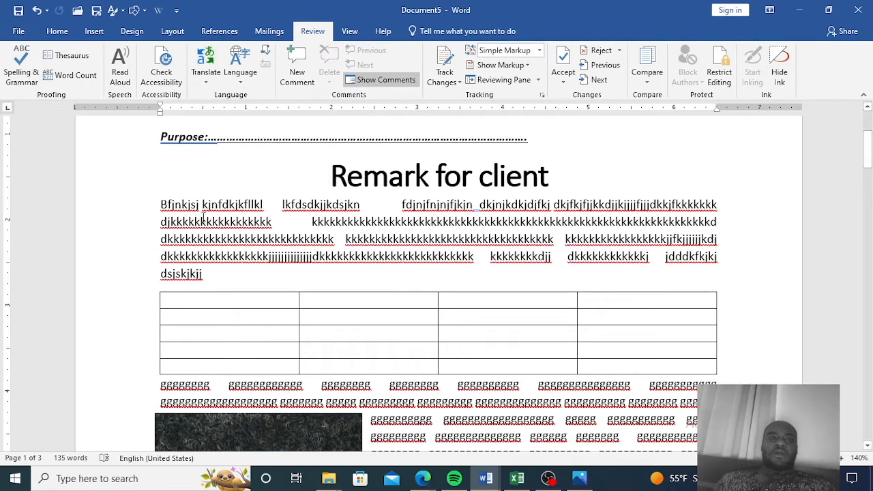
Start Read Aloud on the document and stop it.
{"action": "left_click", "coordinate": [117, 65]}
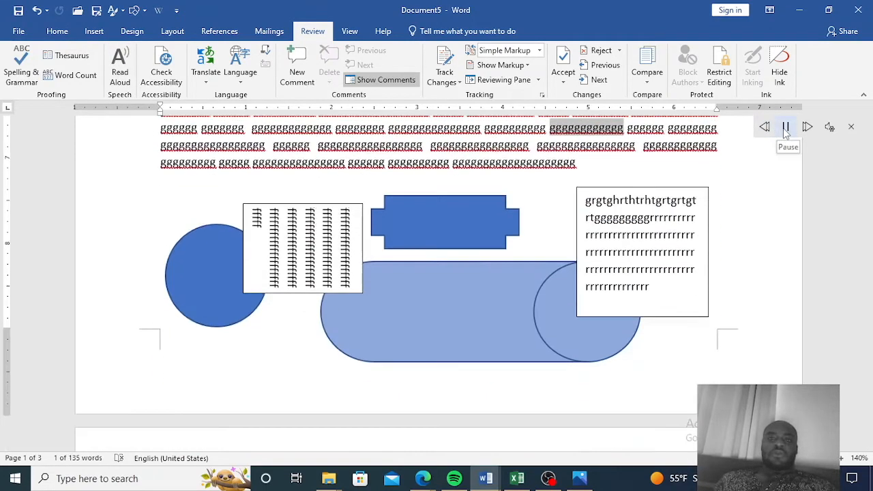
{"action": "left_click", "coordinate": [851, 129]}
{"action": "scroll", "coordinate": [249, 237], "scroll_direction": "up", "scroll_amount": 1}
{"action": "scroll", "coordinate": [249, 238], "scroll_direction": "up", "scroll_amount": 10}
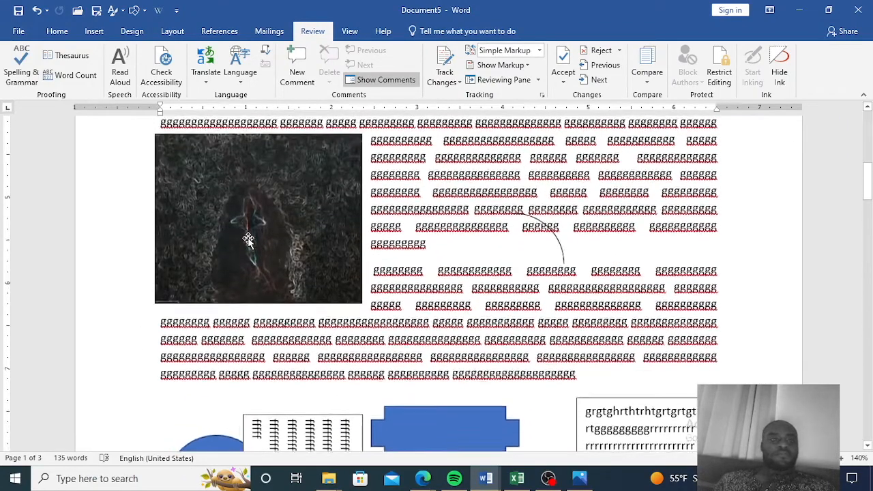
{"action": "scroll", "coordinate": [215, 211], "scroll_direction": "up", "scroll_amount": 5}
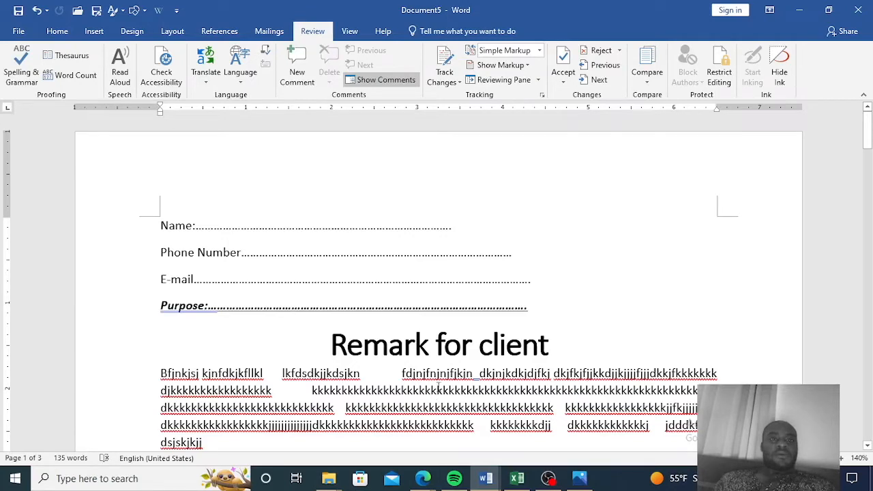
Open the Language menu to view the proofing language options, then dismiss it.
{"action": "left_click", "coordinate": [243, 82]}
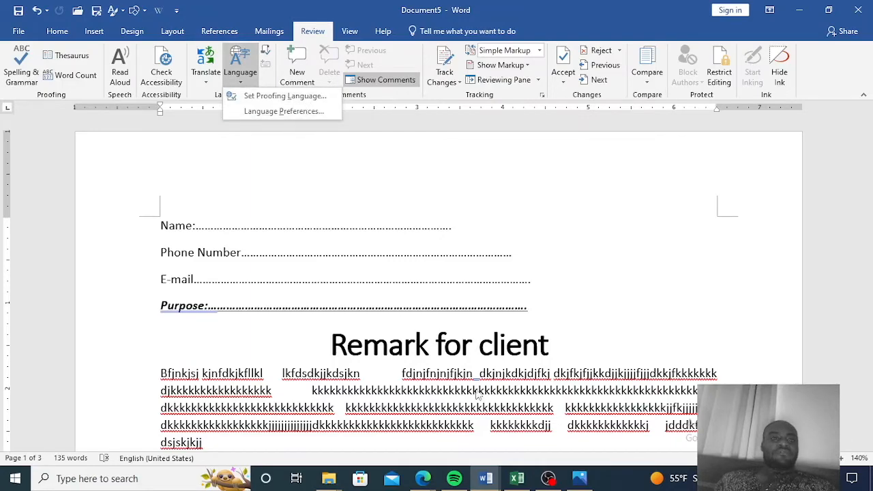
{"action": "scroll", "coordinate": [459, 382], "scroll_direction": "down", "scroll_amount": 7}
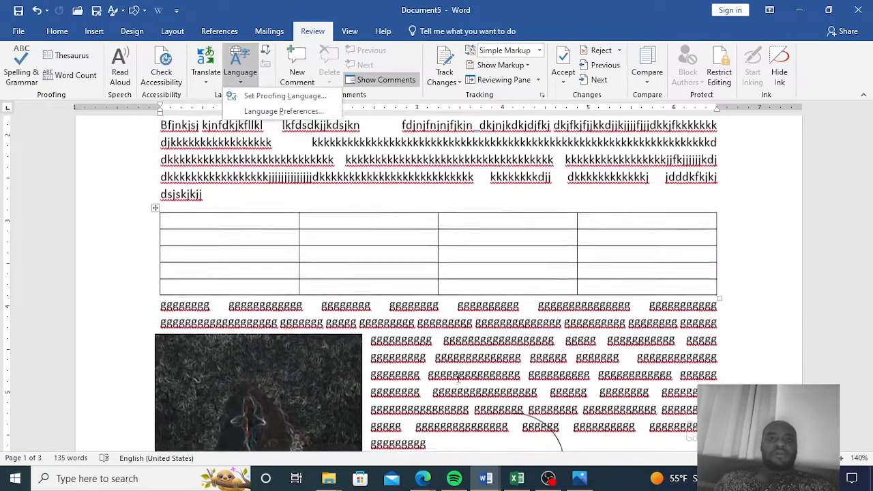
{"action": "scroll", "coordinate": [459, 377], "scroll_direction": "up", "scroll_amount": 7}
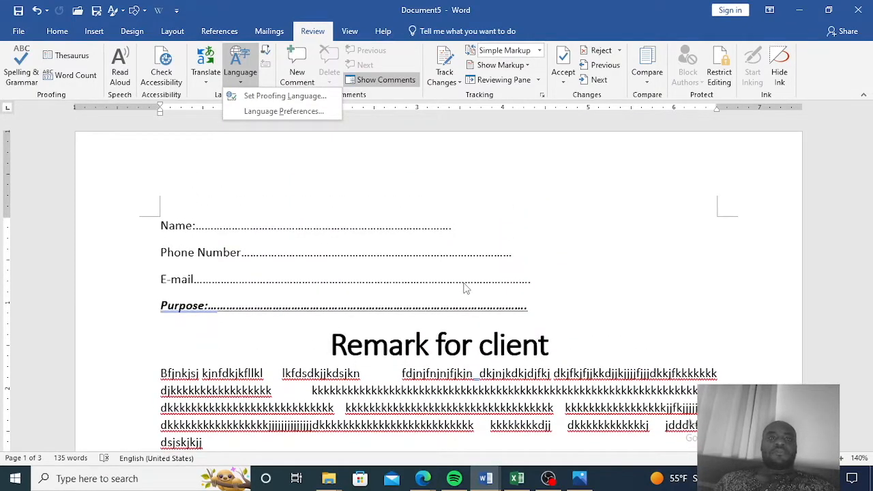
{"action": "left_click", "coordinate": [464, 287]}
{"action": "scroll", "coordinate": [464, 288], "scroll_direction": "down", "scroll_amount": 5}
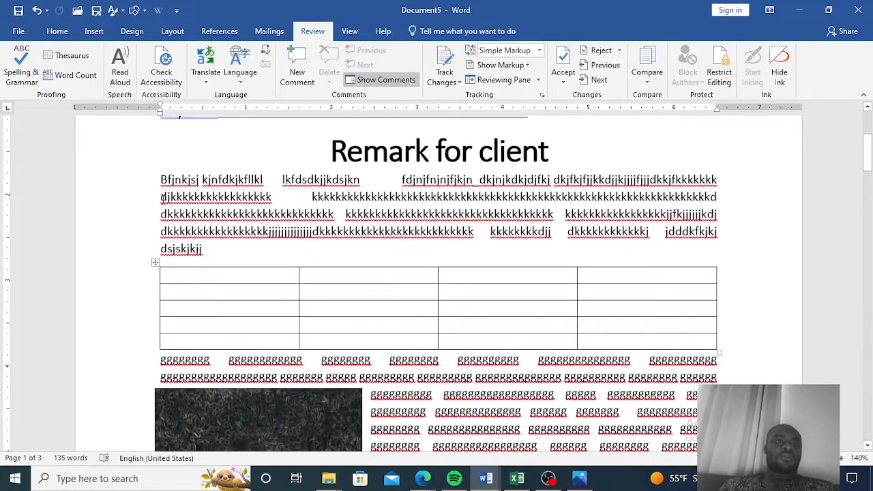
{"action": "scroll", "coordinate": [102, 238], "scroll_direction": "up", "scroll_amount": 3}
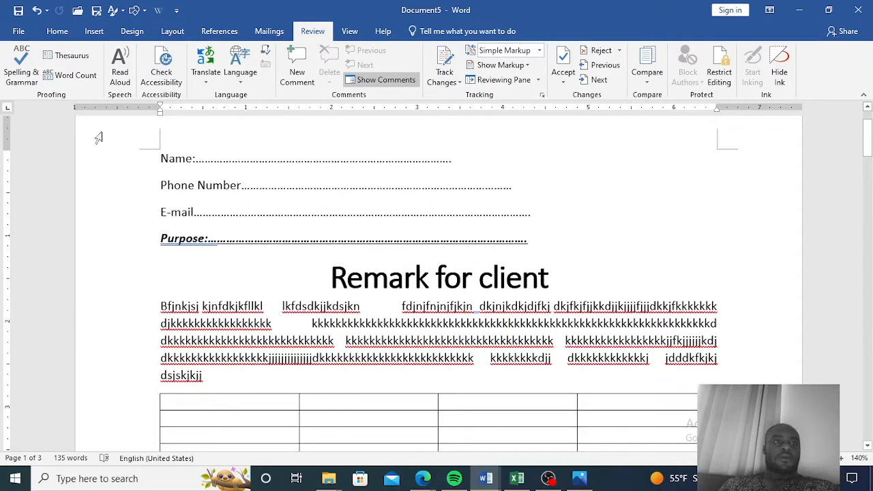
Display the document's word count statistics, close them, and open the Thesaurus pane for the selected word.
{"action": "left_click", "coordinate": [70, 79]}
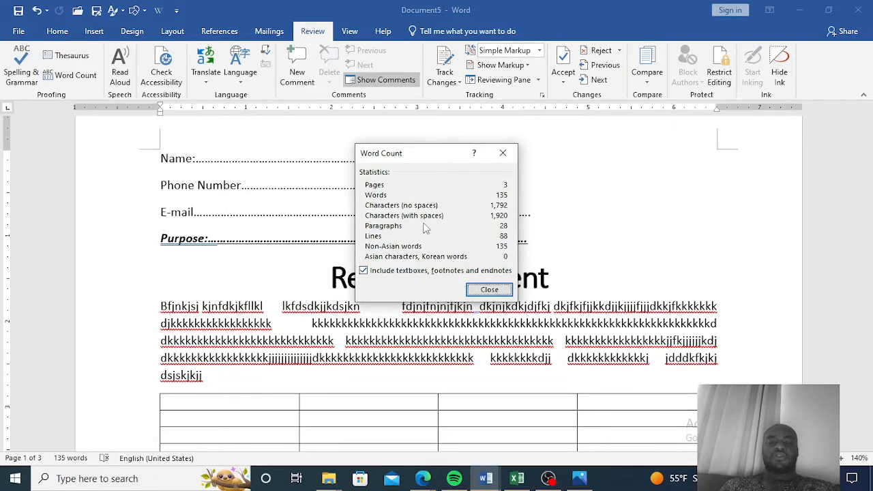
{"action": "left_click", "coordinate": [503, 152]}
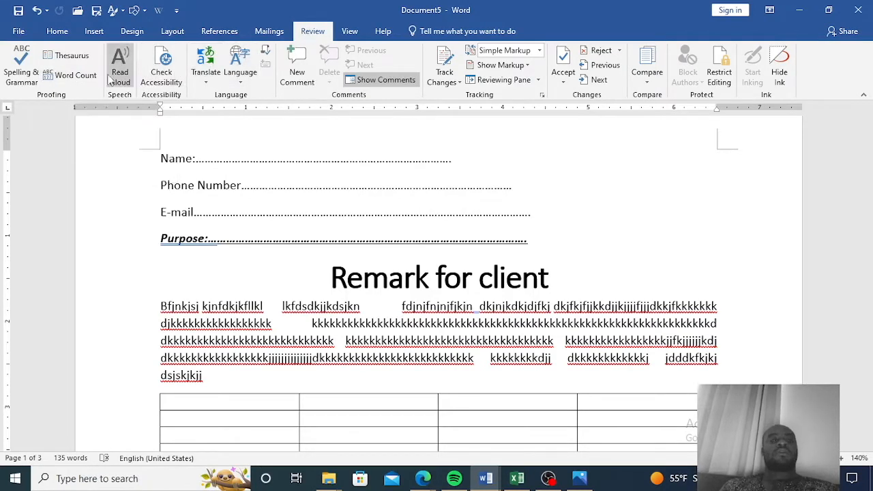
{"action": "left_click", "coordinate": [65, 58]}
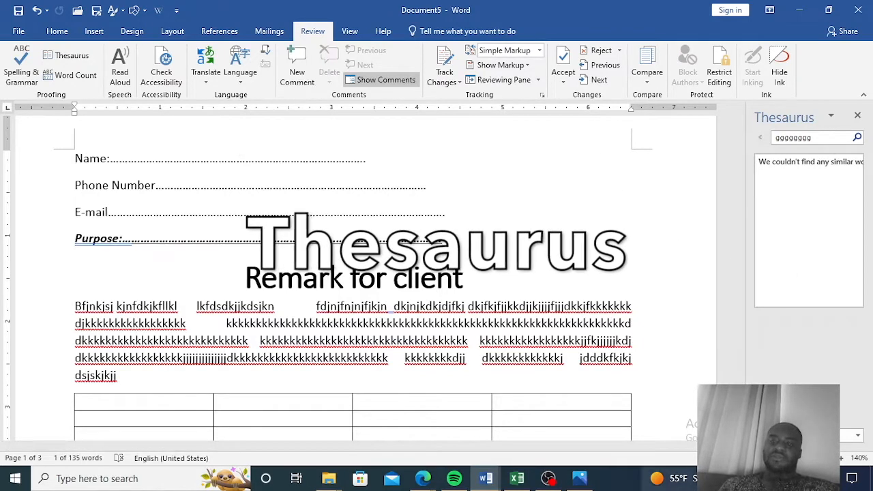
Switch to the Windows network list and connect to the elecom2g-390be0 Wi-Fi network.
{"action": "left_click", "coordinate": [760, 479]}
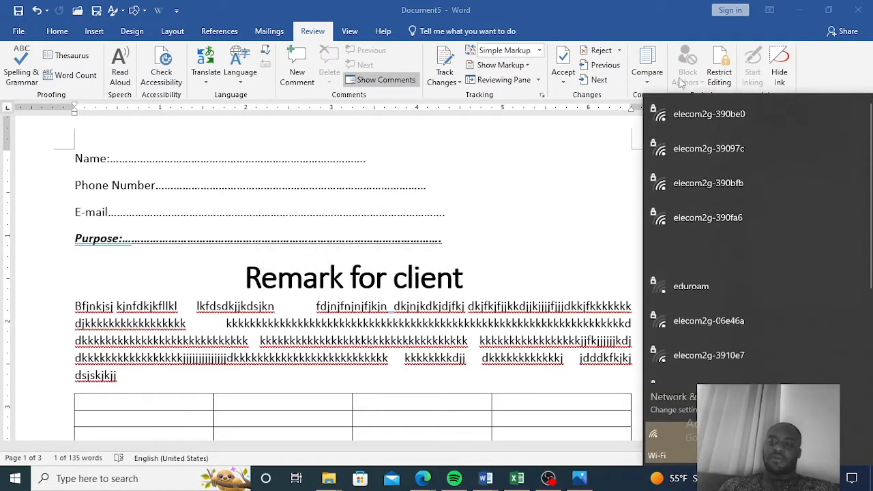
{"action": "left_click", "coordinate": [508, 237]}
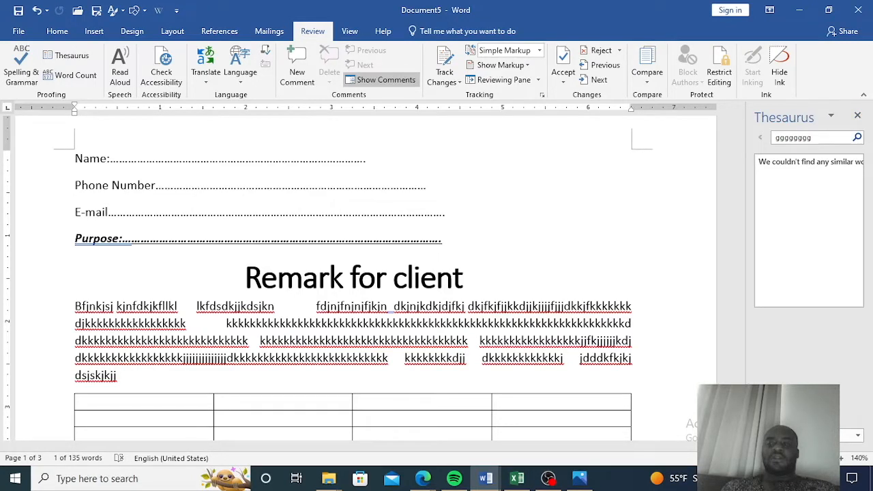
{"action": "left_click", "coordinate": [759, 479]}
{"action": "left_click", "coordinate": [716, 129]}
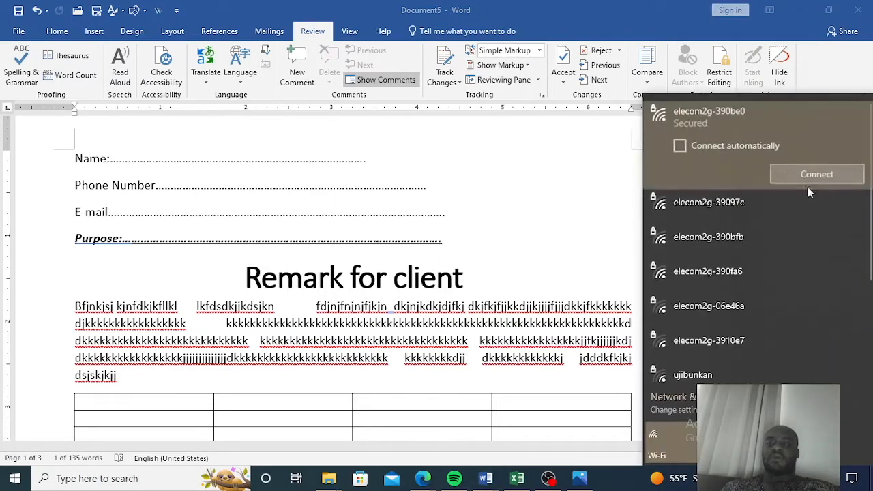
{"action": "left_click", "coordinate": [830, 177]}
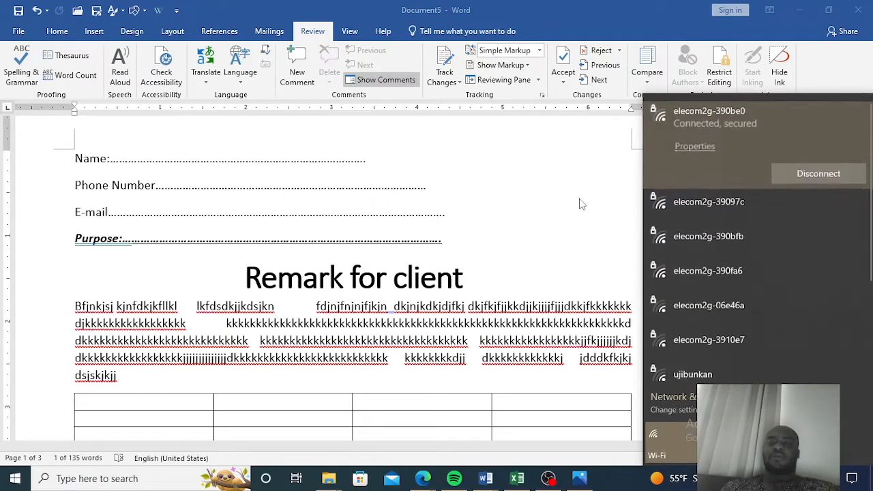
{"action": "left_click", "coordinate": [579, 203]}
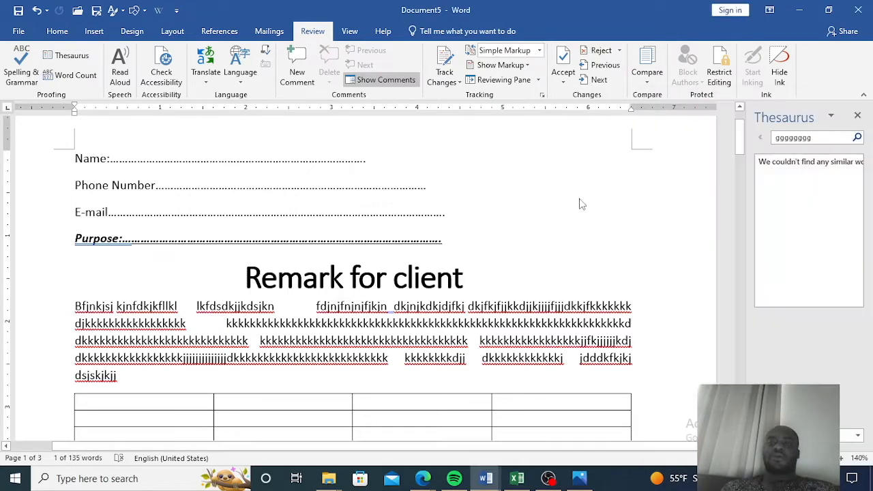
Close the Thesaurus pane, reopen it briefly, and close it again.
{"action": "left_click", "coordinate": [857, 115]}
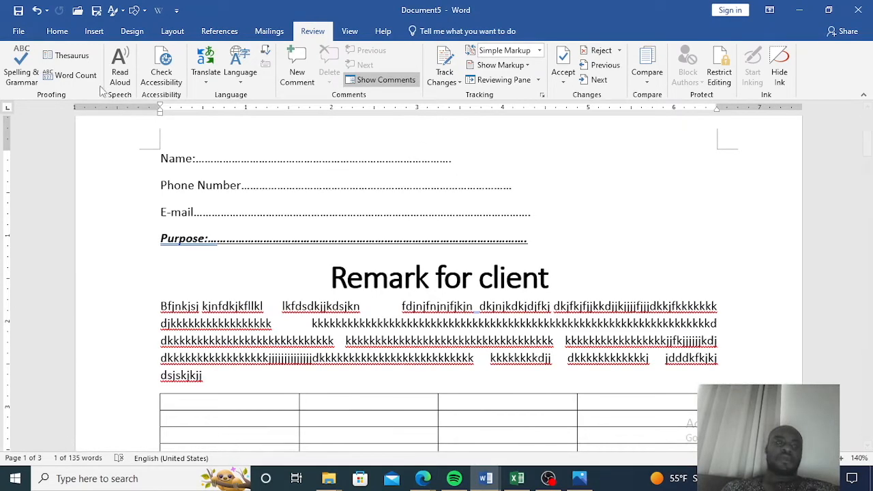
{"action": "left_click", "coordinate": [75, 59]}
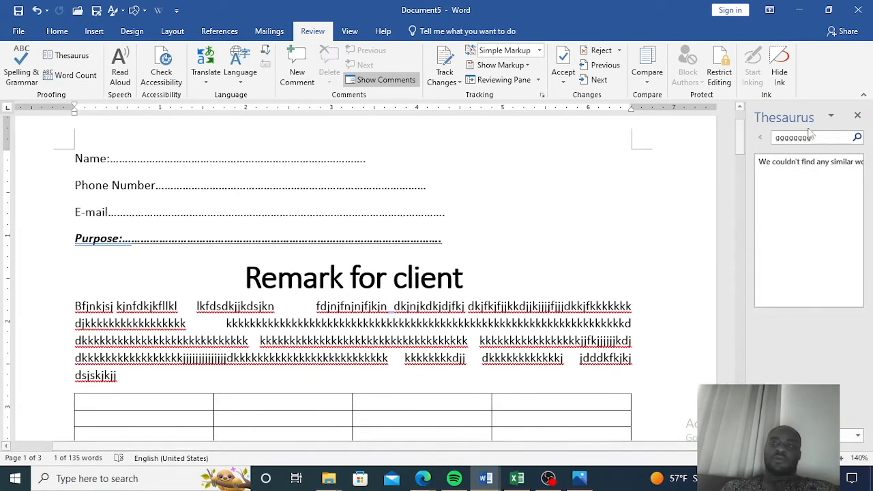
{"action": "left_click", "coordinate": [858, 119]}
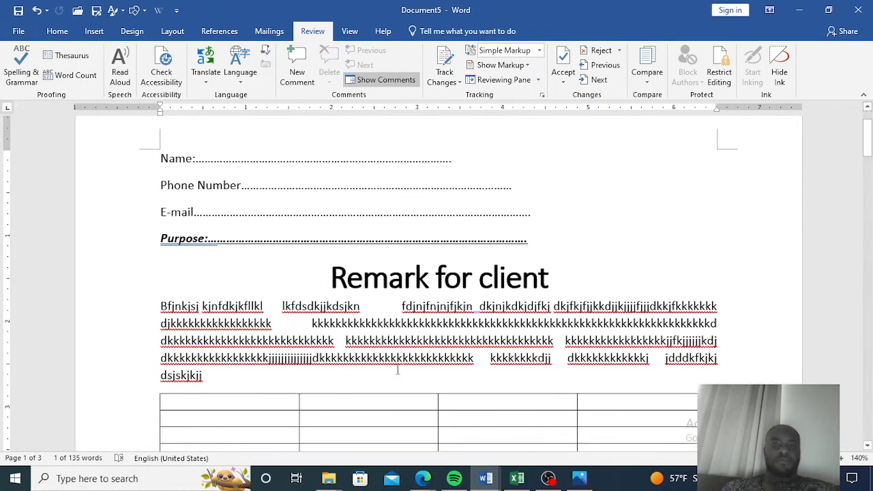
{"action": "scroll", "coordinate": [348, 369], "scroll_direction": "down", "scroll_amount": 1}
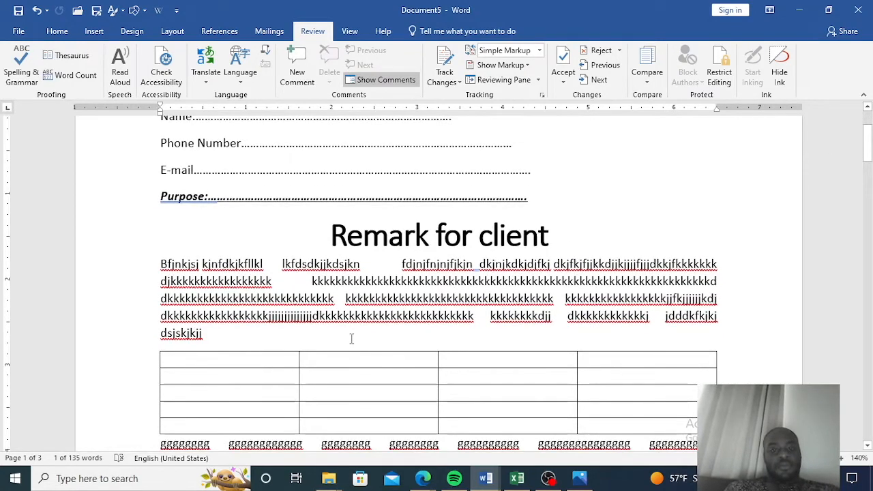
{"action": "scroll", "coordinate": [341, 339], "scroll_direction": "up", "scroll_amount": 1}
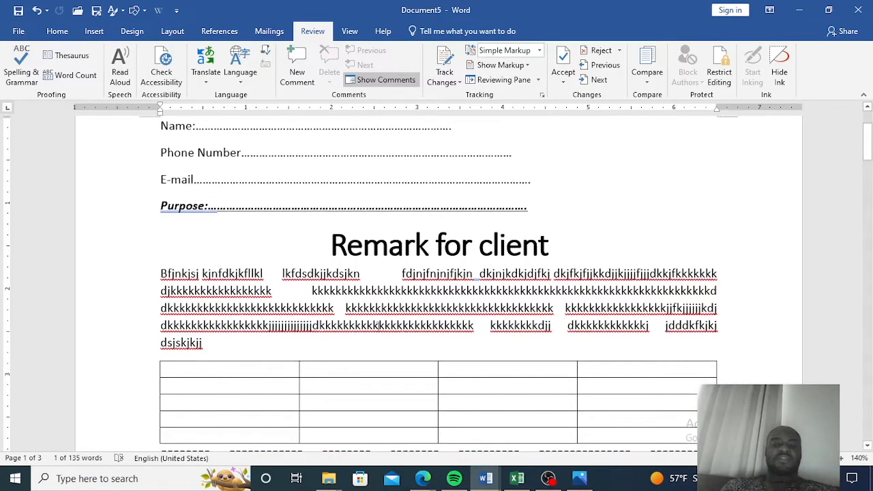
{"action": "scroll", "coordinate": [414, 278], "scroll_direction": "down", "scroll_amount": 15}
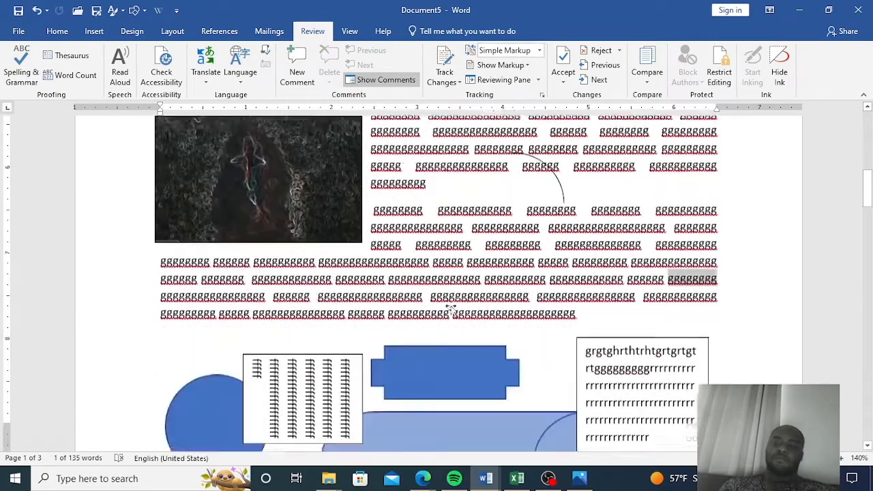
Return to the start of the document and select the whole paragraph beneath the "Remark for client" heading.
{"action": "scroll", "coordinate": [451, 303], "scroll_direction": "down", "scroll_amount": 15}
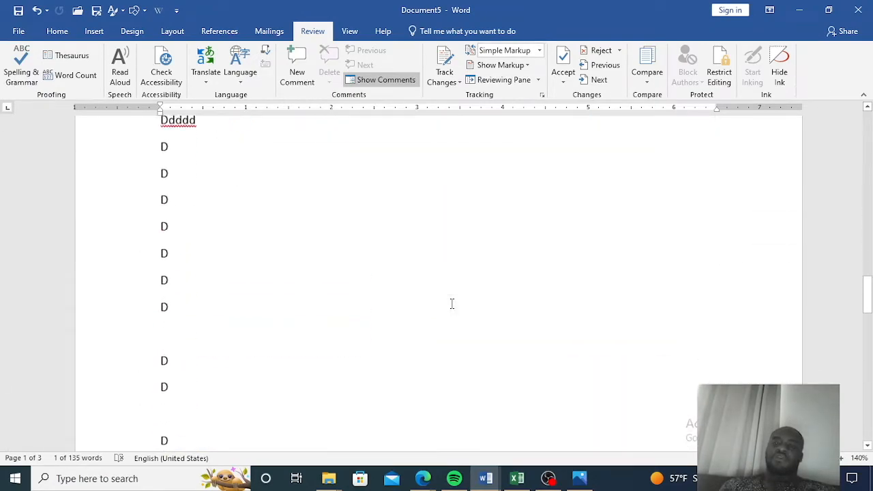
{"action": "scroll", "coordinate": [451, 304], "scroll_direction": "up", "scroll_amount": 20}
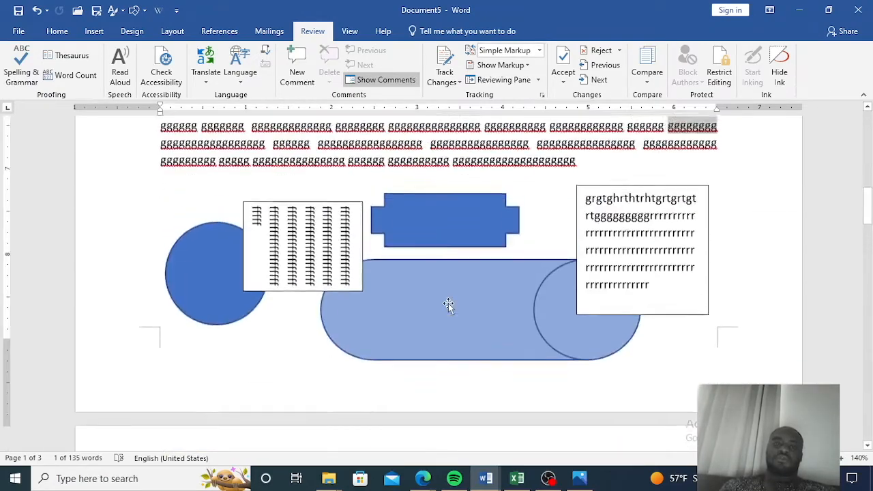
{"action": "scroll", "coordinate": [449, 303], "scroll_direction": "up", "scroll_amount": 3}
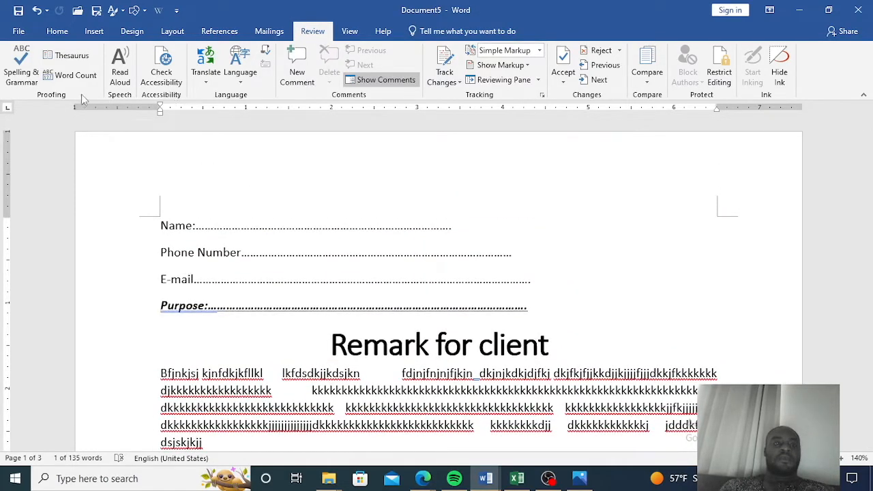
{"action": "left_click", "coordinate": [62, 35]}
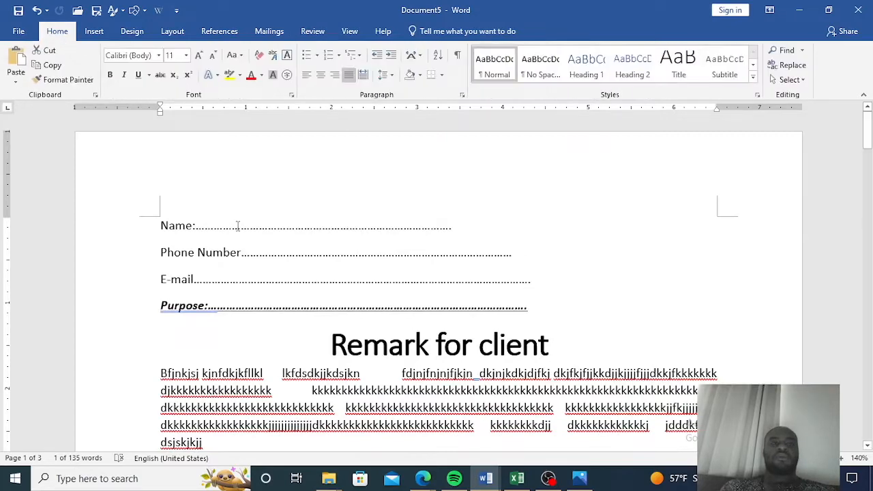
{"action": "scroll", "coordinate": [240, 169], "scroll_direction": "down", "scroll_amount": 1}
{"action": "scroll", "coordinate": [240, 169], "scroll_direction": "down", "scroll_amount": 1}
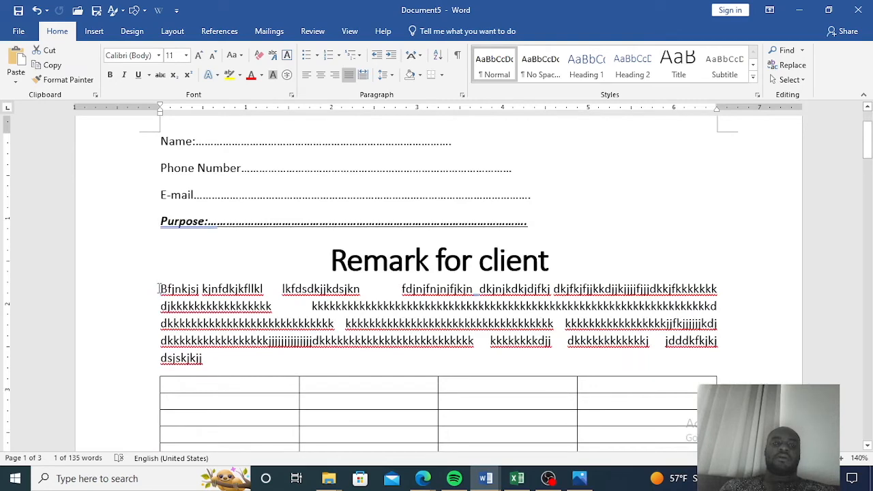
{"action": "left_click_drag", "start_coordinate": [165, 292], "coordinate": [209, 359]}
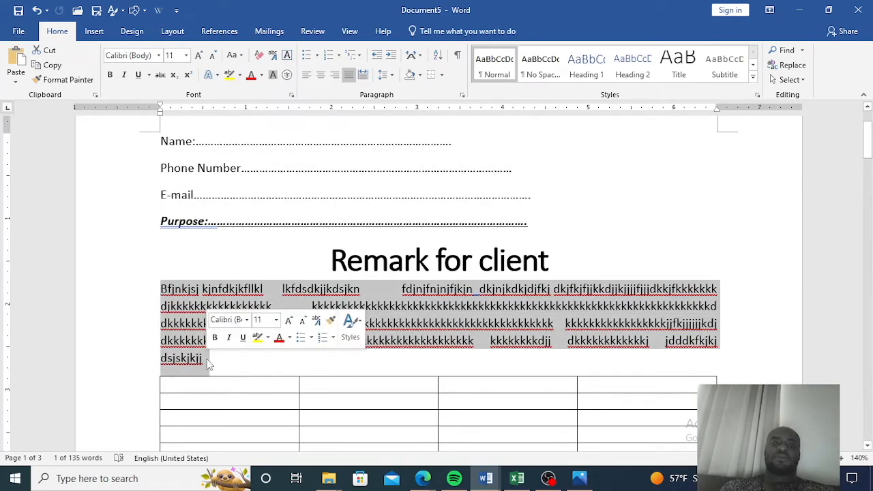
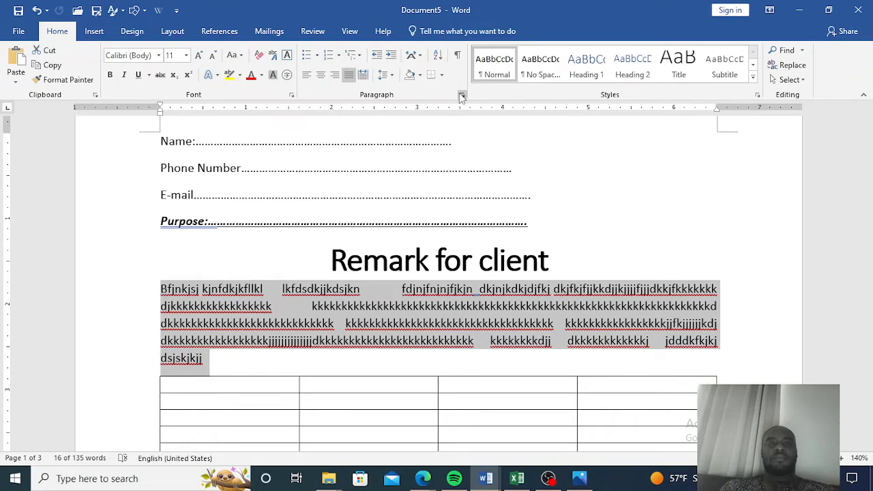
Set the line spacing of the selected paragraph to 2.0.
{"action": "left_click", "coordinate": [393, 76]}
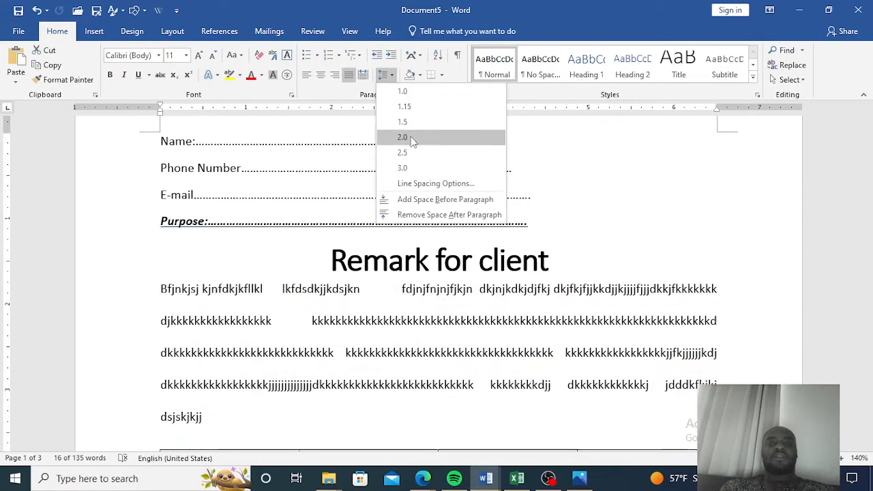
{"action": "left_click", "coordinate": [412, 141]}
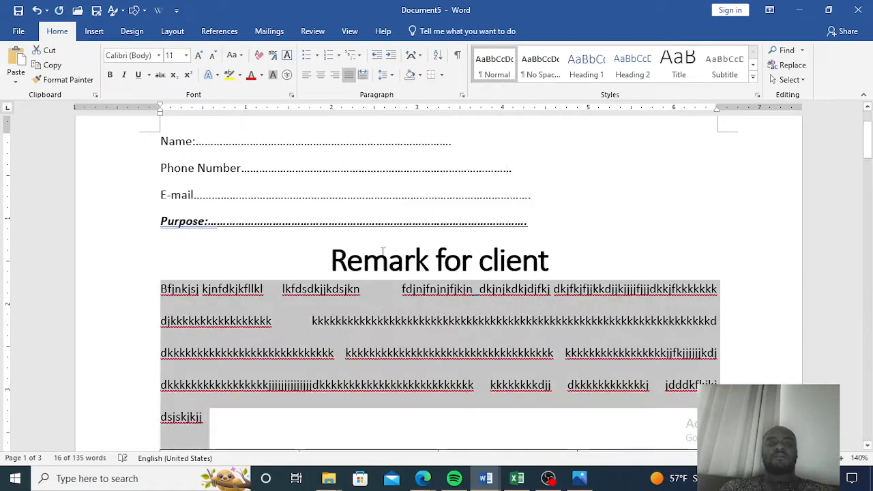
{"action": "scroll", "coordinate": [280, 387], "scroll_direction": "down", "scroll_amount": 1}
{"action": "scroll", "coordinate": [280, 387], "scroll_direction": "down", "scroll_amount": 1}
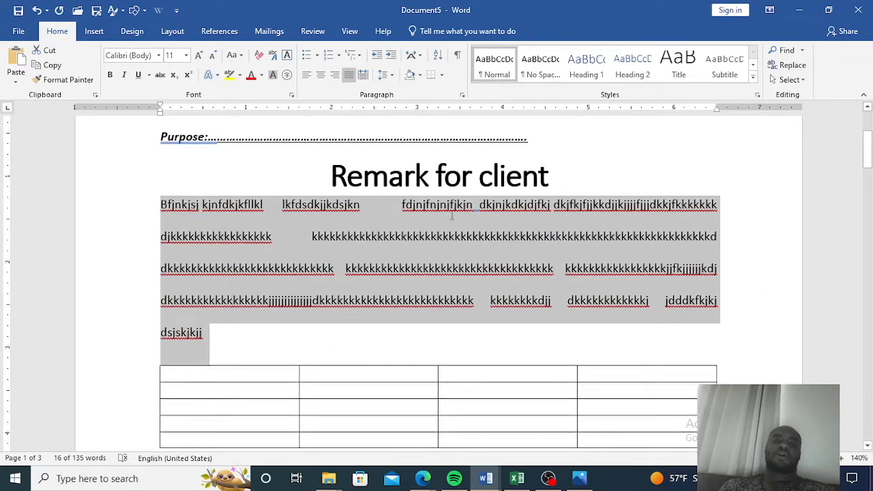
{"action": "scroll", "coordinate": [445, 217], "scroll_direction": "up", "scroll_amount": 4}
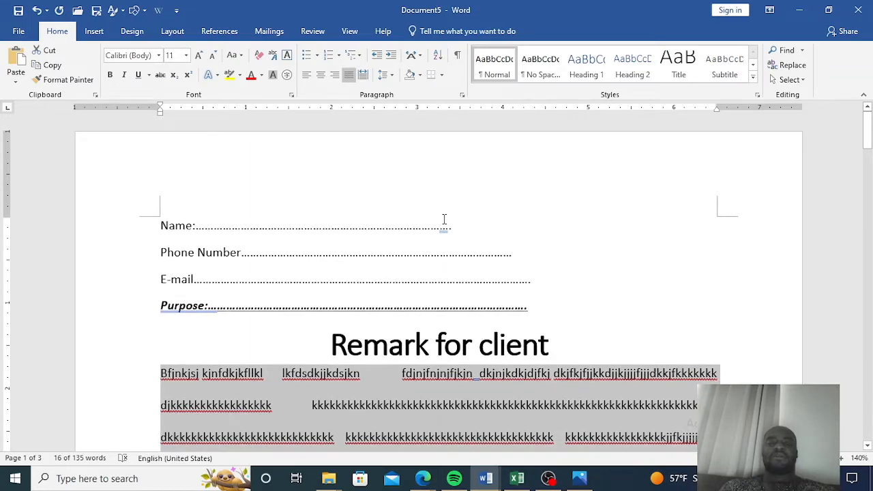
Change the selected paragraph's font to Lucida Calligraphy.
{"action": "left_click", "coordinate": [261, 76]}
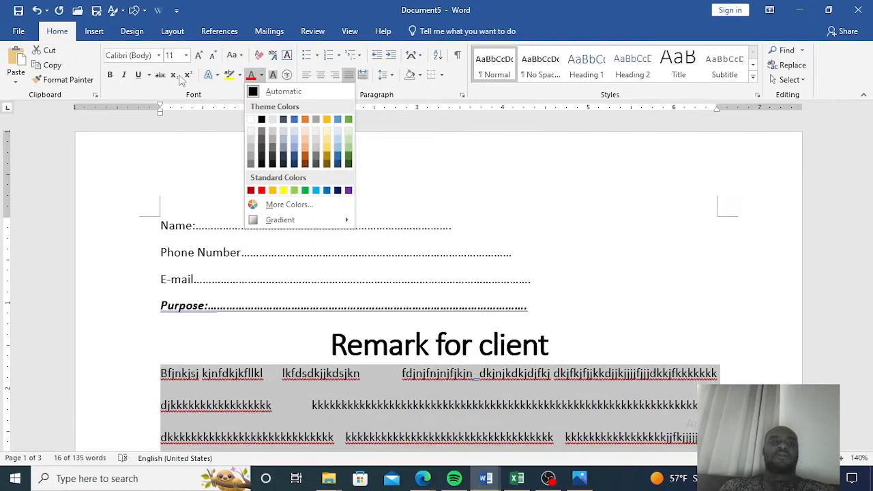
{"action": "left_click", "coordinate": [160, 58]}
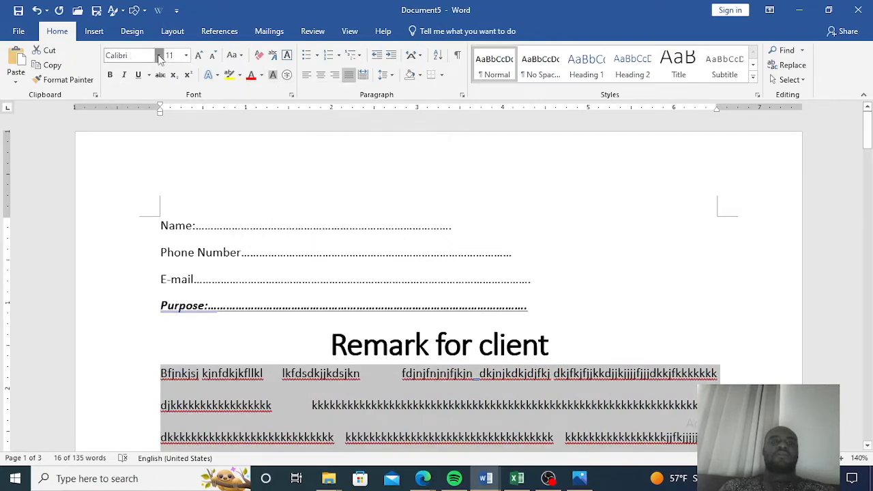
{"action": "left_click", "coordinate": [160, 58]}
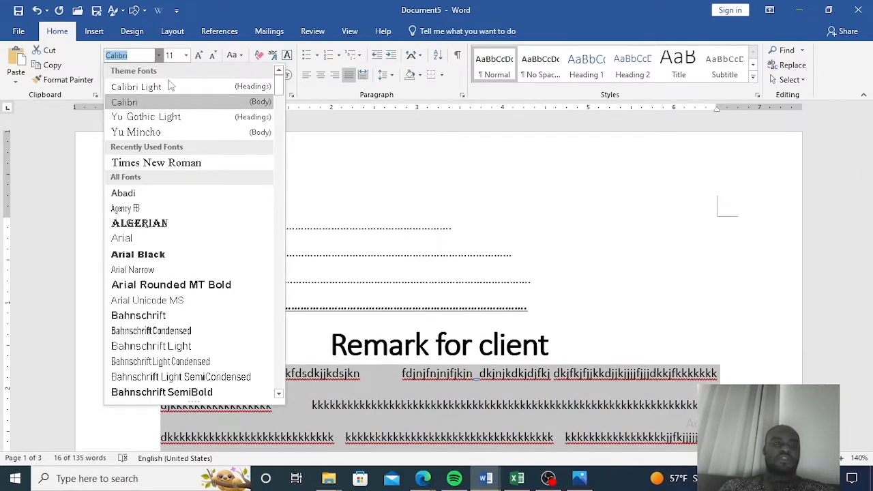
{"action": "scroll", "coordinate": [170, 273], "scroll_direction": "down", "scroll_amount": 15}
{"action": "scroll", "coordinate": [169, 272], "scroll_direction": "down", "scroll_amount": 15}
{"action": "scroll", "coordinate": [167, 273], "scroll_direction": "down", "scroll_amount": 20}
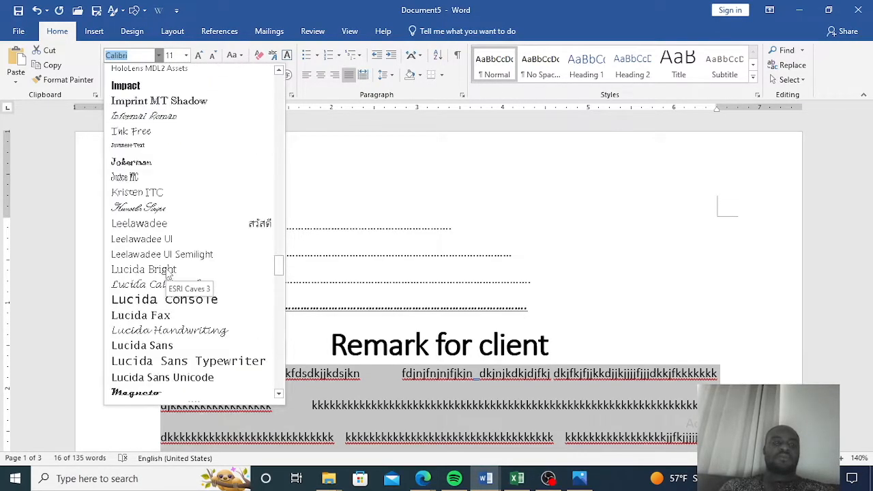
{"action": "left_click", "coordinate": [144, 285]}
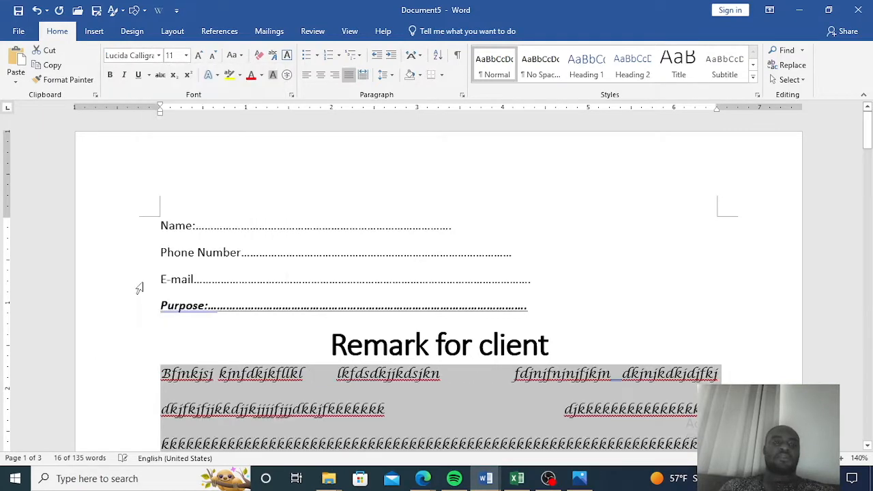
Set the selected paragraph's font size to 14.
{"action": "left_click", "coordinate": [186, 57]}
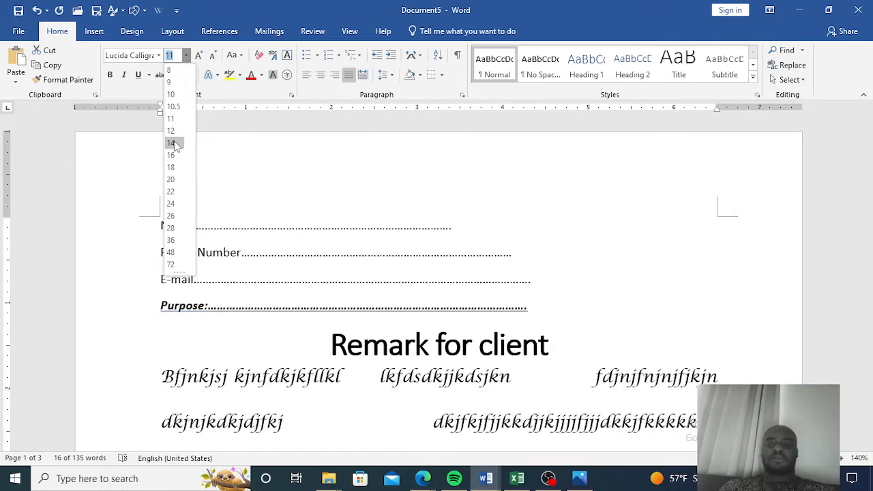
{"action": "left_click", "coordinate": [172, 144]}
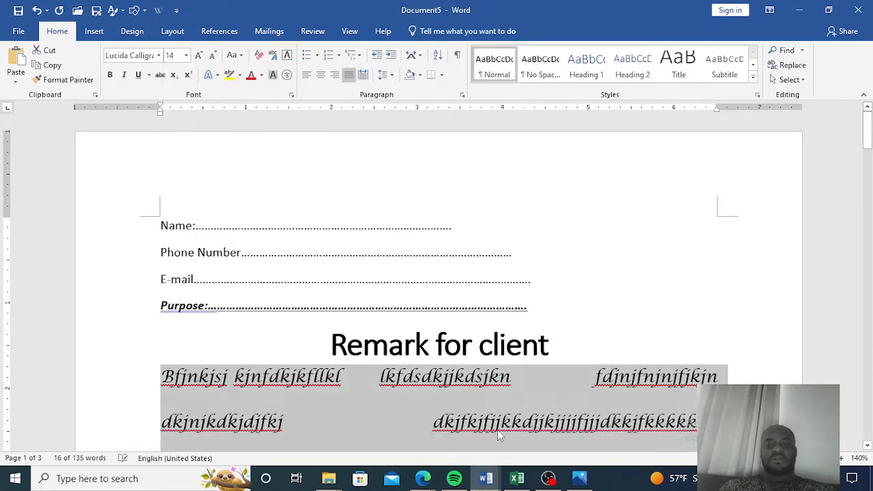
{"action": "scroll", "coordinate": [538, 377], "scroll_direction": "down", "scroll_amount": 5}
{"action": "scroll", "coordinate": [536, 381], "scroll_direction": "up", "scroll_amount": 5}
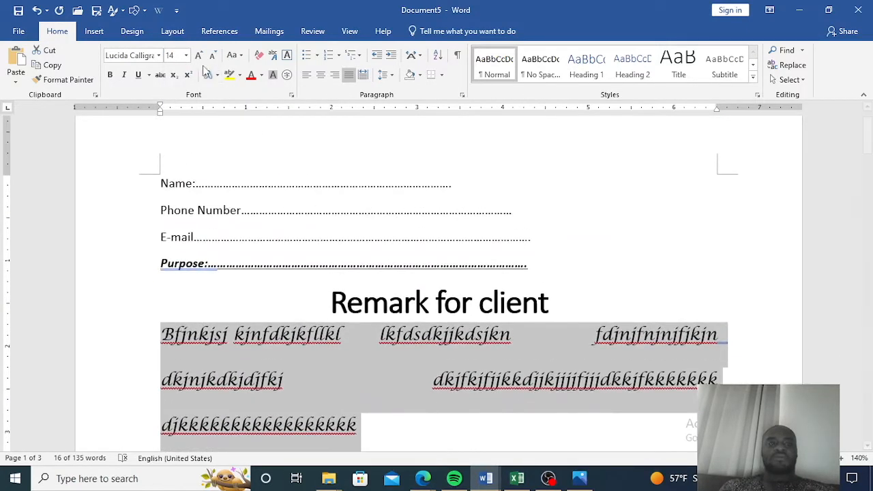
Set the selected paragraph's font size to 12.
{"action": "left_click", "coordinate": [186, 56]}
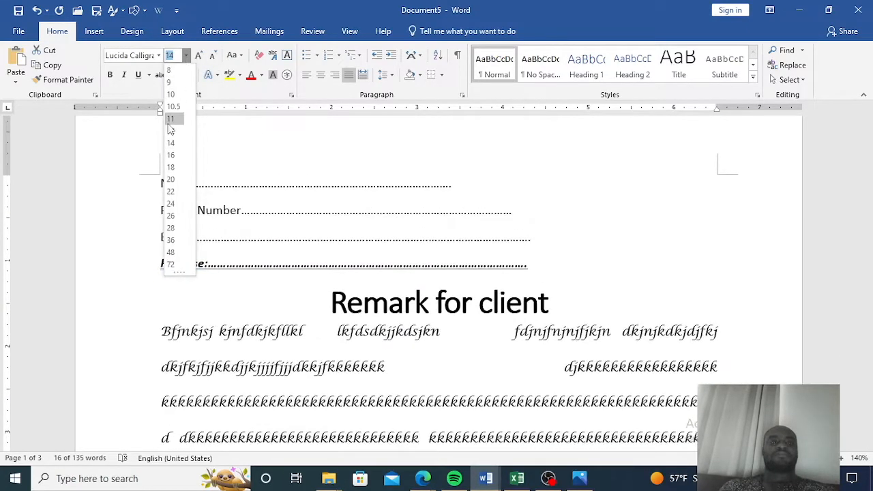
{"action": "left_click", "coordinate": [171, 132]}
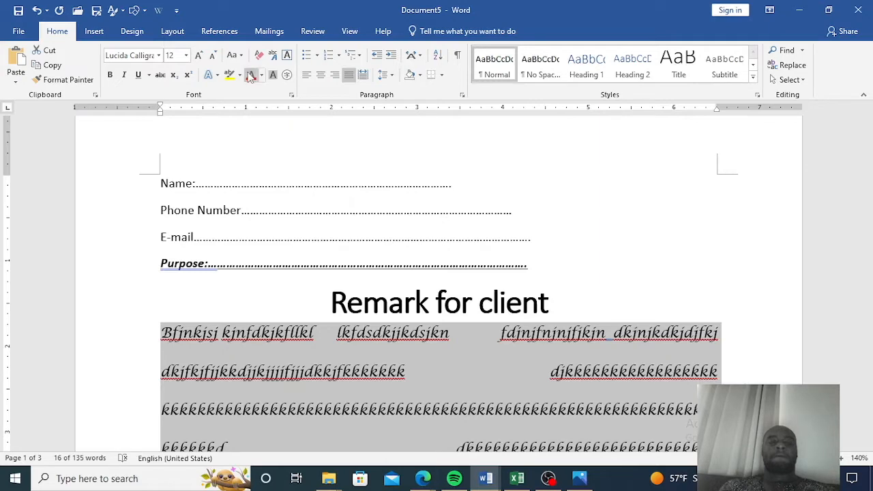
{"action": "scroll", "coordinate": [220, 58], "scroll_direction": "down", "scroll_amount": 2}
{"action": "scroll", "coordinate": [220, 58], "scroll_direction": "down", "scroll_amount": 3}
{"action": "scroll", "coordinate": [246, 51], "scroll_direction": "up", "scroll_amount": 5}
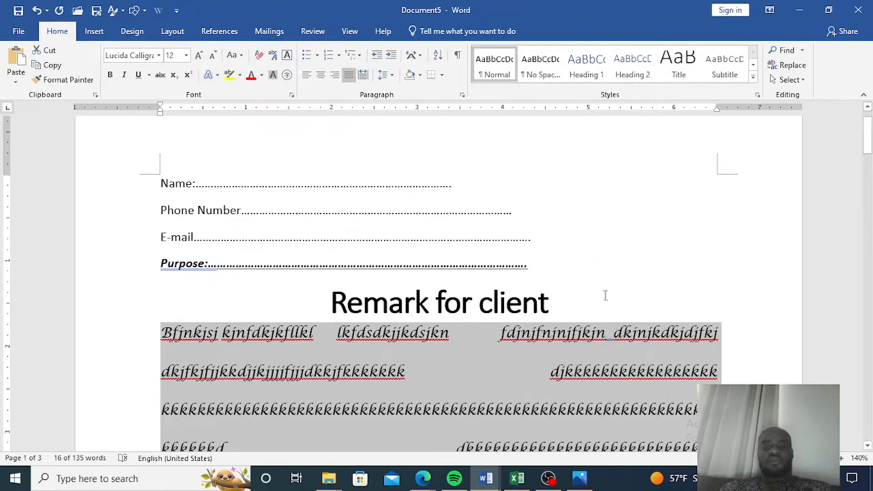
Type x2 at the end of the Name line.
{"action": "left_click", "coordinate": [470, 182]}
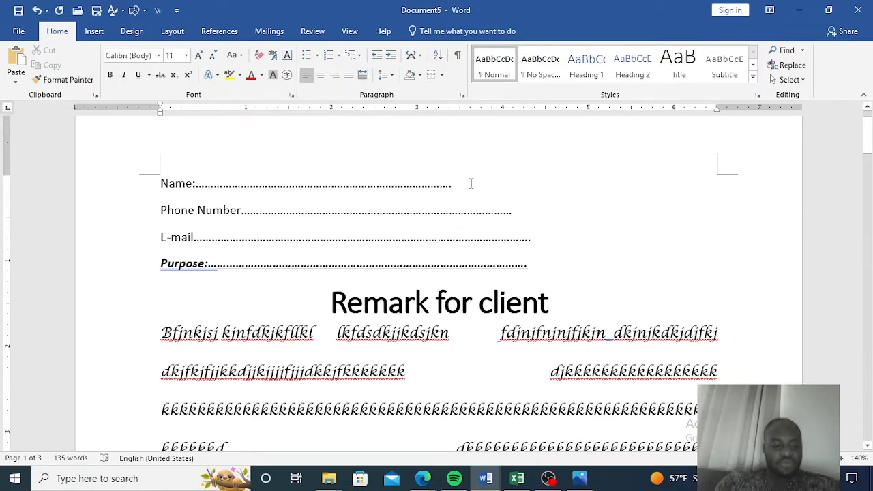
{"action": "type", "text": "x2"}
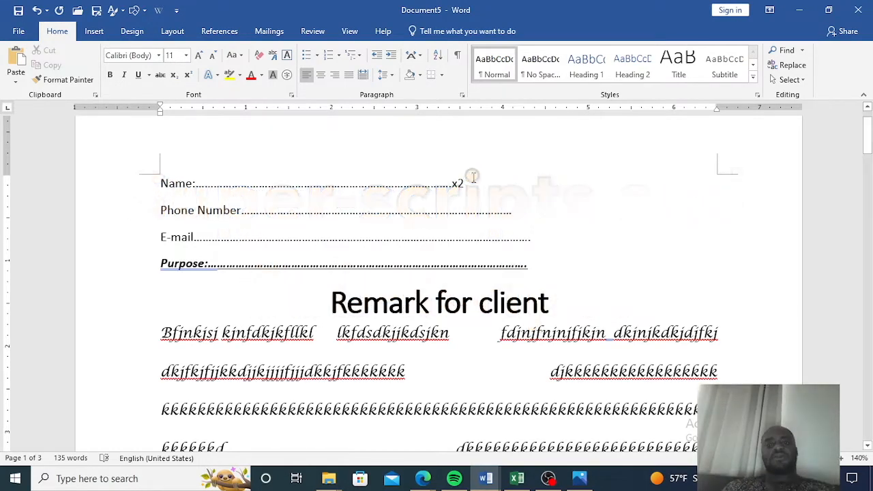
Select the x2 text and set its font size to 22.
{"action": "left_click_drag", "start_coordinate": [463, 185], "coordinate": [450, 187]}
{"action": "left_click", "coordinate": [469, 175]}
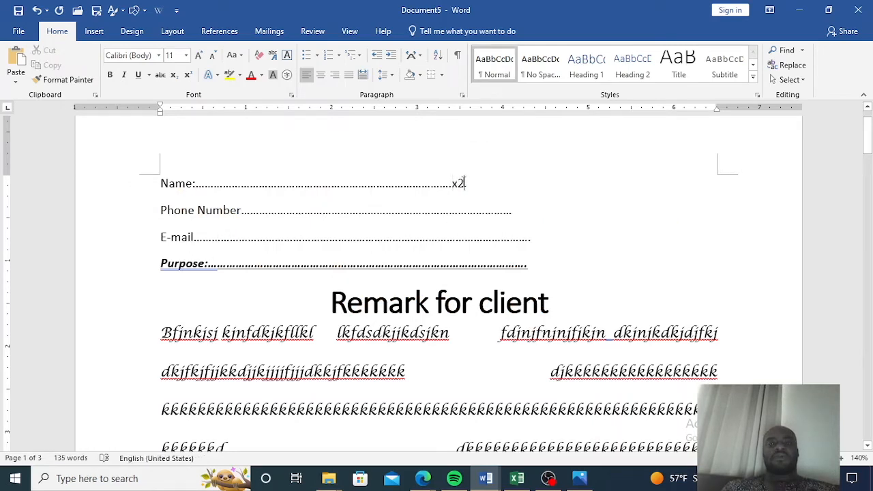
{"action": "left_click_drag", "start_coordinate": [463, 183], "coordinate": [451, 185]}
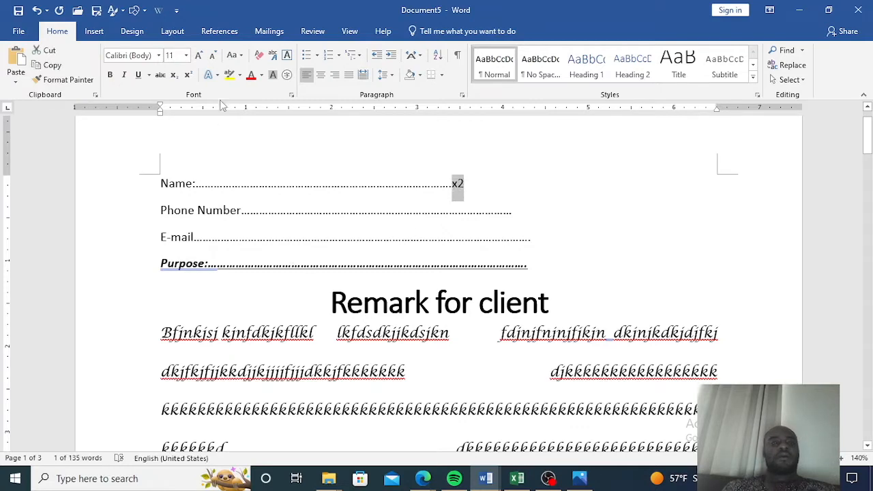
{"action": "left_click", "coordinate": [186, 56]}
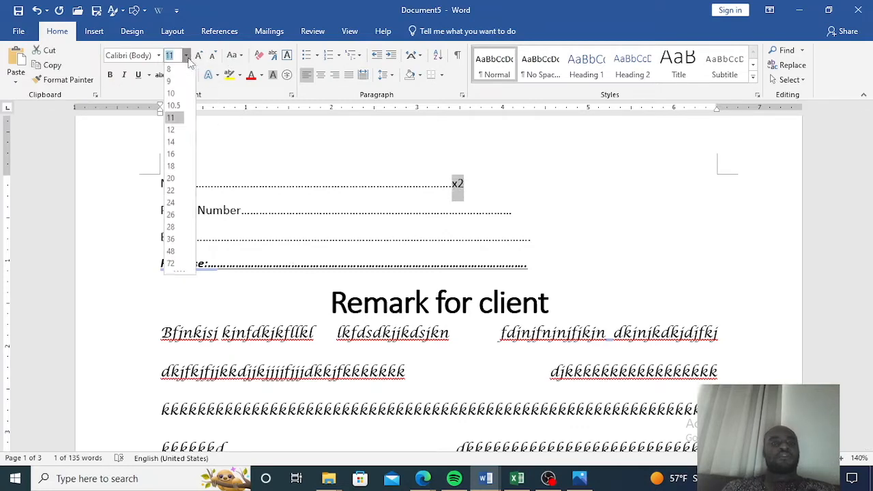
{"action": "left_click", "coordinate": [171, 191]}
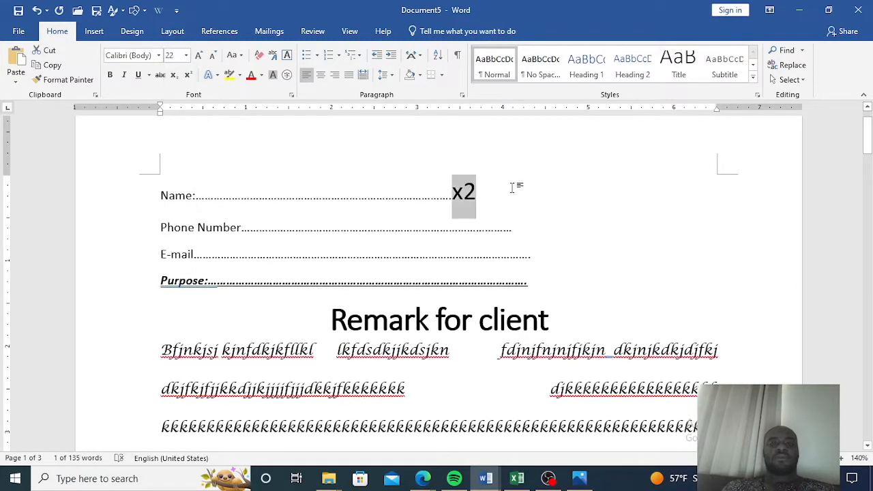
Select the 2 and apply superscript, then switch it to subscript.
{"action": "left_click", "coordinate": [483, 190]}
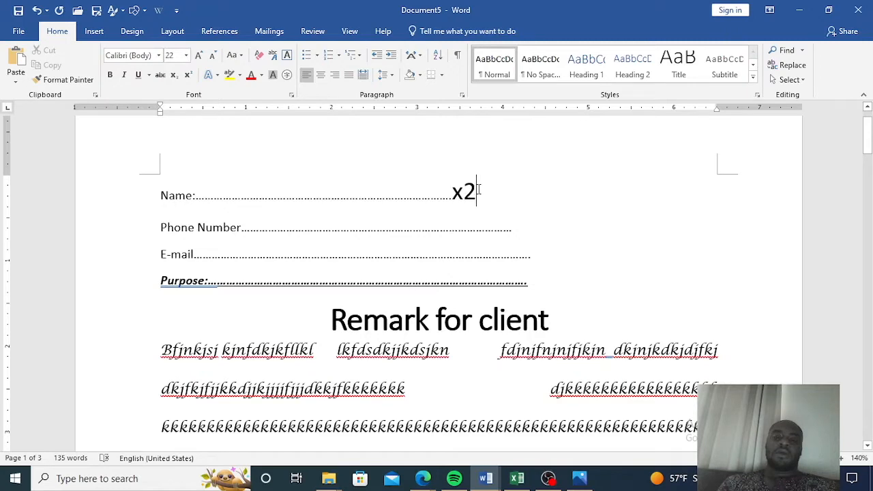
{"action": "left_click_drag", "start_coordinate": [476, 193], "coordinate": [464, 192]}
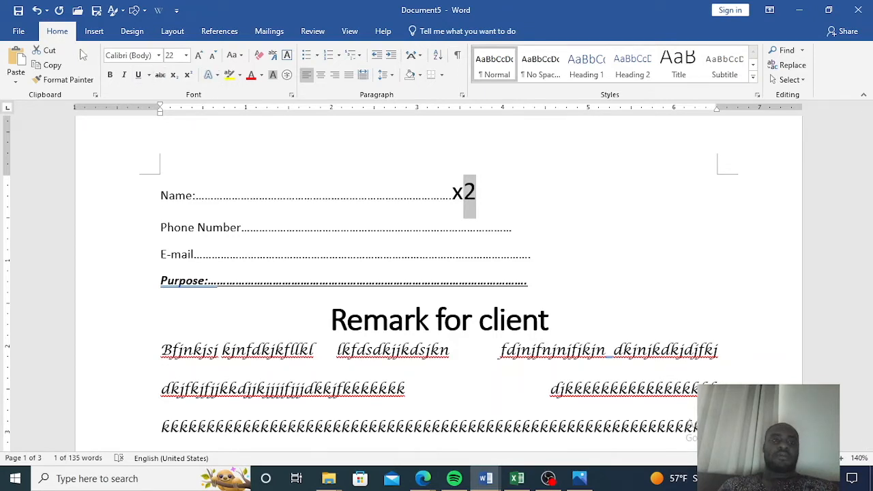
{"action": "left_click", "coordinate": [190, 77]}
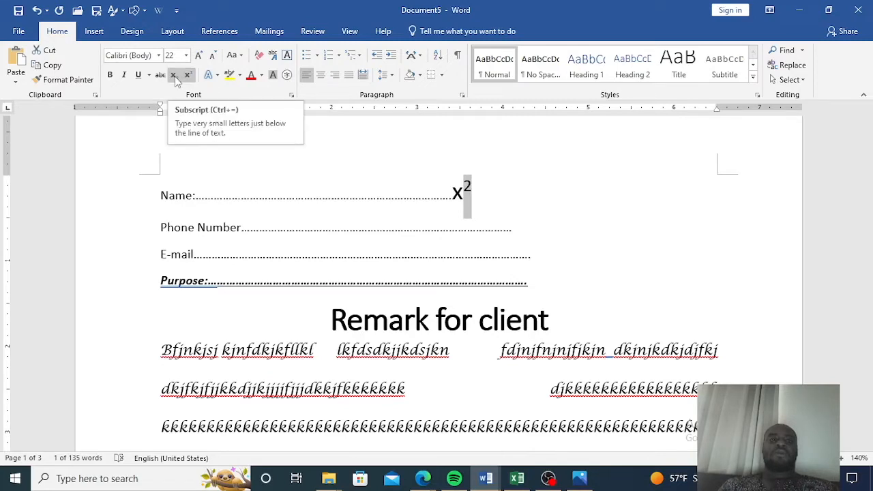
{"action": "left_click", "coordinate": [175, 76]}
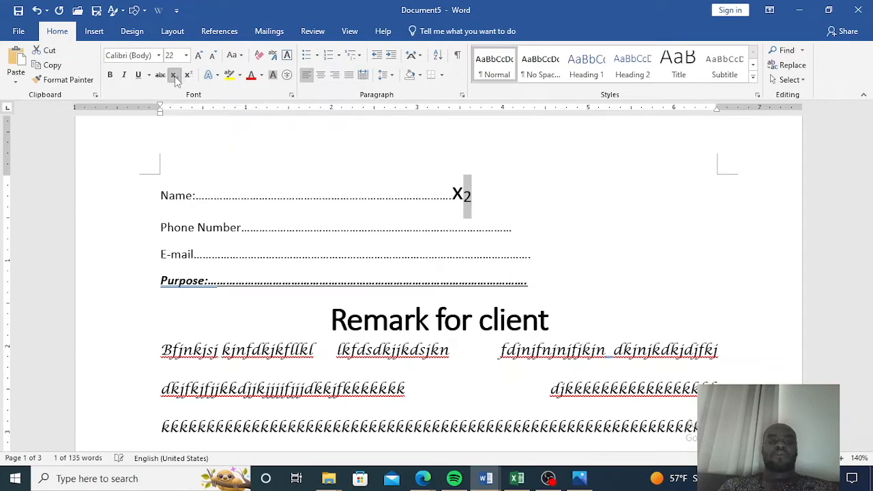
{"action": "left_click", "coordinate": [510, 190]}
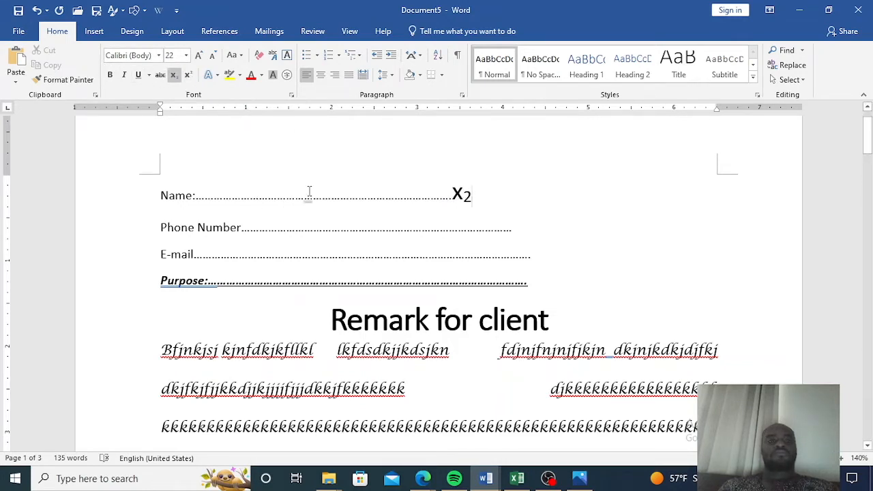
Shrink the font at the cursor and widen the text area by moving the left and right margins outward.
{"action": "left_click", "coordinate": [217, 58]}
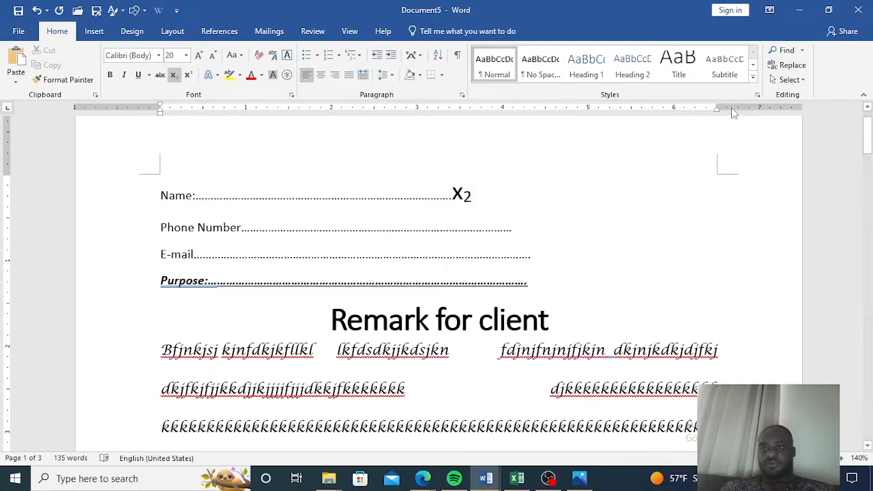
{"action": "left_click_drag", "start_coordinate": [718, 107], "coordinate": [759, 109]}
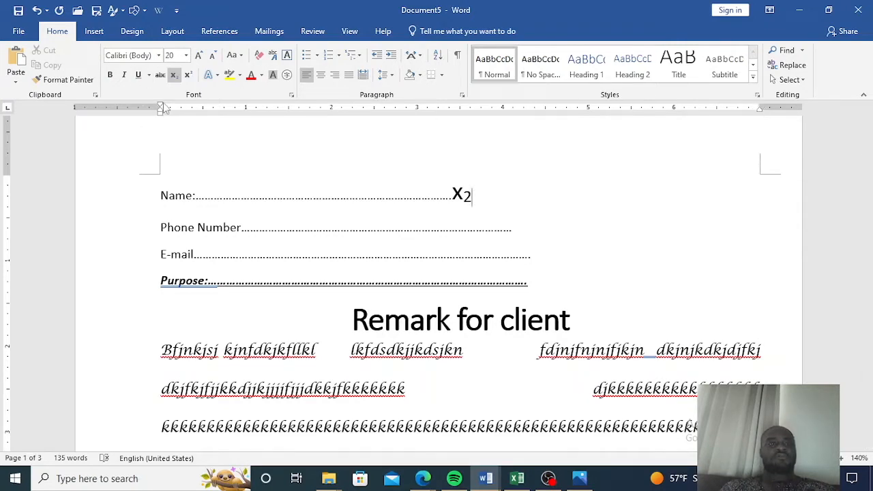
{"action": "left_click_drag", "start_coordinate": [160, 107], "coordinate": [133, 109]}
{"action": "left_click_drag", "start_coordinate": [6, 175], "coordinate": [6, 158]}
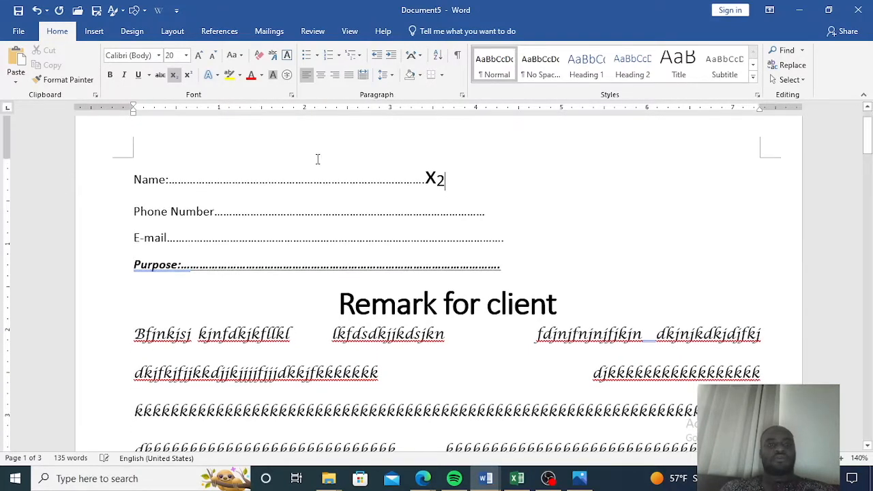
Open the page header area, then return to the document body.
{"action": "scroll", "coordinate": [118, 276], "scroll_direction": "down", "scroll_amount": 6}
{"action": "scroll", "coordinate": [79, 312], "scroll_direction": "up", "scroll_amount": 6}
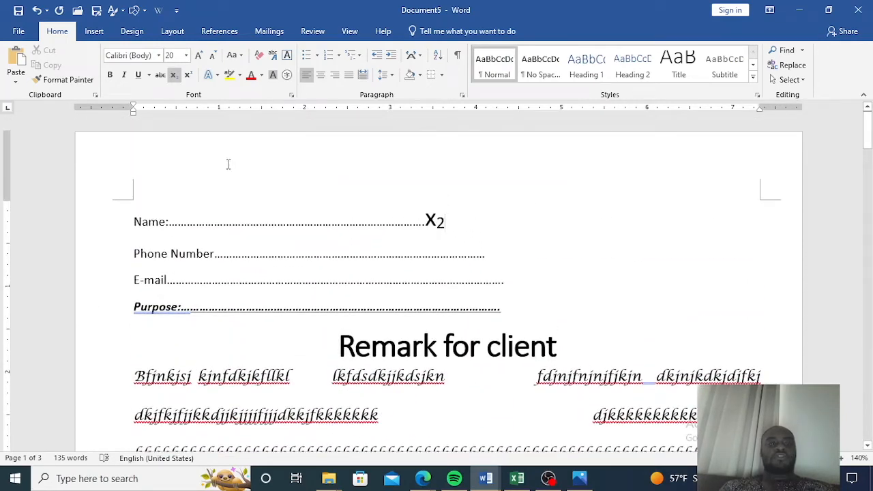
{"action": "double_click", "coordinate": [229, 166]}
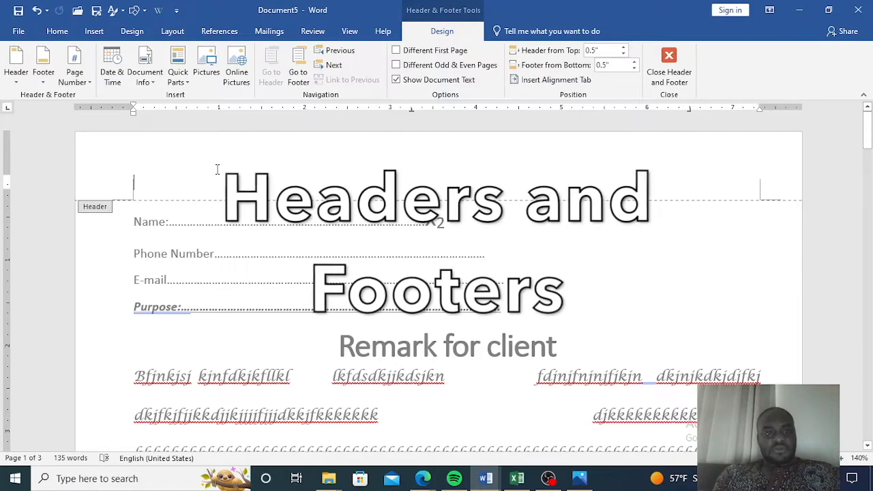
{"action": "double_click", "coordinate": [616, 296]}
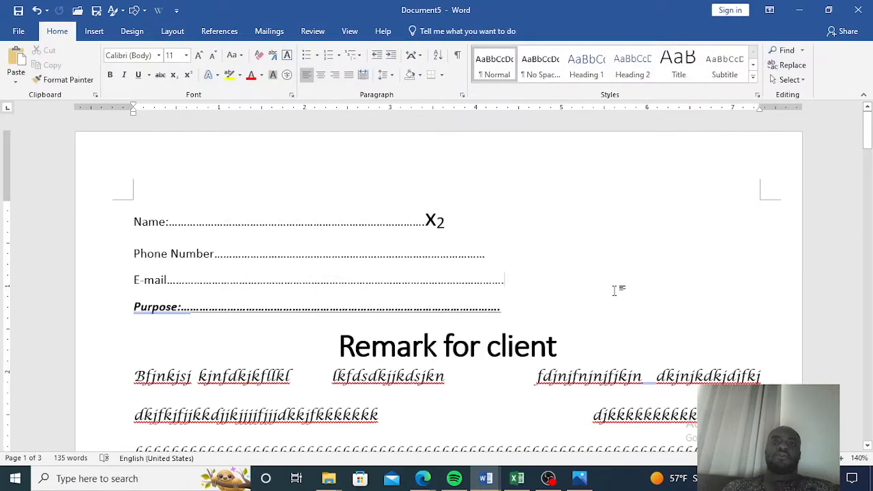
Open the page header and type a line of sample text ending in a run of A's into it.
{"action": "double_click", "coordinate": [353, 151]}
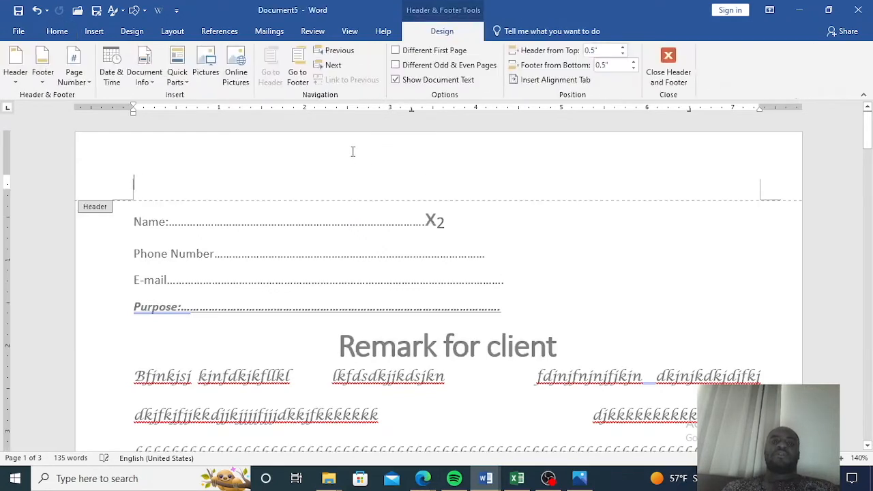
{"action": "type", "text": "hjhjv"}
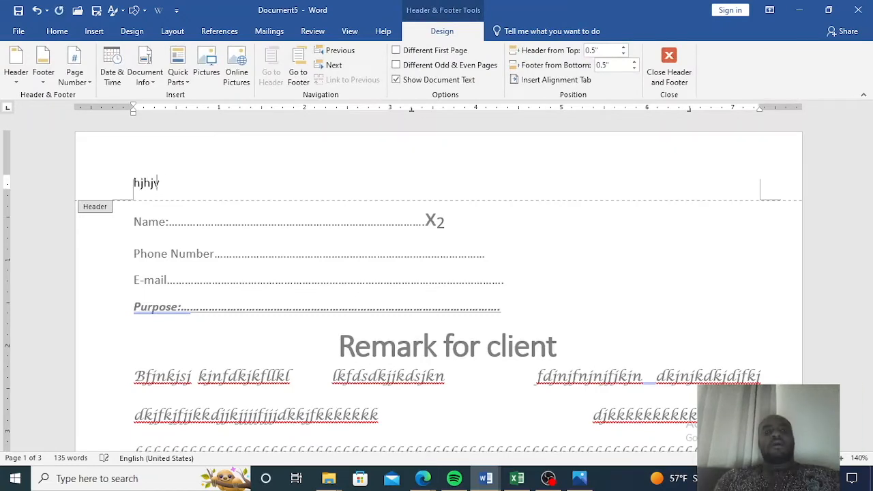
{"action": "type", "text": "hfhhhjhjjhjjkhfjh"}
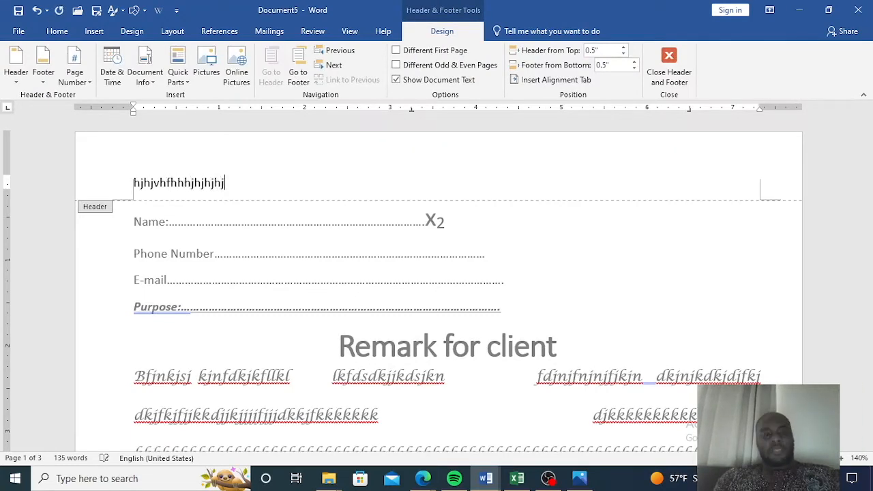
{"action": "type", "text": "j  fh "}
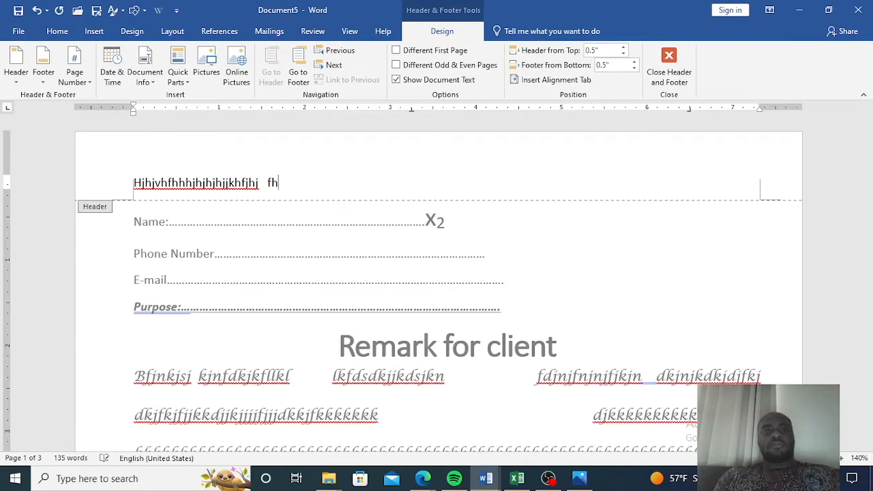
{"action": "type", "text": "AAAAAAAAAAAAAAAAAAAAAAAAAAAAAAAAAAAAaaaaa"}
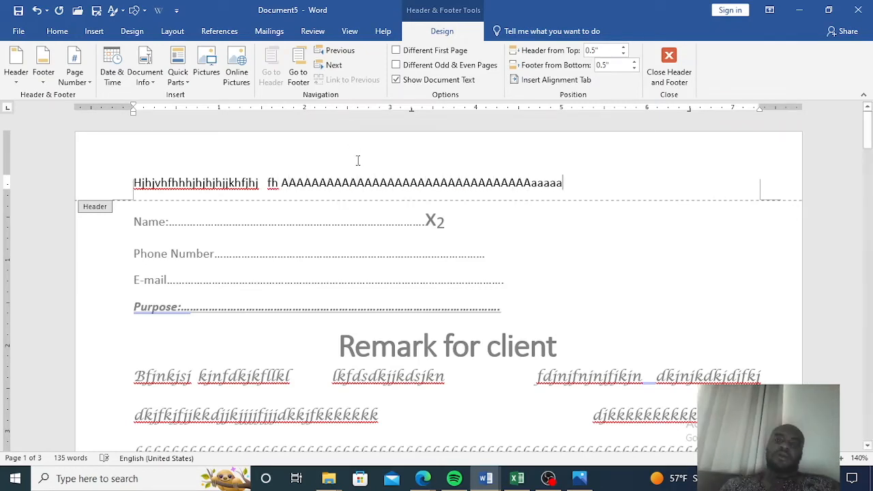
Select the whole header line, make it bold, and return to the document body.
{"action": "left_click_drag", "start_coordinate": [584, 182], "coordinate": [135, 183]}
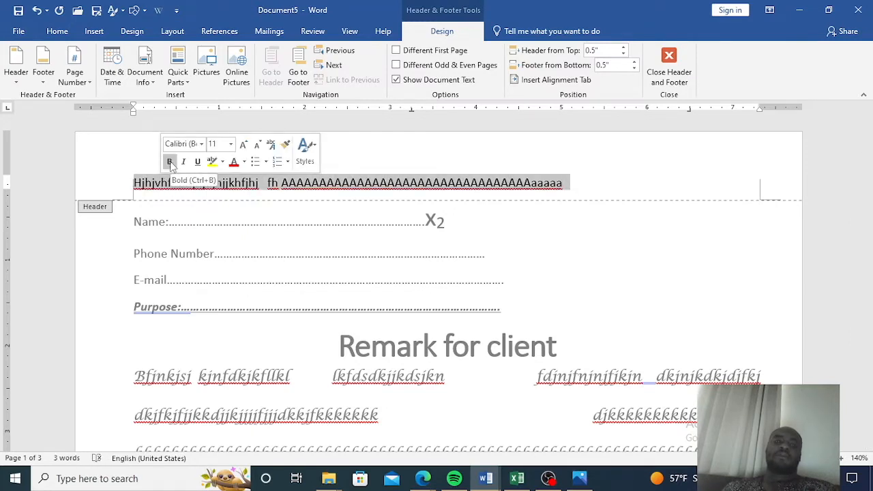
{"action": "left_click", "coordinate": [169, 162]}
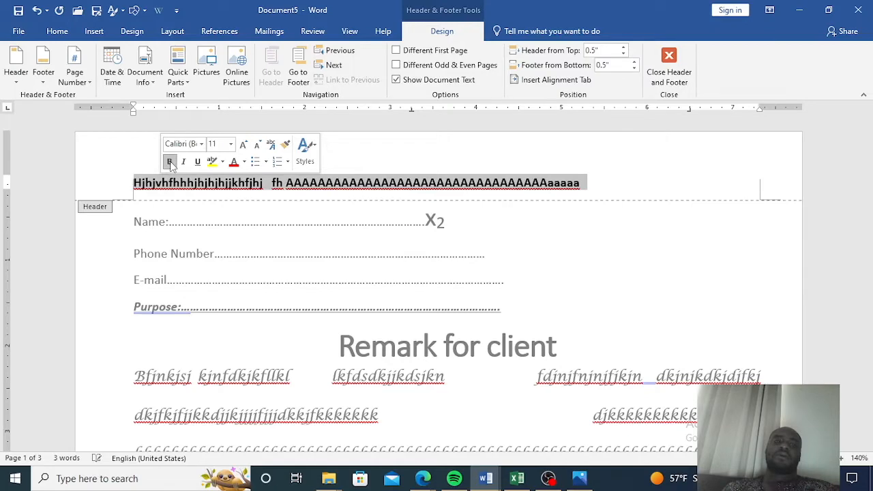
{"action": "double_click", "coordinate": [617, 275]}
Open the footer at the bottom of page 3, type the sample text jijkjfdjkfjgkfjgjgjgkjgkgfjfgjkjfgjikj, and return to the body.
{"action": "scroll", "coordinate": [601, 273], "scroll_direction": "down", "scroll_amount": 15}
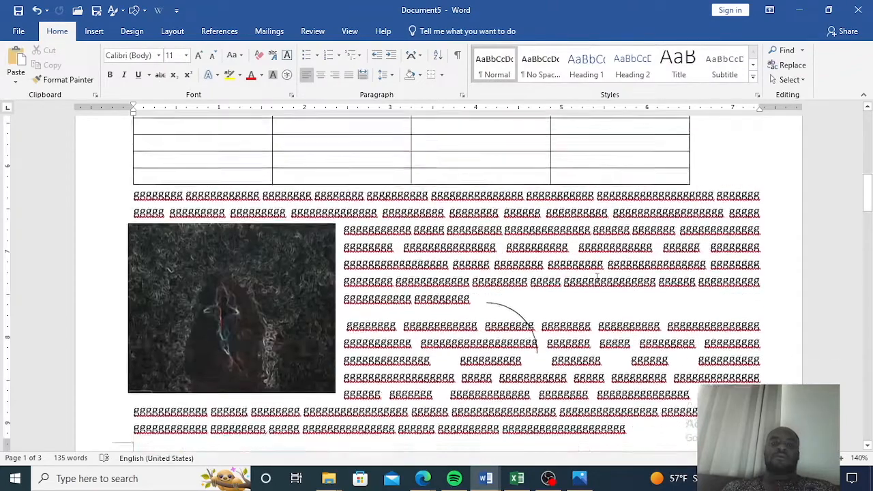
{"action": "scroll", "coordinate": [595, 273], "scroll_direction": "down", "scroll_amount": 10}
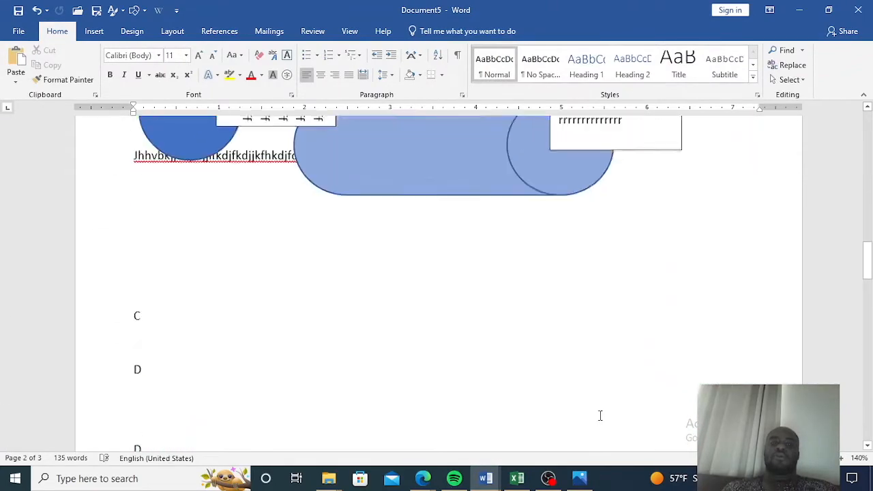
{"action": "scroll", "coordinate": [600, 414], "scroll_direction": "down", "scroll_amount": 5}
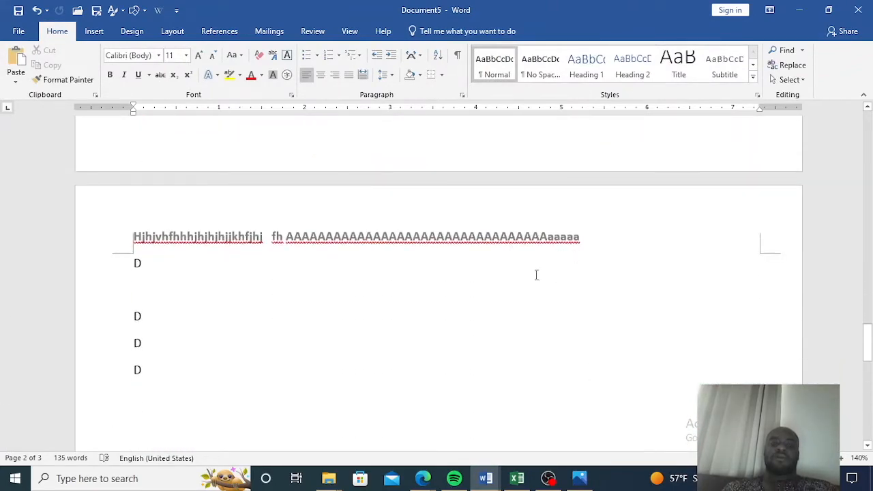
{"action": "scroll", "coordinate": [573, 301], "scroll_direction": "down", "scroll_amount": 10}
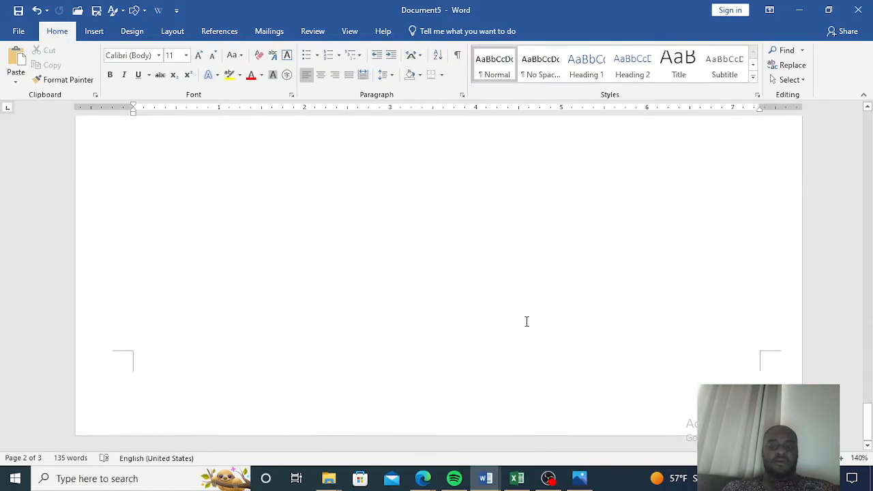
{"action": "double_click", "coordinate": [384, 405]}
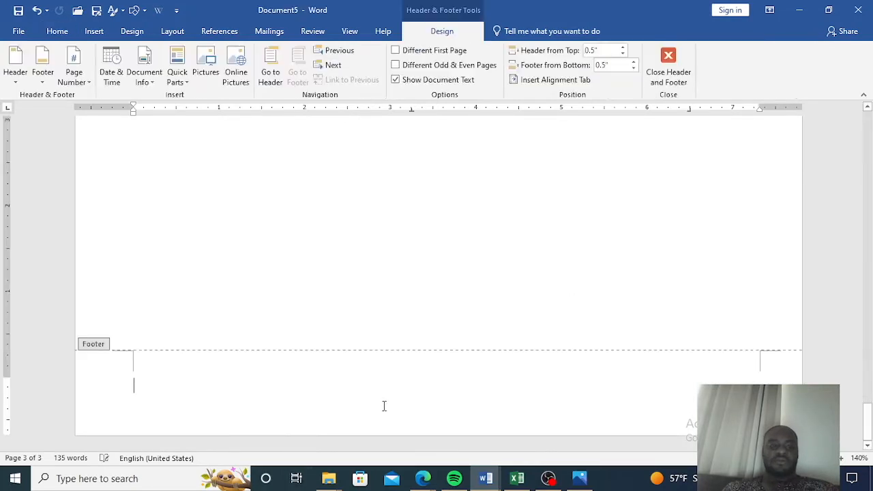
{"action": "type", "text": "jijkjfdjkfj"}
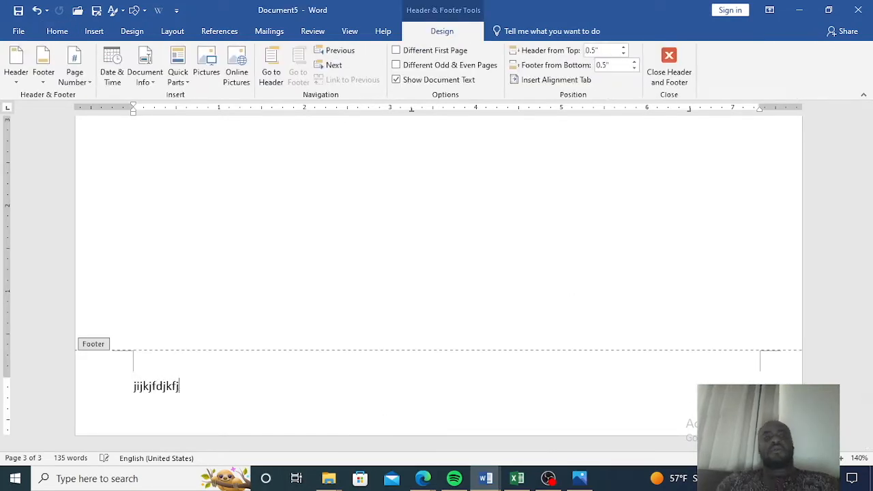
{"action": "type", "text": "gkfjgjgjgkjgkgfjfgjkjfgjikj"}
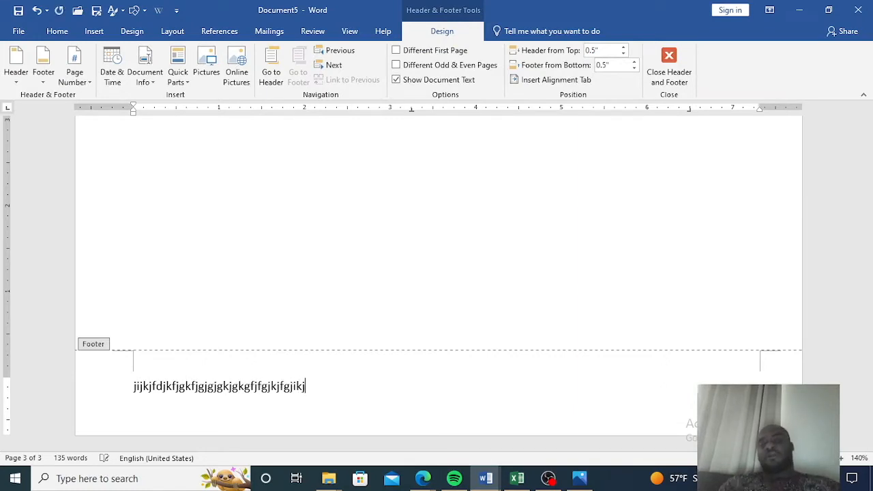
{"action": "double_click", "coordinate": [462, 255]}
Scroll through the document pages to examine the headers and footers.
{"action": "scroll", "coordinate": [462, 254], "scroll_direction": "up", "scroll_amount": 8}
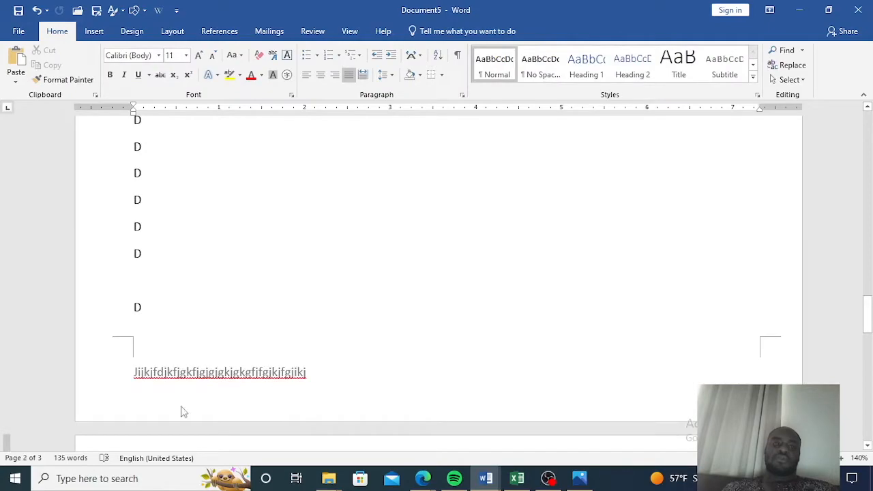
{"action": "scroll", "coordinate": [471, 300], "scroll_direction": "up", "scroll_amount": 20}
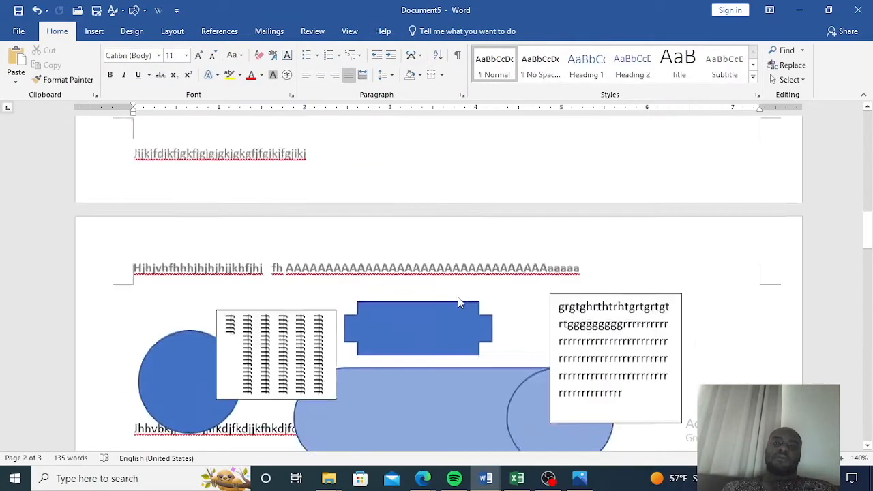
{"action": "scroll", "coordinate": [453, 301], "scroll_direction": "up", "scroll_amount": 3}
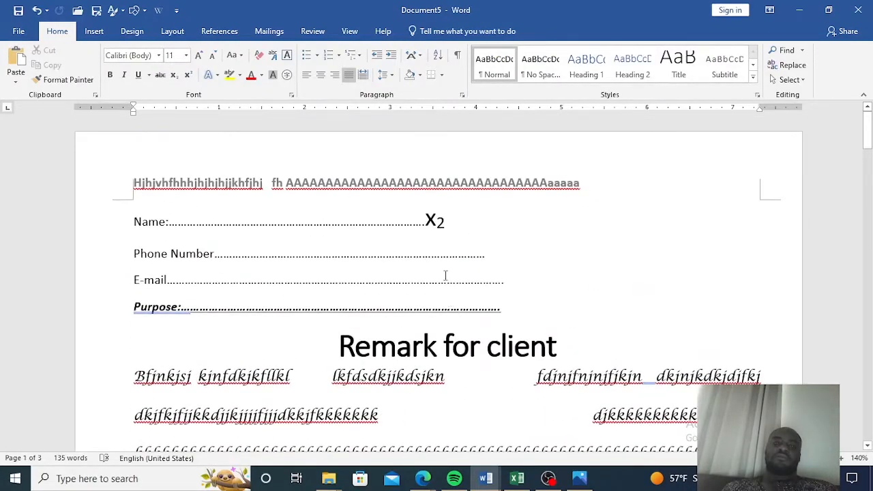
{"action": "scroll", "coordinate": [445, 275], "scroll_direction": "down", "scroll_amount": 8}
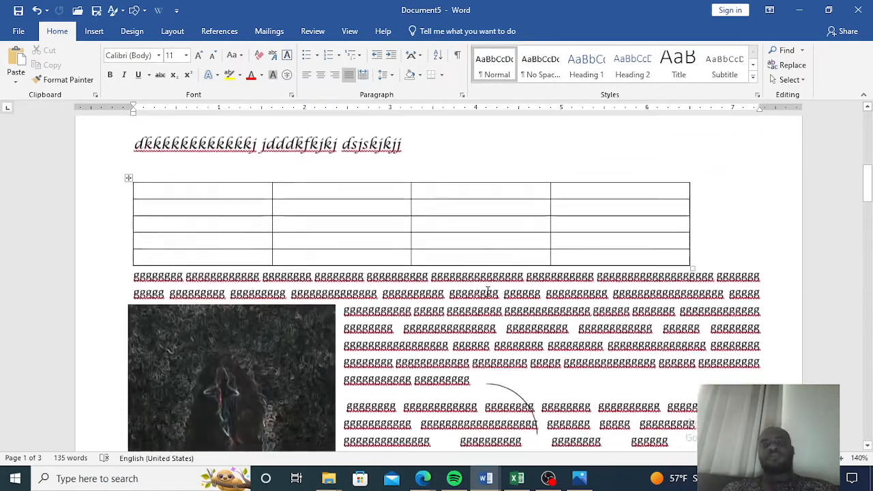
{"action": "scroll", "coordinate": [489, 291], "scroll_direction": "down", "scroll_amount": 15}
{"action": "scroll", "coordinate": [485, 294], "scroll_direction": "down", "scroll_amount": 10}
{"action": "scroll", "coordinate": [483, 294], "scroll_direction": "up", "scroll_amount": 15}
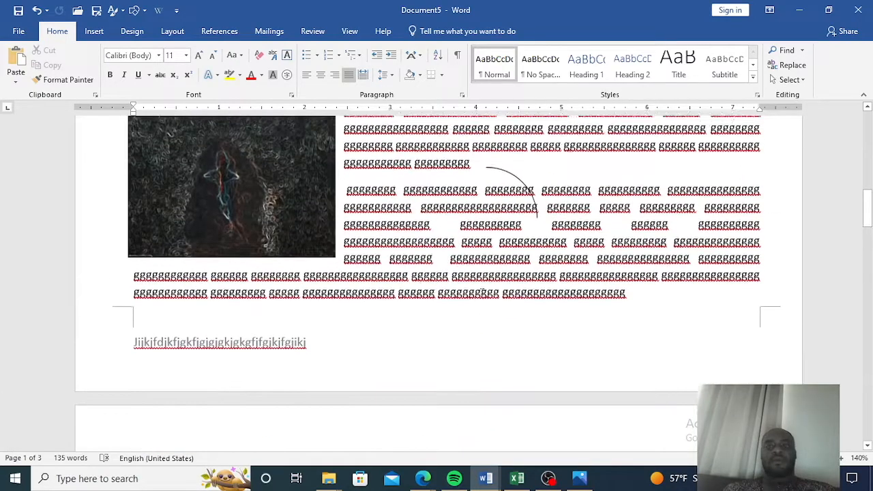
Start saving the document with Save As, browse for a location, and name the file MS Word Lesson 1.
{"action": "left_click", "coordinate": [19, 36]}
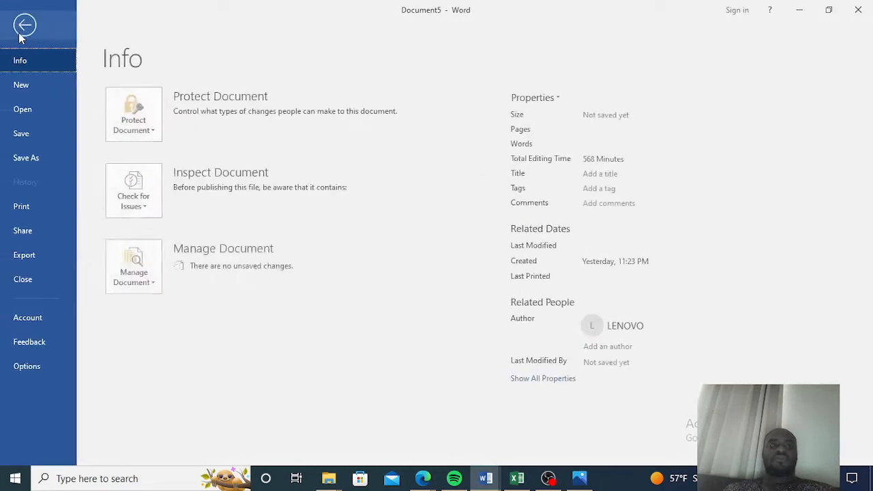
{"action": "left_click", "coordinate": [37, 136]}
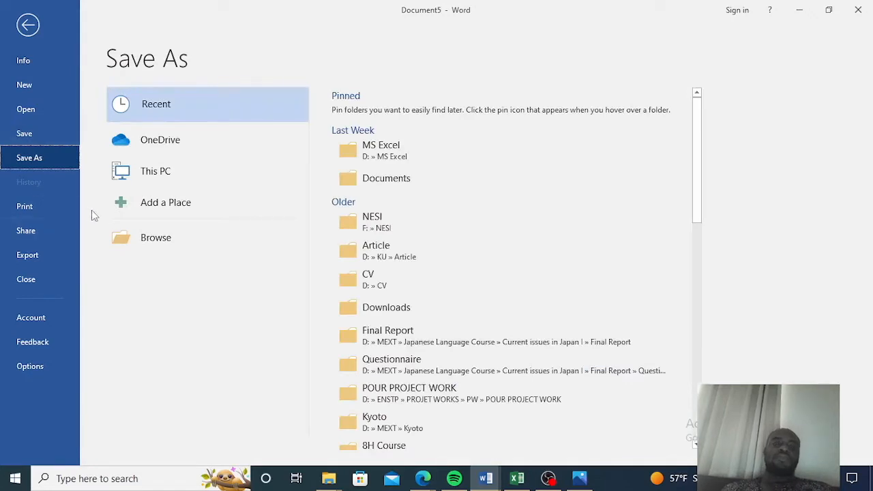
{"action": "left_click", "coordinate": [145, 238]}
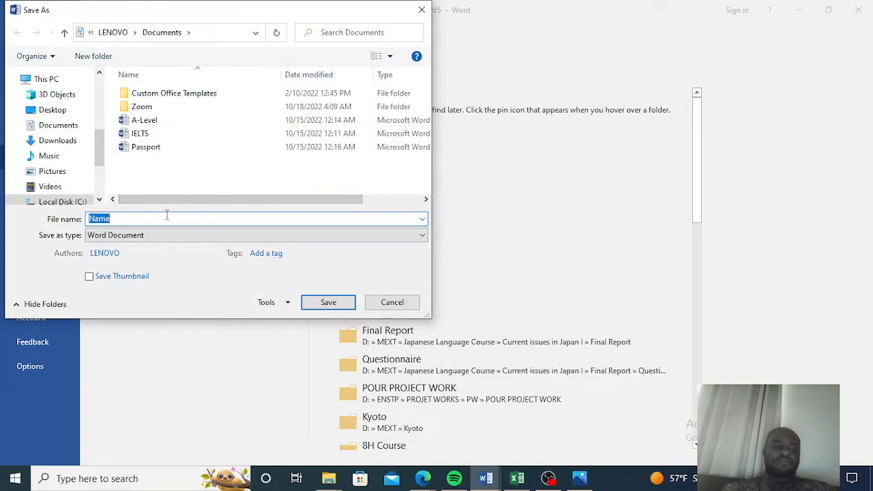
{"action": "type", "text": "MS"}
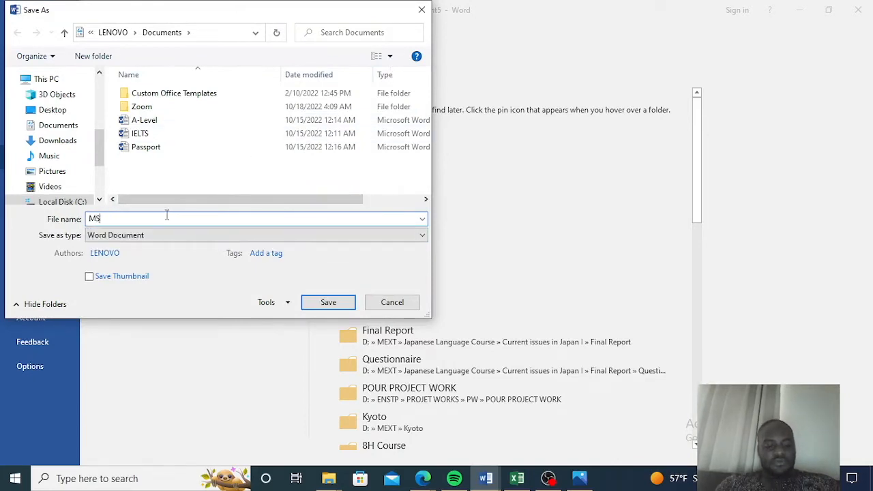
{"action": "type", "text": " Wor"}
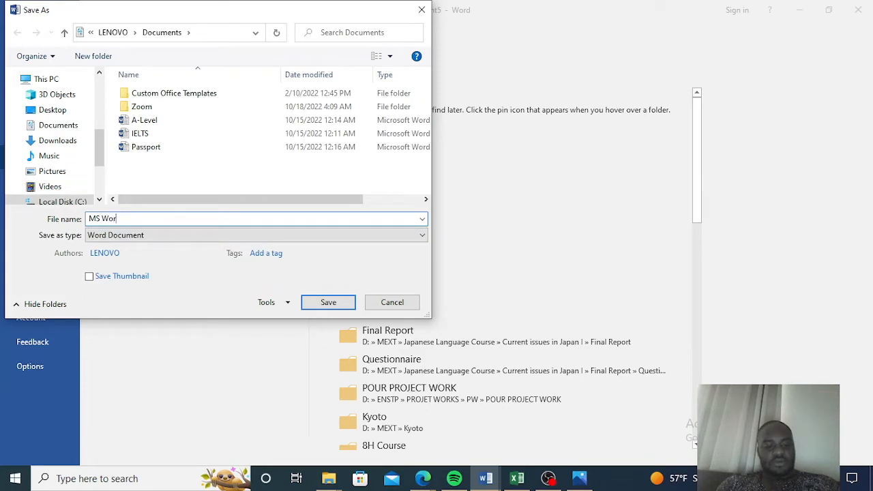
{"action": "type", "text": "d Lesson"}
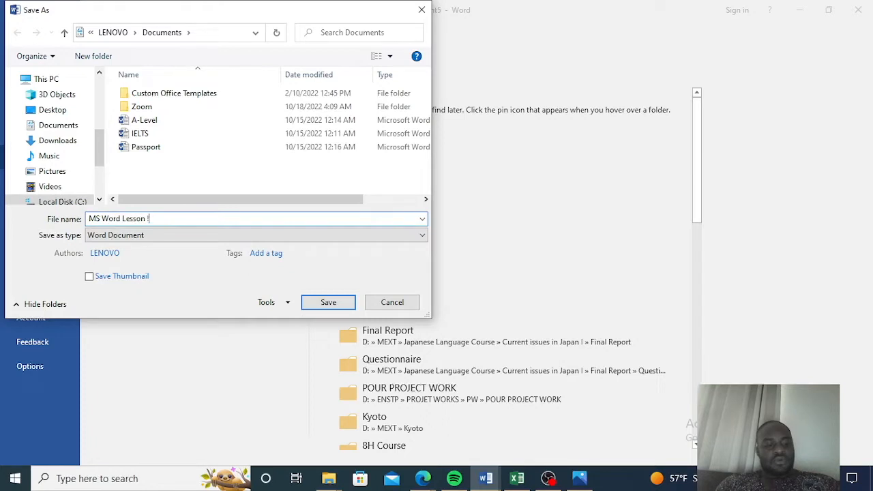
{"action": "type", "text": " 1"}
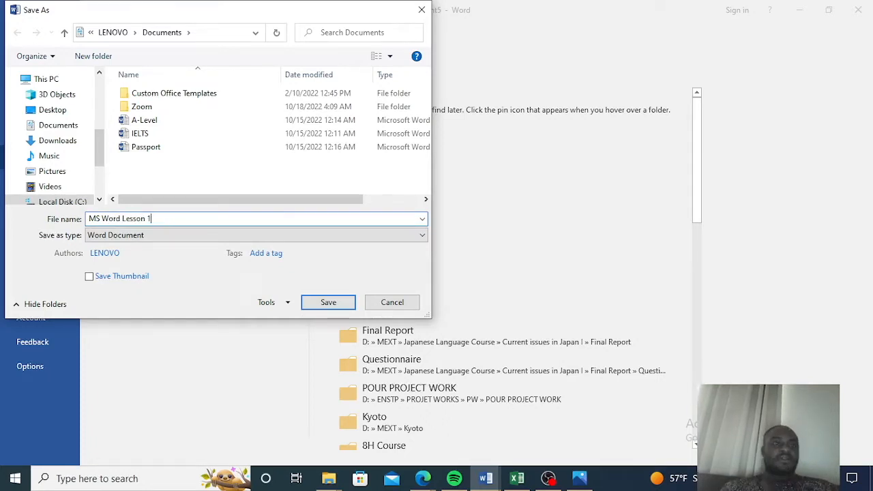
Choose the MS Excel folder on New Volume (D:) as the location and save the document.
{"action": "scroll", "coordinate": [68, 170], "scroll_direction": "down", "scroll_amount": 2}
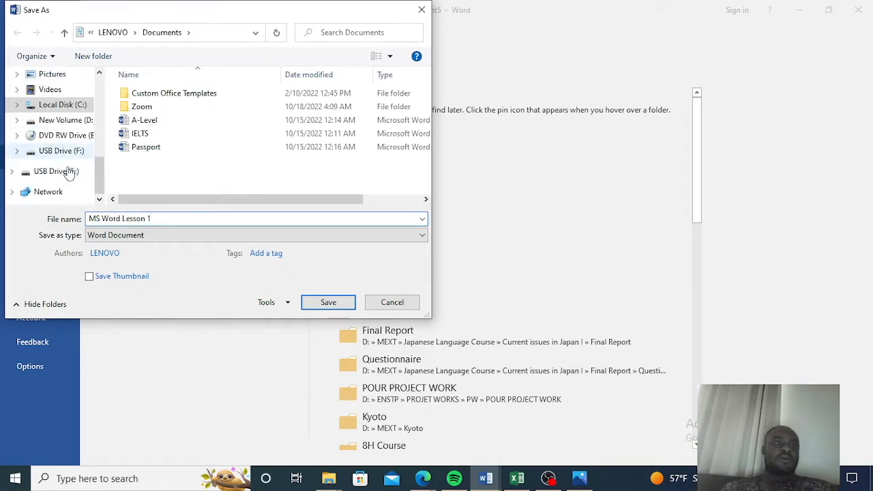
{"action": "left_click", "coordinate": [68, 120]}
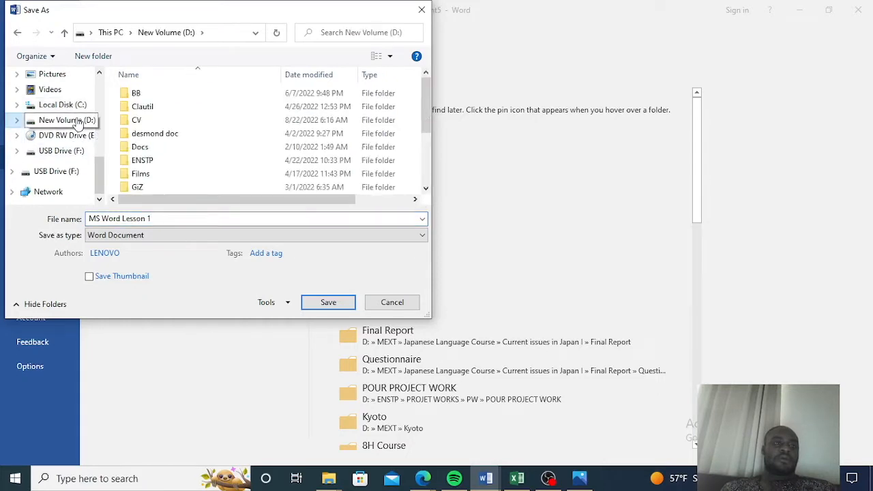
{"action": "scroll", "coordinate": [157, 136], "scroll_direction": "down", "scroll_amount": 2}
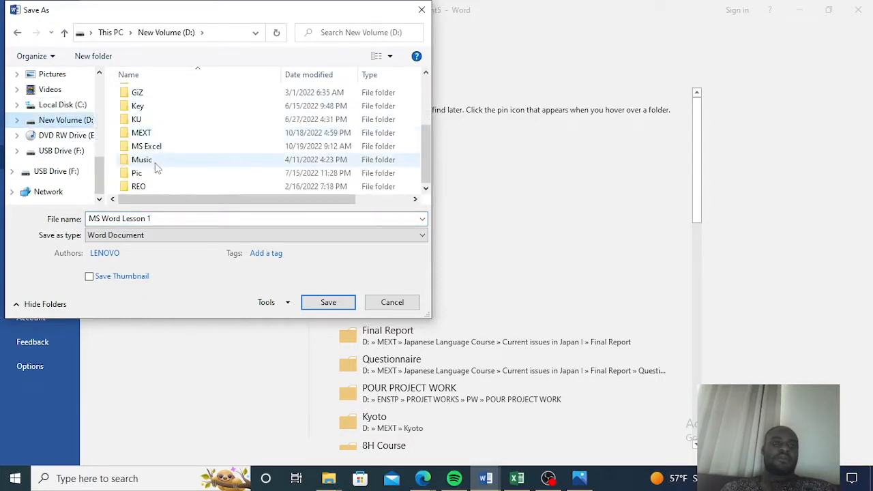
{"action": "double_click", "coordinate": [155, 150]}
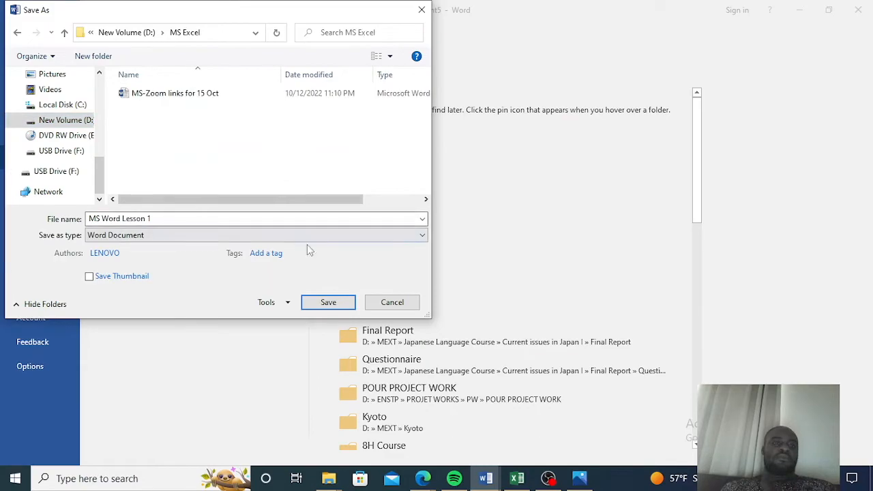
{"action": "left_click", "coordinate": [327, 302]}
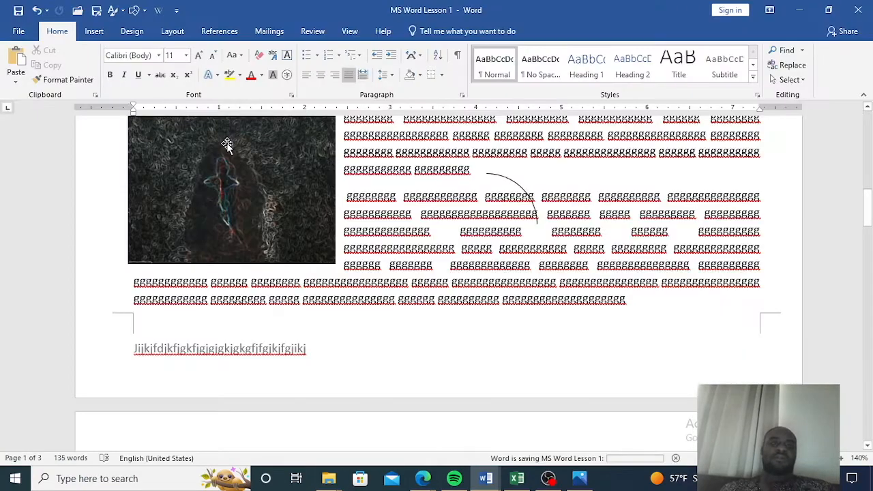
Open Save As for the MS Excel folder, review the Save as type options, and close the dialog.
{"action": "scroll", "coordinate": [376, 189], "scroll_direction": "up", "scroll_amount": 4}
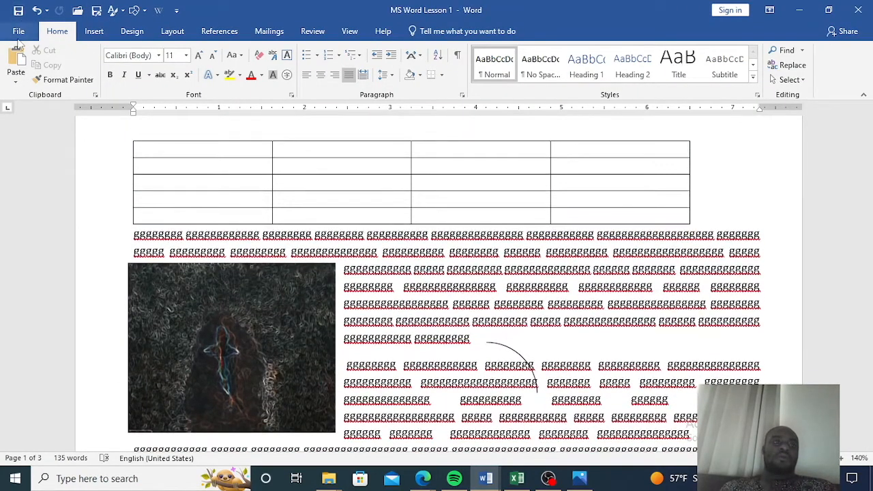
{"action": "left_click", "coordinate": [18, 34]}
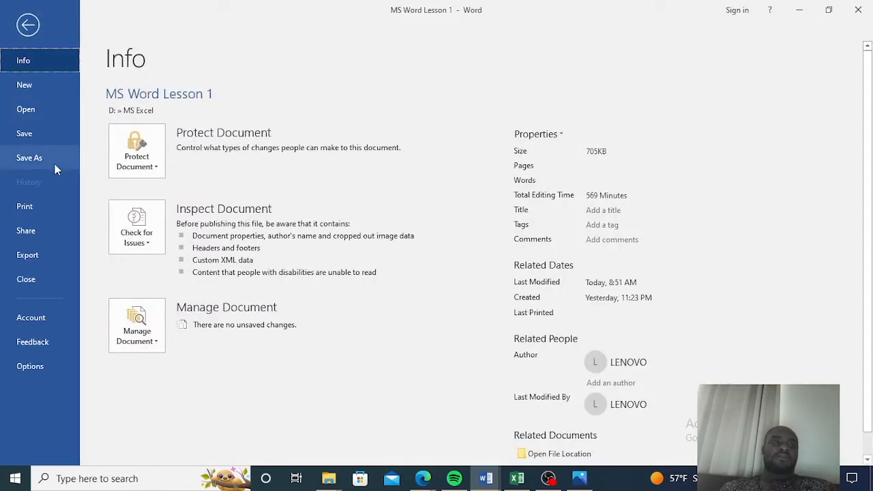
{"action": "left_click", "coordinate": [56, 164]}
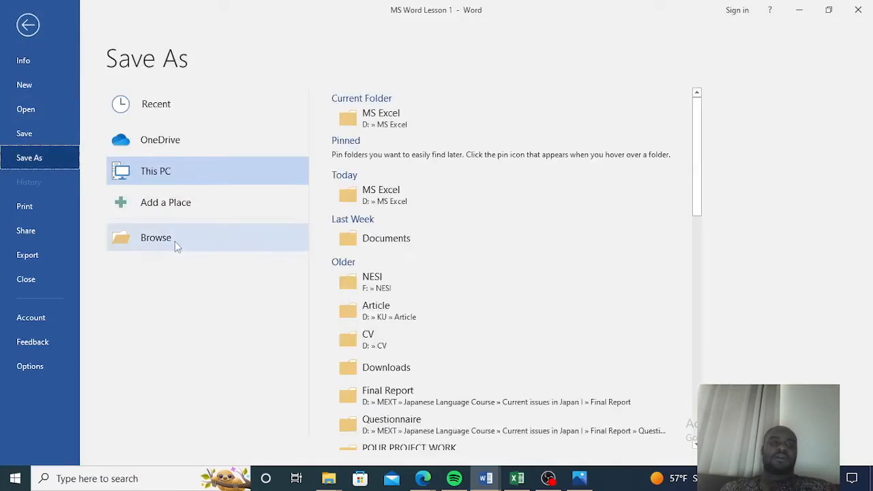
{"action": "left_click", "coordinate": [415, 194]}
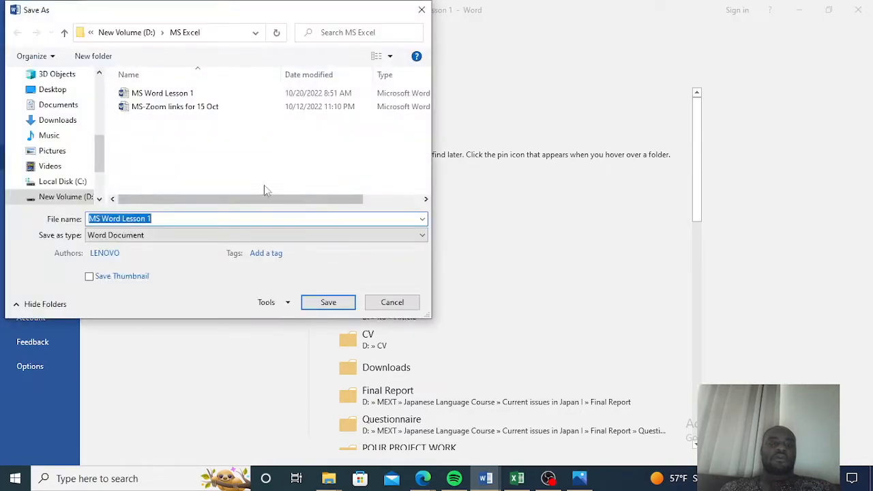
{"action": "left_click", "coordinate": [169, 235]}
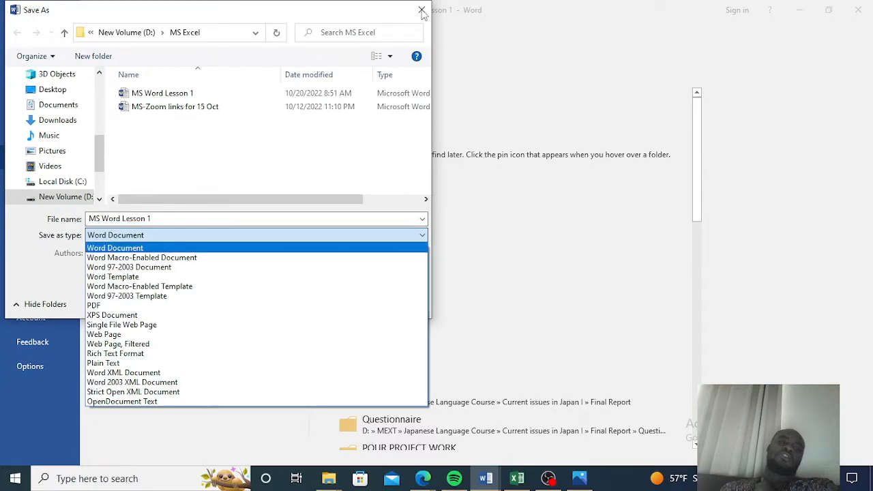
{"action": "left_click", "coordinate": [286, 199]}
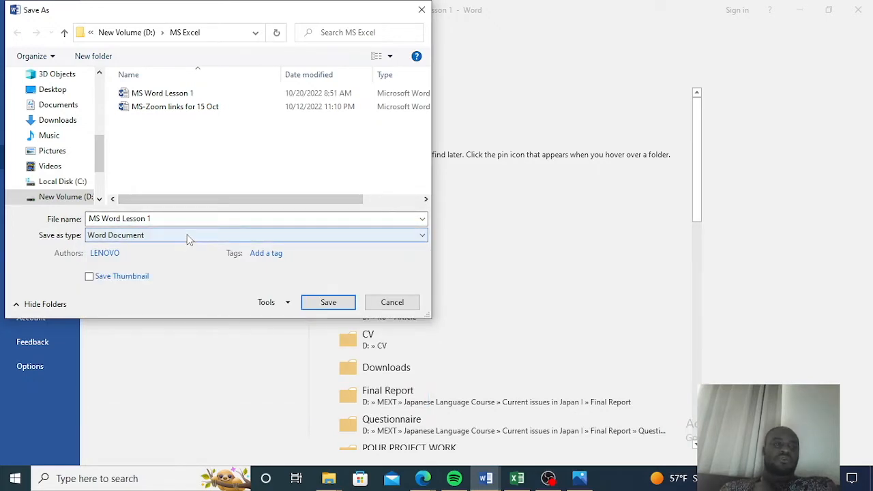
{"action": "left_click", "coordinate": [421, 12]}
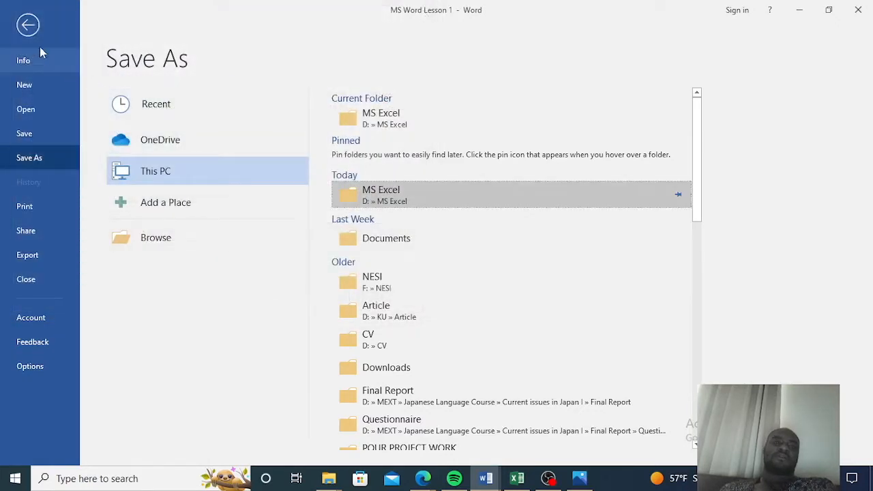
Open the print preview and scroll through the document's pages before returning to the document.
{"action": "left_click", "coordinate": [30, 207]}
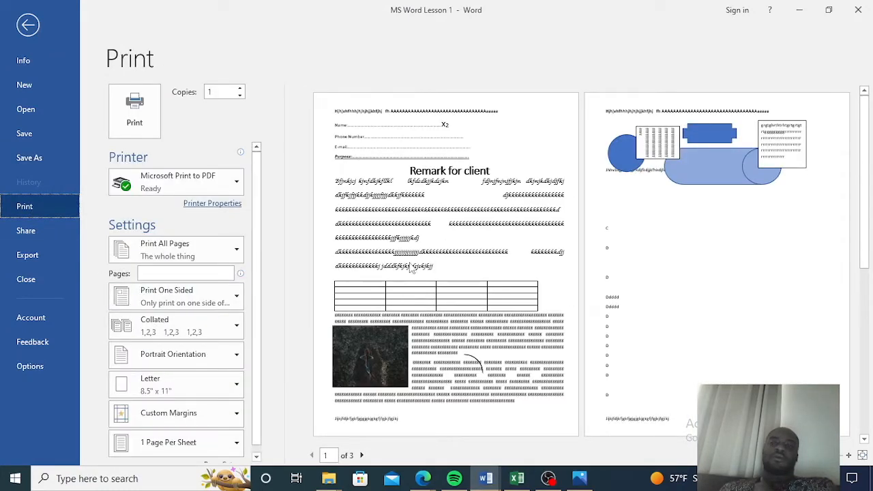
{"action": "scroll", "coordinate": [411, 270], "scroll_direction": "down", "scroll_amount": 3}
{"action": "scroll", "coordinate": [407, 271], "scroll_direction": "up", "scroll_amount": 3}
{"action": "scroll", "coordinate": [389, 324], "scroll_direction": "down", "scroll_amount": 3}
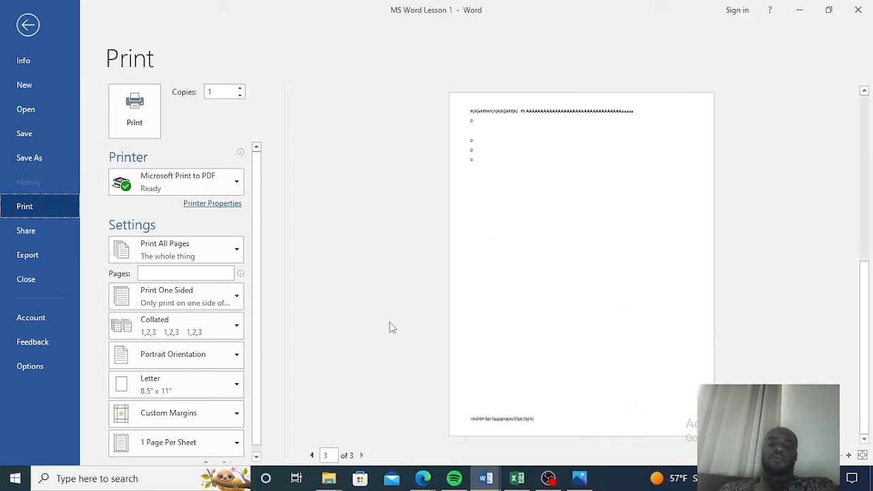
{"action": "scroll", "coordinate": [386, 348], "scroll_direction": "up", "scroll_amount": 3}
{"action": "scroll", "coordinate": [390, 349], "scroll_direction": "down", "scroll_amount": 3}
{"action": "scroll", "coordinate": [389, 349], "scroll_direction": "up", "scroll_amount": 3}
{"action": "scroll", "coordinate": [390, 349], "scroll_direction": "down", "scroll_amount": 3}
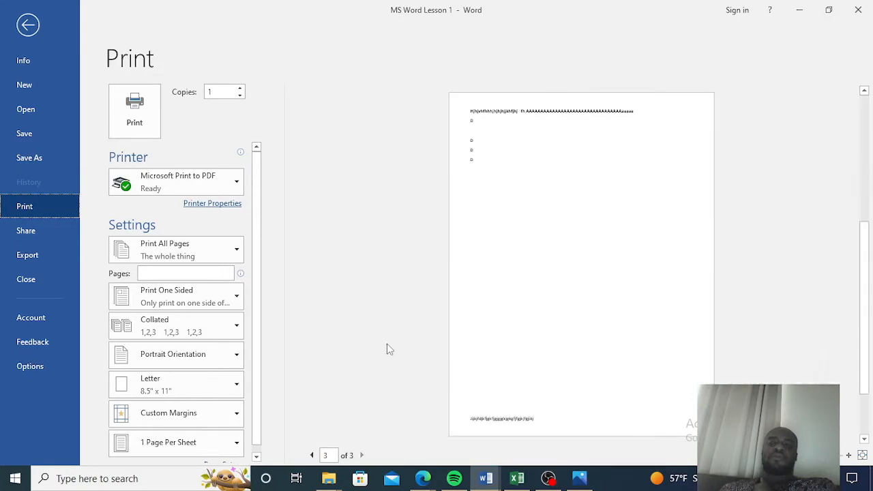
{"action": "scroll", "coordinate": [390, 349], "scroll_direction": "up", "scroll_amount": 3}
{"action": "scroll", "coordinate": [389, 349], "scroll_direction": "down", "scroll_amount": 3}
{"action": "scroll", "coordinate": [389, 350], "scroll_direction": "up", "scroll_amount": 2}
{"action": "scroll", "coordinate": [387, 349], "scroll_direction": "down", "scroll_amount": 3}
{"action": "scroll", "coordinate": [387, 346], "scroll_direction": "up", "scroll_amount": 3}
{"action": "scroll", "coordinate": [386, 349], "scroll_direction": "down", "scroll_amount": 3}
{"action": "scroll", "coordinate": [387, 354], "scroll_direction": "up", "scroll_amount": 3}
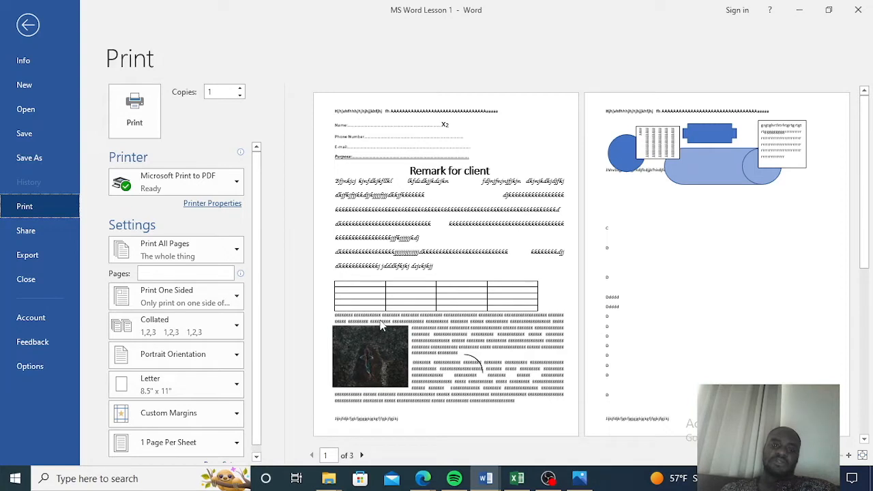
{"action": "left_click", "coordinate": [29, 25]}
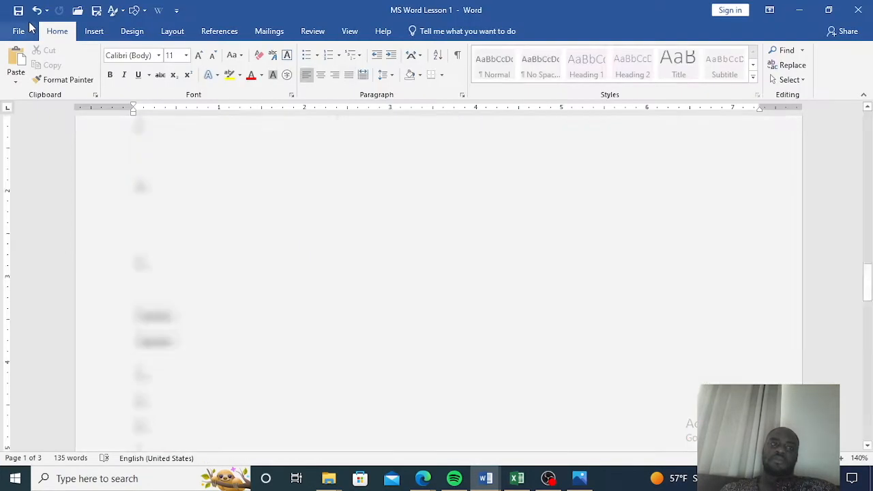
Open Save As again to examine the OneDrive save location, then return to the document.
{"action": "scroll", "coordinate": [267, 188], "scroll_direction": "up", "scroll_amount": 8}
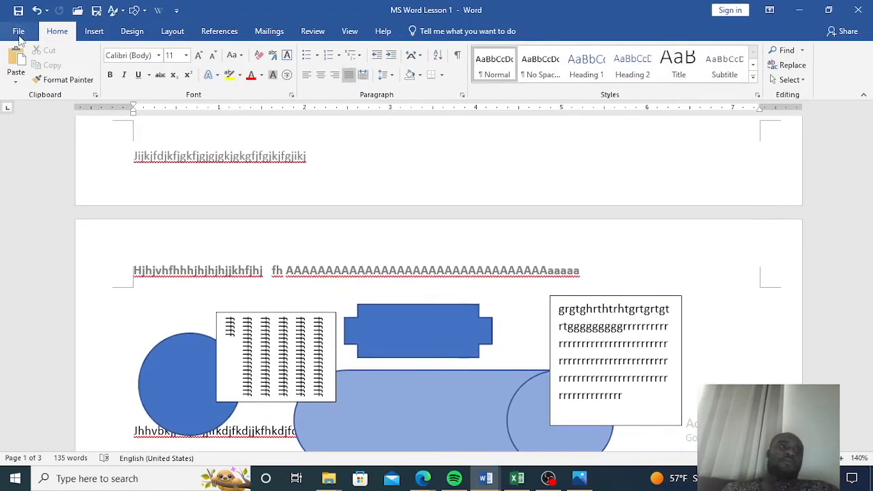
{"action": "left_click", "coordinate": [18, 33]}
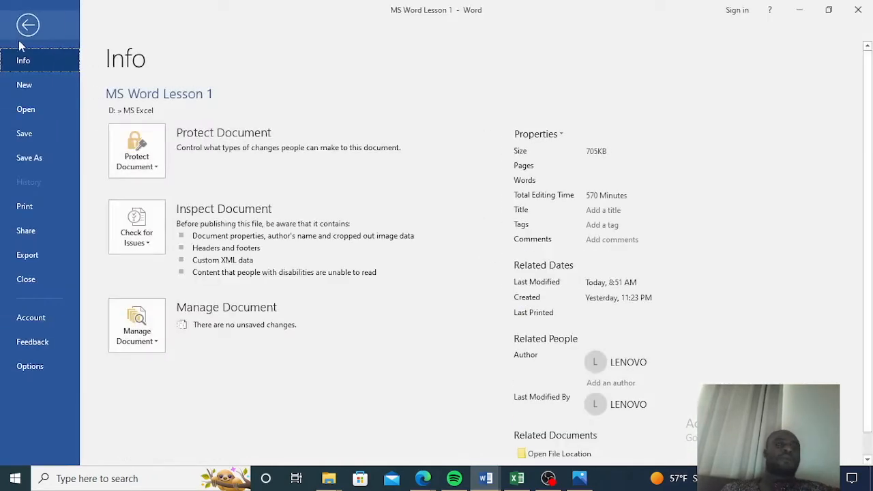
{"action": "left_click", "coordinate": [27, 158]}
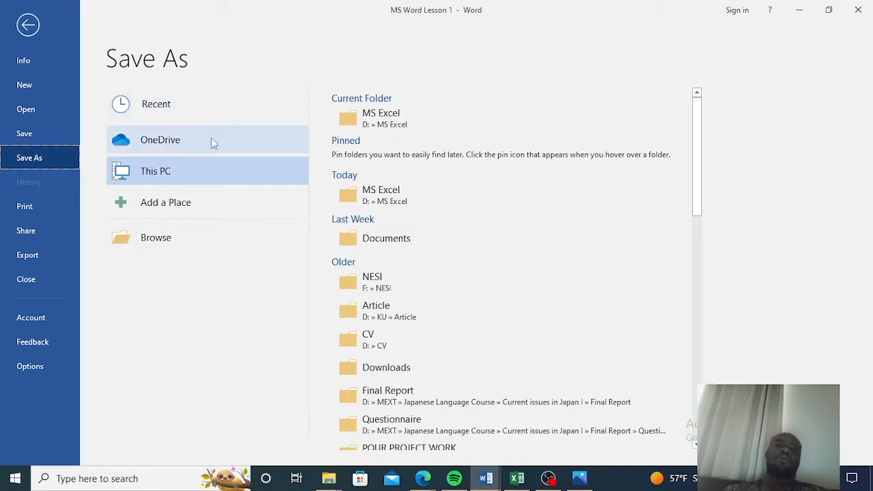
{"action": "left_click", "coordinate": [170, 146]}
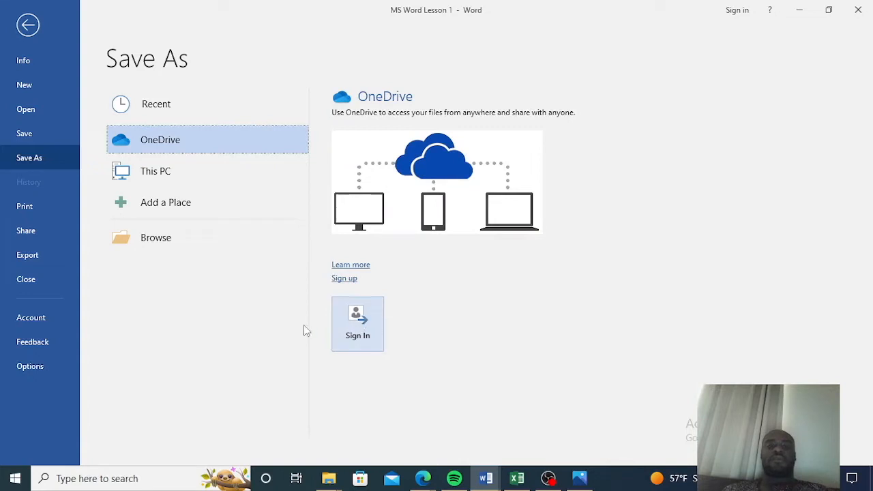
{"action": "left_click", "coordinate": [29, 26]}
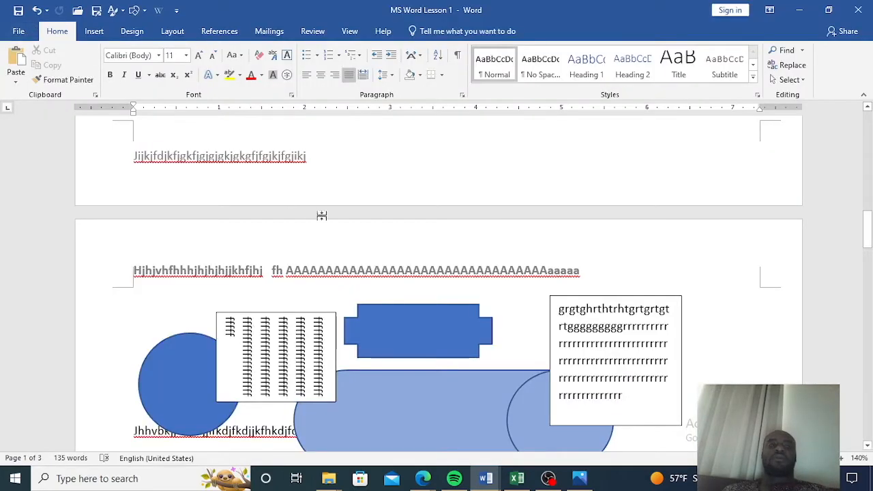
Export the document as a PDF named MS Word Lesson 1 and publish it to the Desktop.
{"action": "scroll", "coordinate": [352, 286], "scroll_direction": "down", "scroll_amount": 6}
{"action": "scroll", "coordinate": [354, 280], "scroll_direction": "up", "scroll_amount": 12}
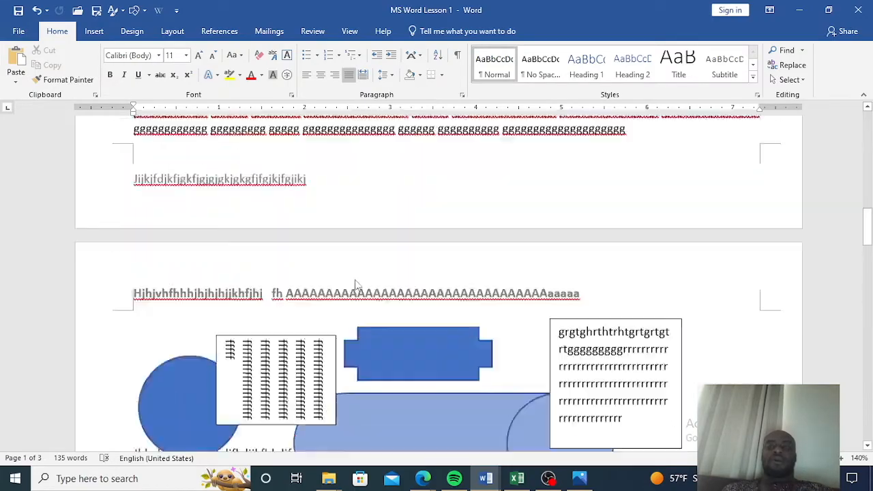
{"action": "scroll", "coordinate": [355, 278], "scroll_direction": "up", "scroll_amount": 8}
{"action": "scroll", "coordinate": [355, 278], "scroll_direction": "down", "scroll_amount": 9}
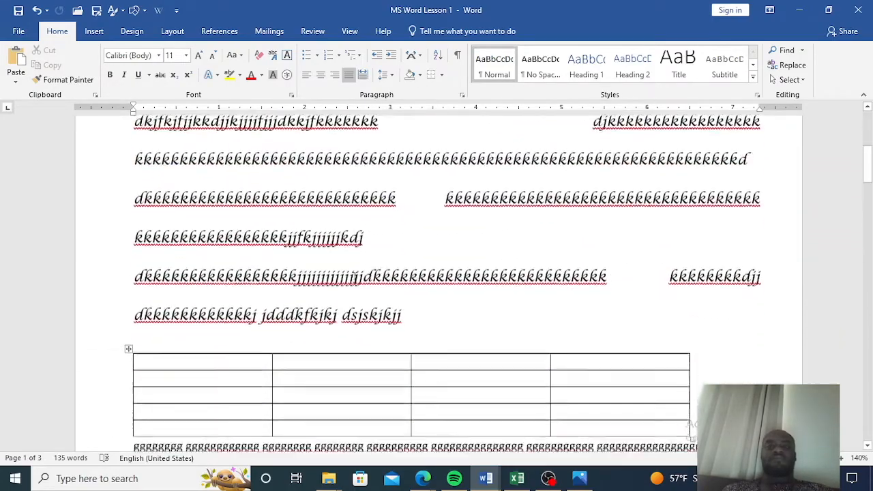
{"action": "scroll", "coordinate": [354, 279], "scroll_direction": "down", "scroll_amount": 8}
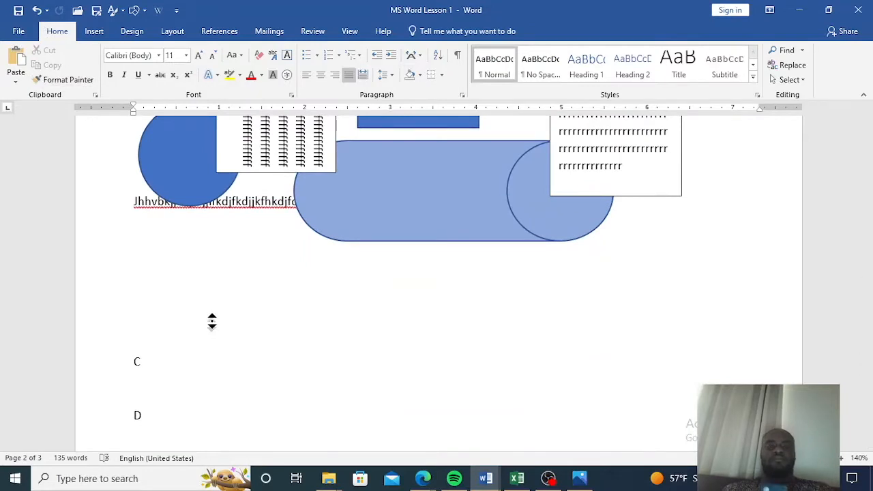
{"action": "left_click", "coordinate": [19, 31]}
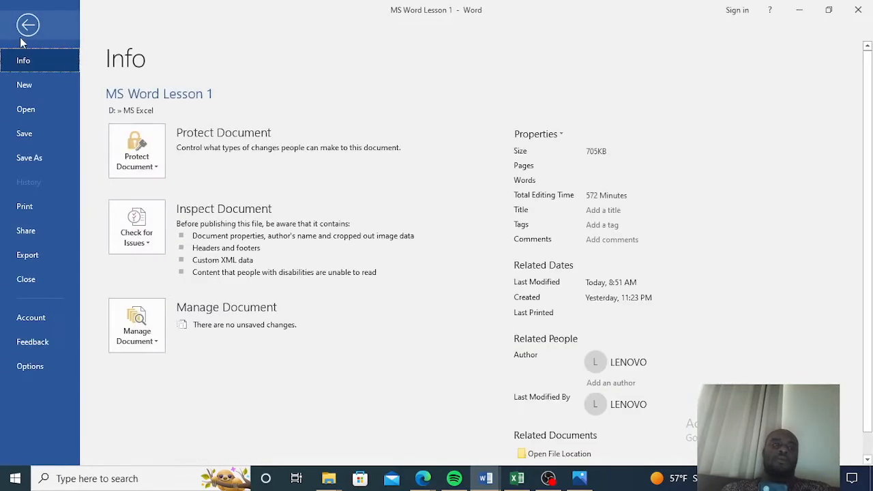
{"action": "left_click", "coordinate": [27, 260]}
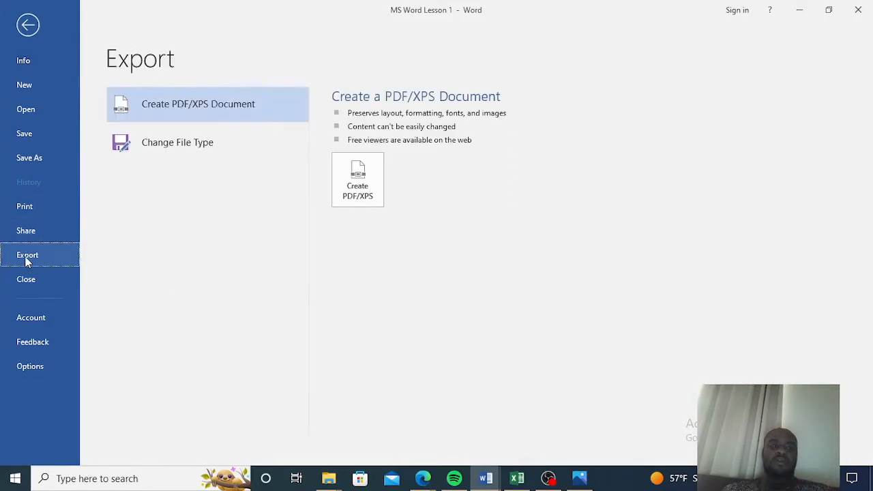
{"action": "left_click", "coordinate": [228, 112]}
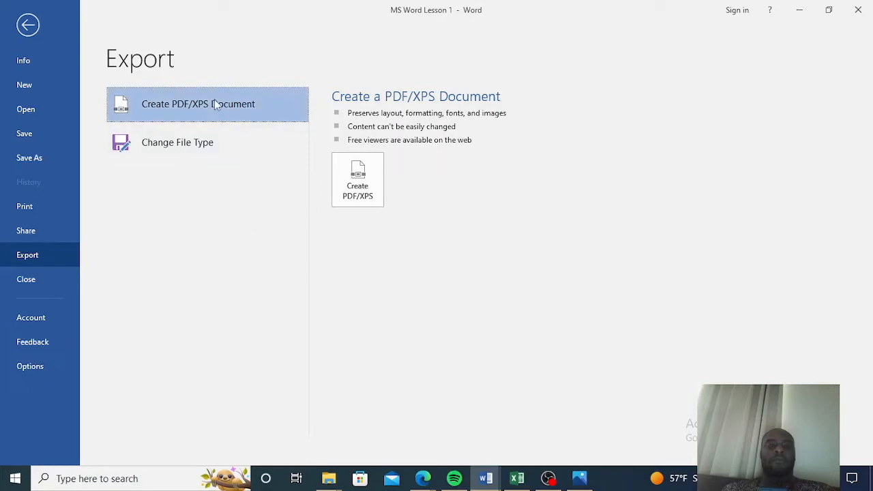
{"action": "left_click", "coordinate": [358, 179]}
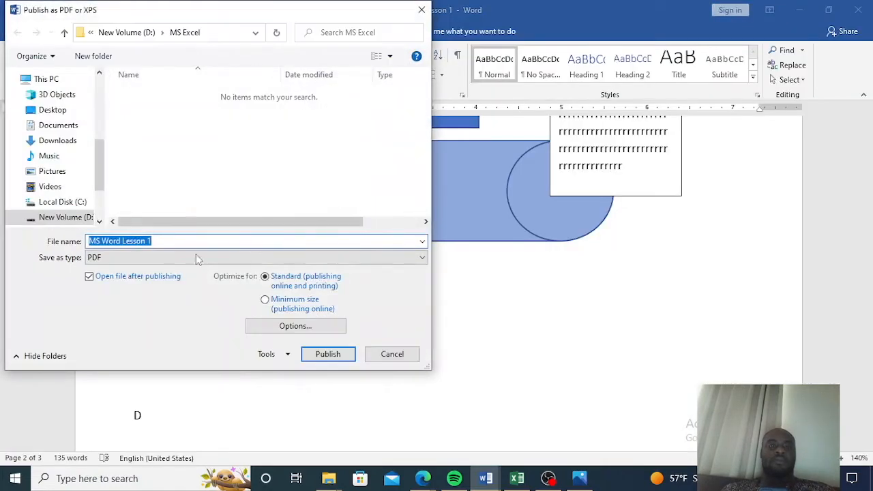
{"action": "left_click", "coordinate": [164, 259]}
{"action": "left_click", "coordinate": [164, 258]}
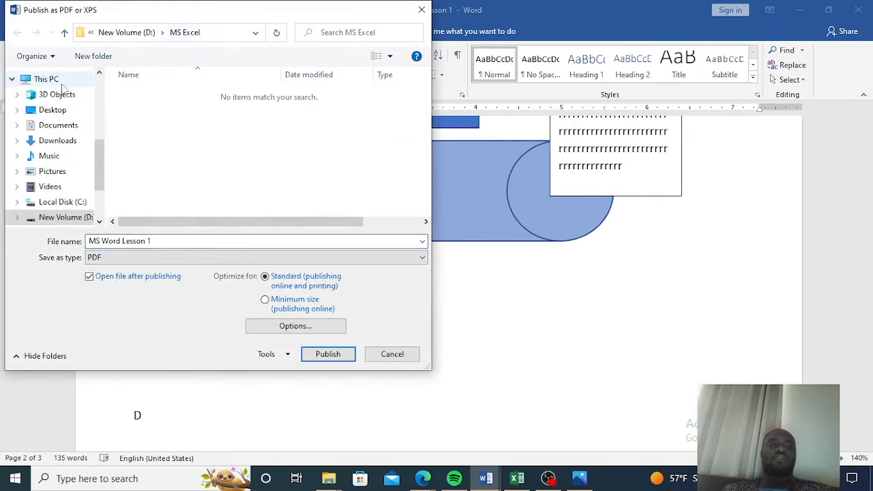
{"action": "left_click", "coordinate": [55, 110]}
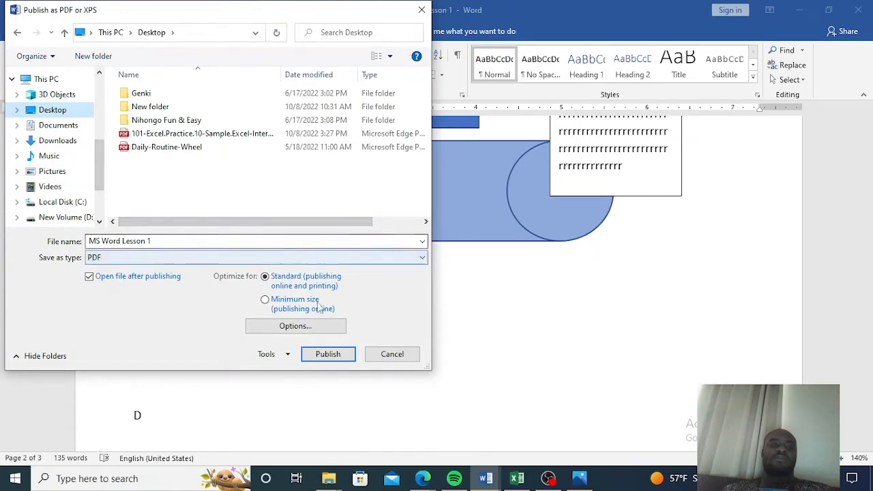
{"action": "left_click", "coordinate": [328, 354]}
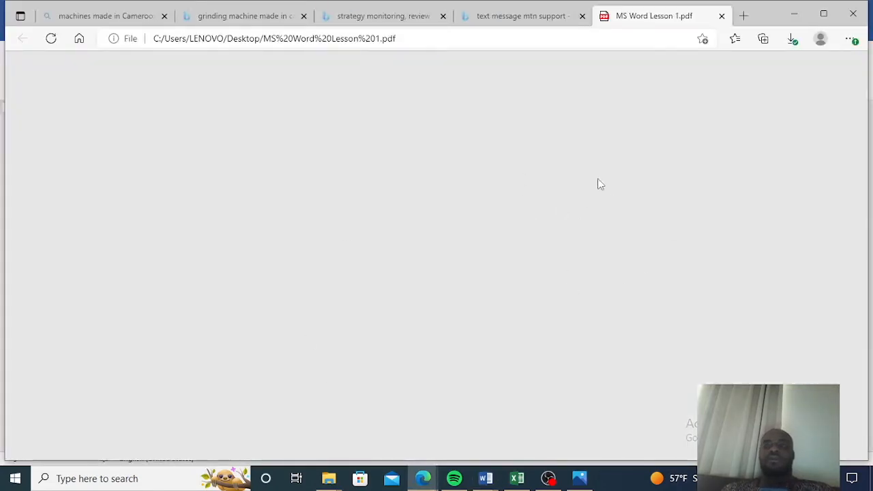
Scroll through the exported PDF in the browser, then switch back to the MS Word Lesson 1 document.
{"action": "scroll", "coordinate": [599, 183], "scroll_direction": "down", "scroll_amount": 5}
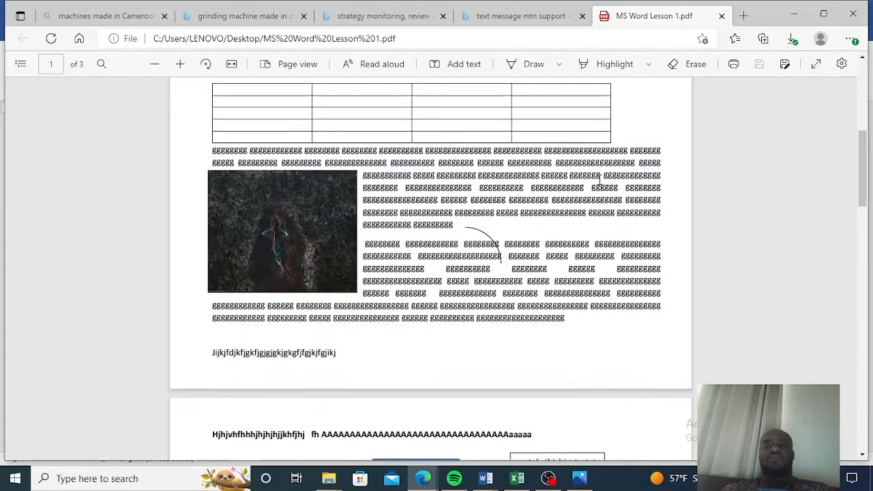
{"action": "scroll", "coordinate": [599, 185], "scroll_direction": "down", "scroll_amount": 6}
{"action": "scroll", "coordinate": [597, 191], "scroll_direction": "up", "scroll_amount": 8}
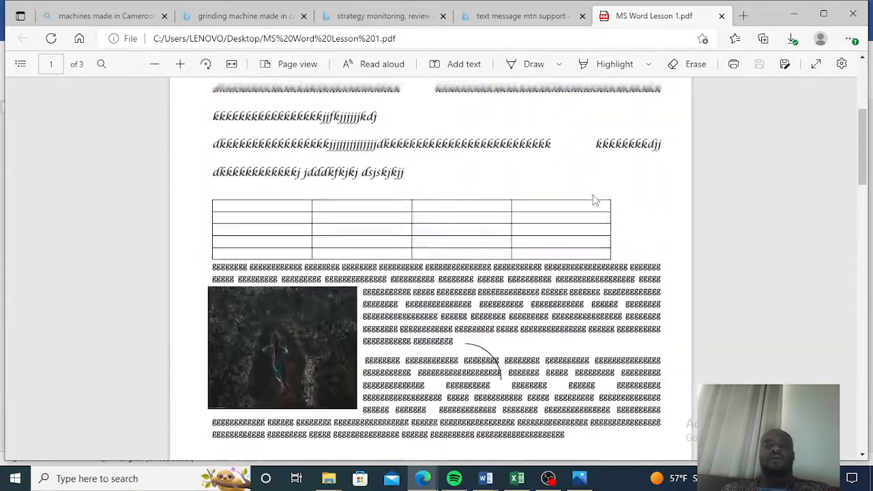
{"action": "scroll", "coordinate": [592, 199], "scroll_direction": "up", "scroll_amount": 4}
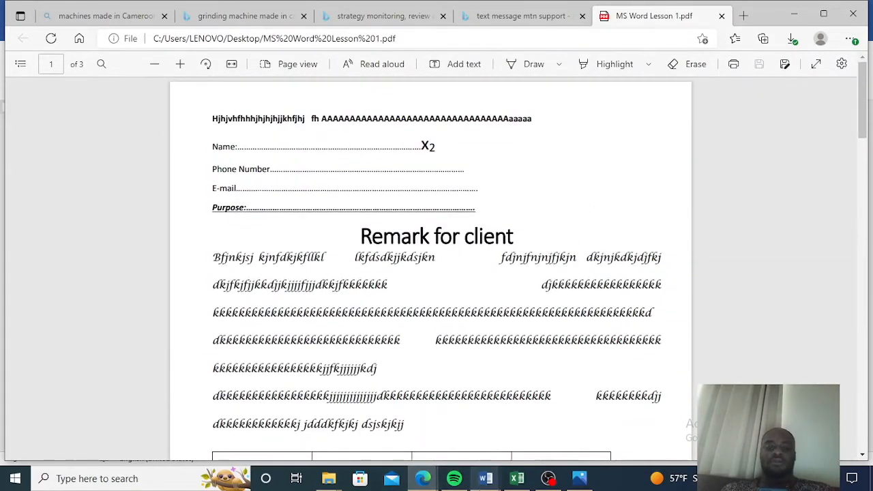
{"action": "mouse_move", "coordinate": [486, 479]}
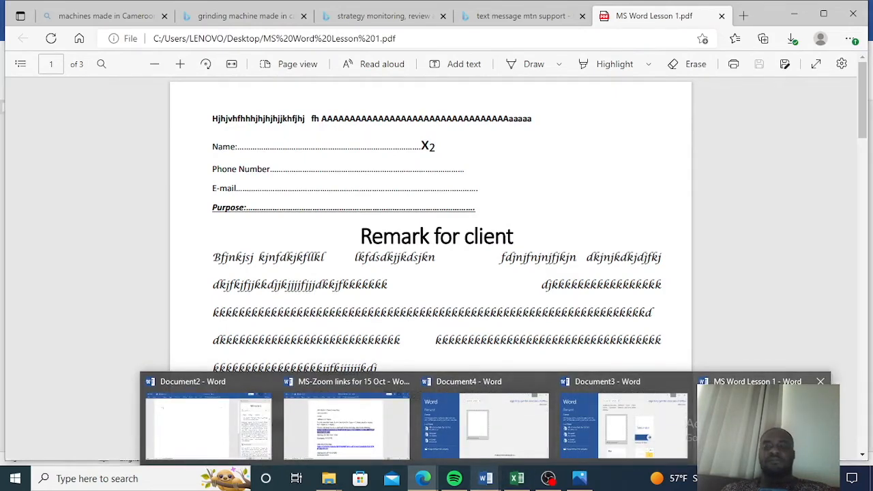
{"action": "left_click", "coordinate": [750, 409]}
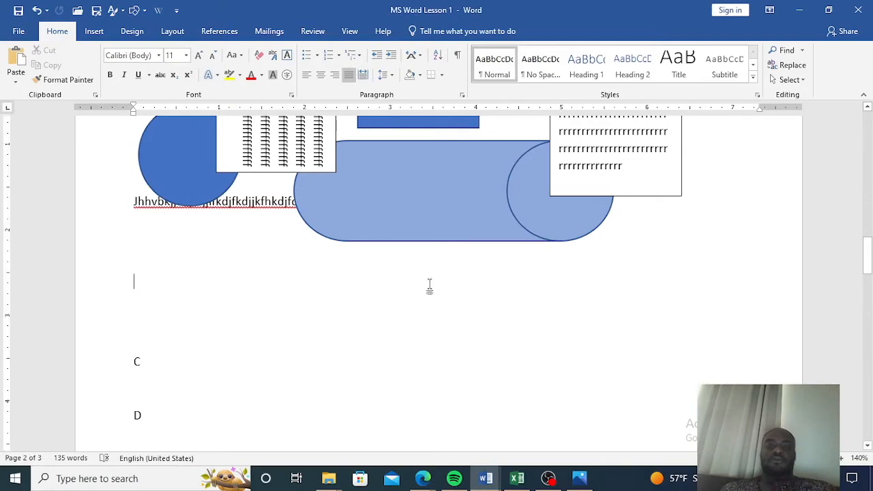
Close the Word document window.
{"action": "scroll", "coordinate": [412, 313], "scroll_direction": "up", "scroll_amount": 10}
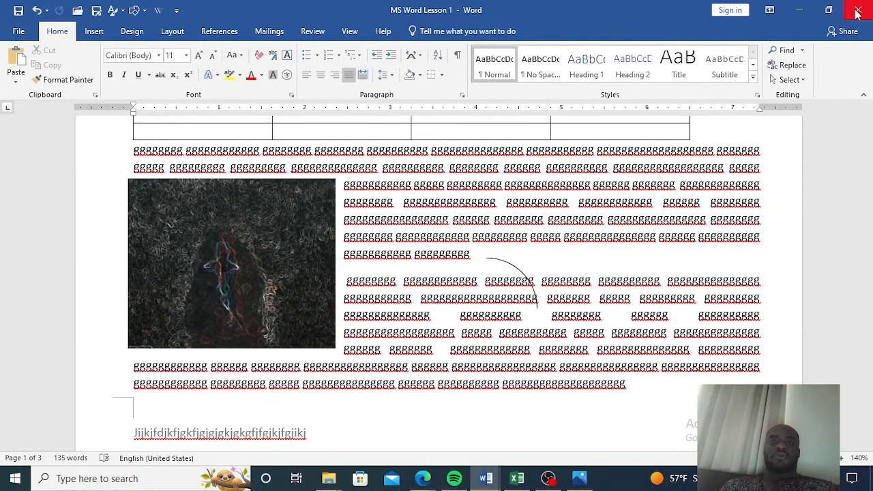
{"action": "left_click", "coordinate": [857, 13]}
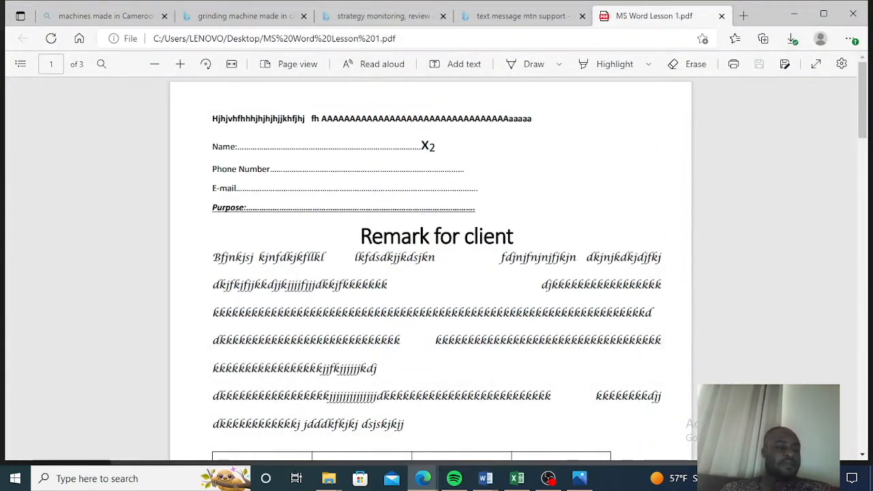
{"action": "left_click", "coordinate": [162, 478]}
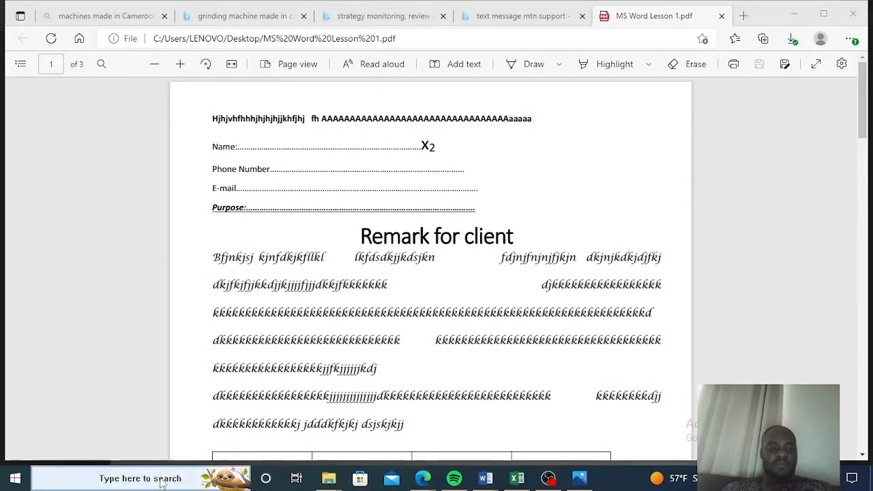
Launch a new Word window from the taskbar and maximize the Word start screen.
{"action": "type", "text": "w"}
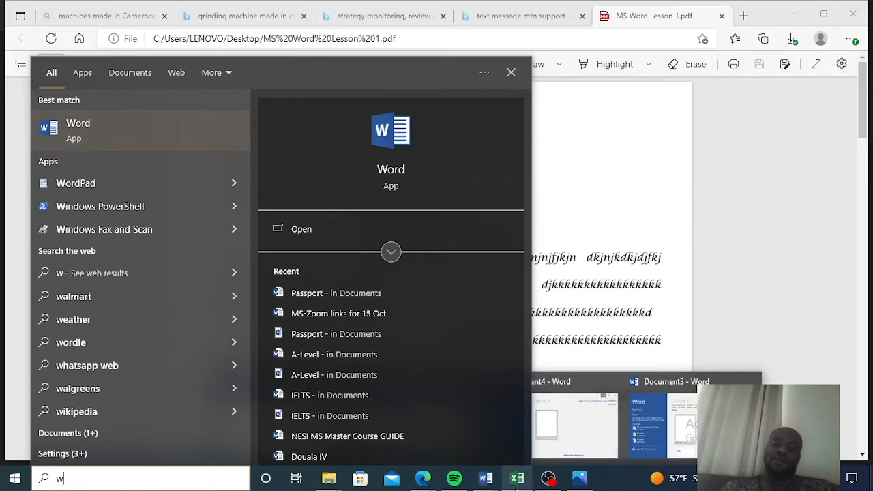
{"action": "left_click", "coordinate": [484, 480]}
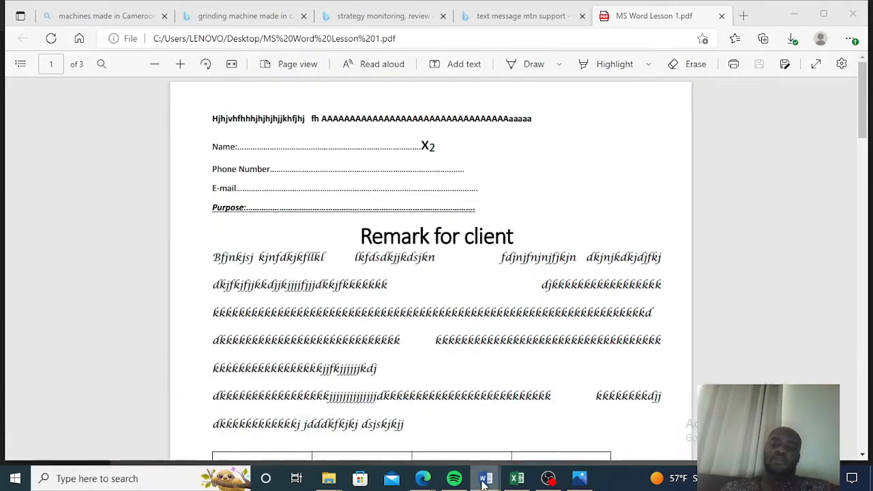
{"action": "right_click", "coordinate": [484, 480]}
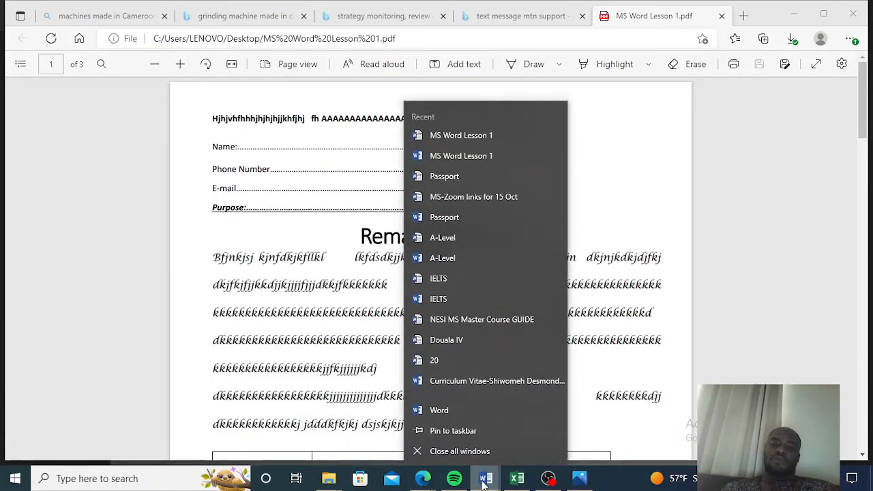
{"action": "left_click", "coordinate": [456, 414]}
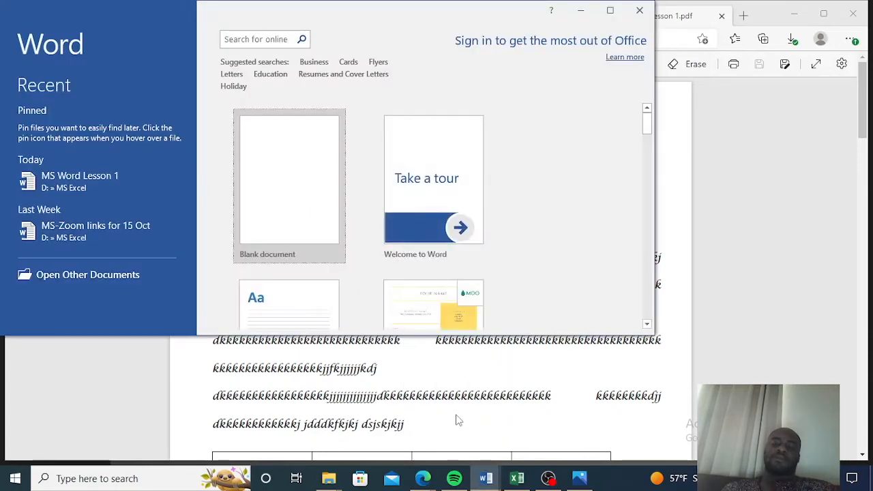
{"action": "left_click", "coordinate": [610, 11]}
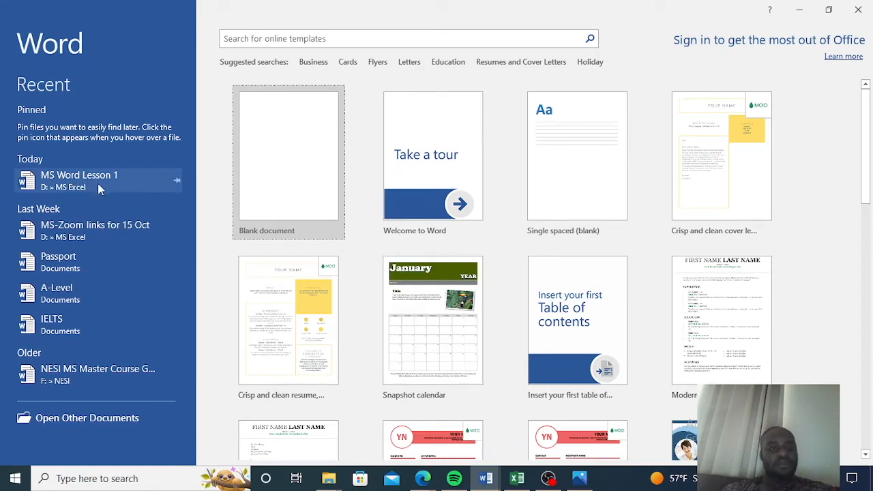
Pin the MS Word Lesson 1 document in the Recent list and browse the available templates.
{"action": "left_click", "coordinate": [178, 184]}
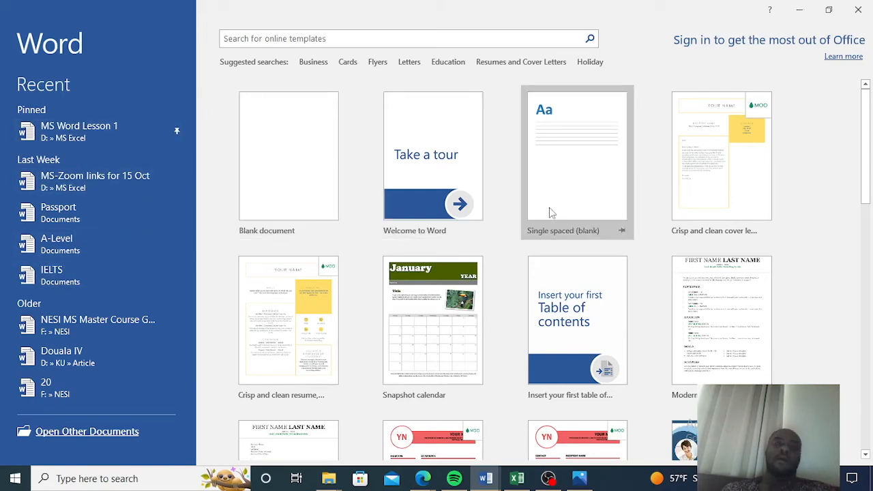
{"action": "scroll", "coordinate": [553, 212], "scroll_direction": "down", "scroll_amount": 8}
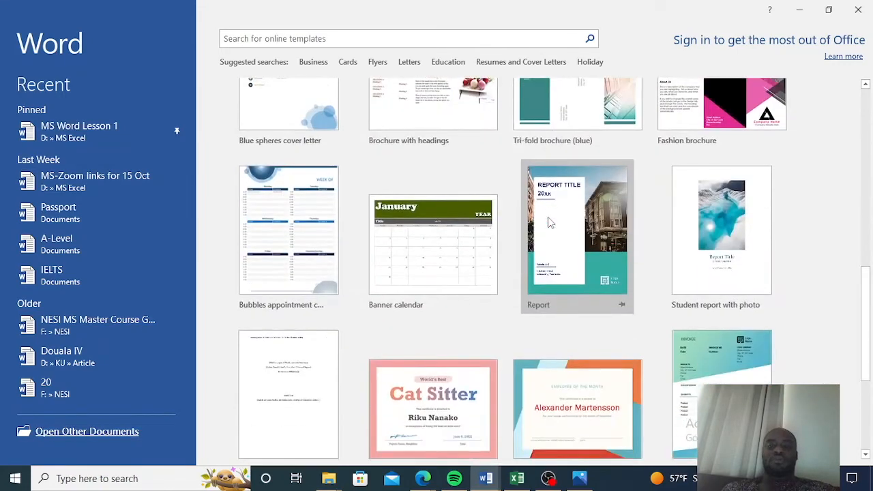
{"action": "scroll", "coordinate": [551, 222], "scroll_direction": "down", "scroll_amount": 3}
{"action": "scroll", "coordinate": [549, 222], "scroll_direction": "up", "scroll_amount": 3}
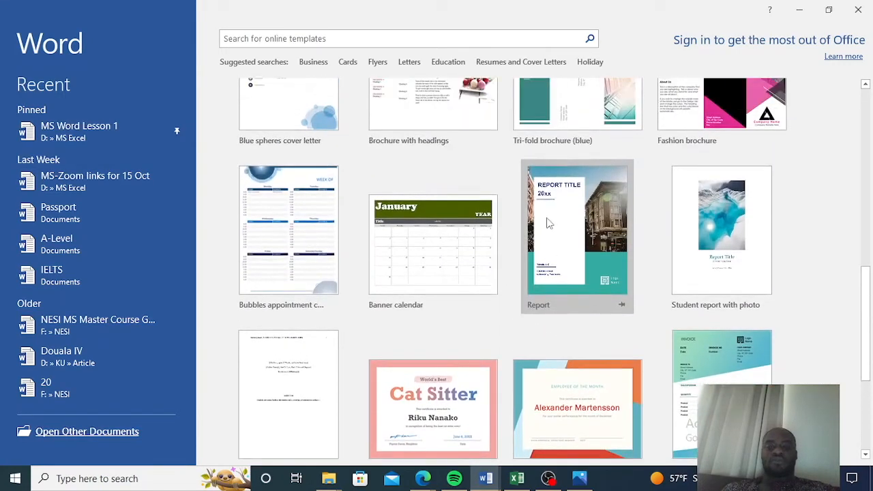